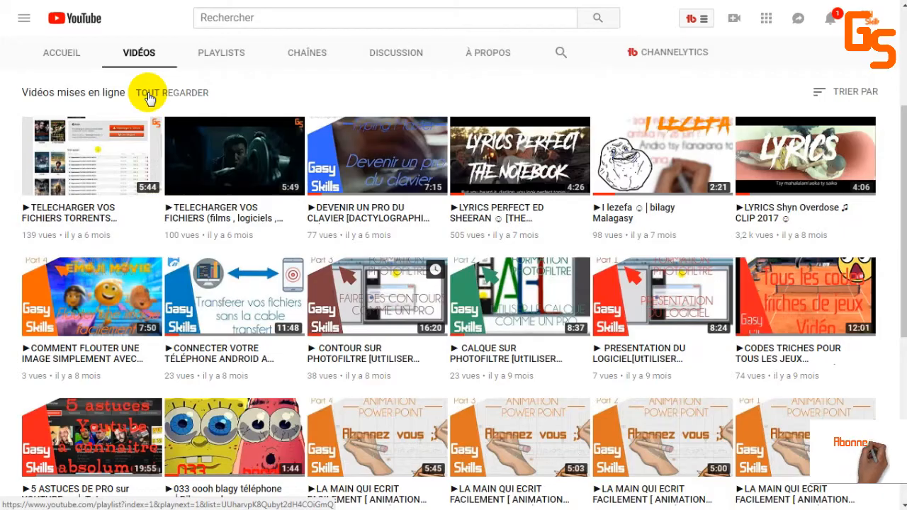
Look through the Gasy Skills channel's uploaded videos
{"action": "scroll", "coordinate": [168, 168], "scroll_direction": "down", "scroll_amount": 7}
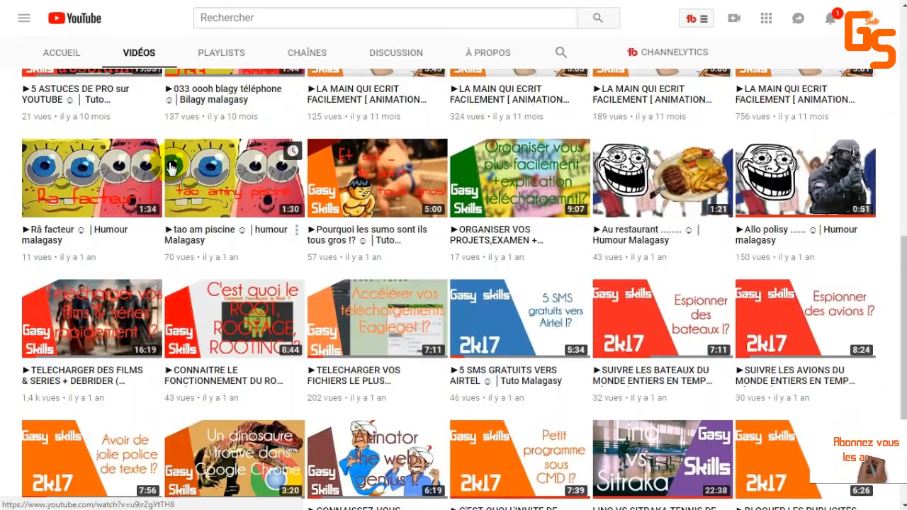
{"action": "scroll", "coordinate": [169, 167], "scroll_direction": "down", "scroll_amount": 2}
{"action": "scroll", "coordinate": [169, 167], "scroll_direction": "up", "scroll_amount": 4}
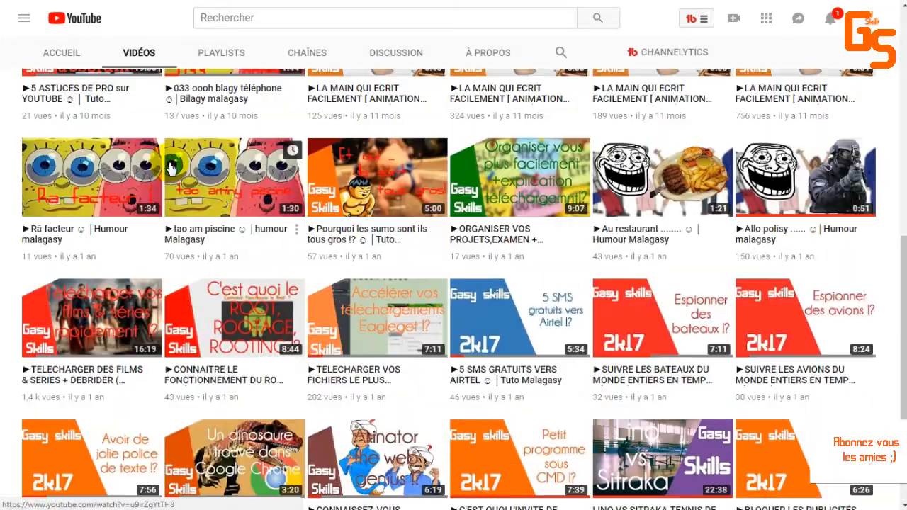
{"action": "scroll", "coordinate": [170, 168], "scroll_direction": "up", "scroll_amount": 10}
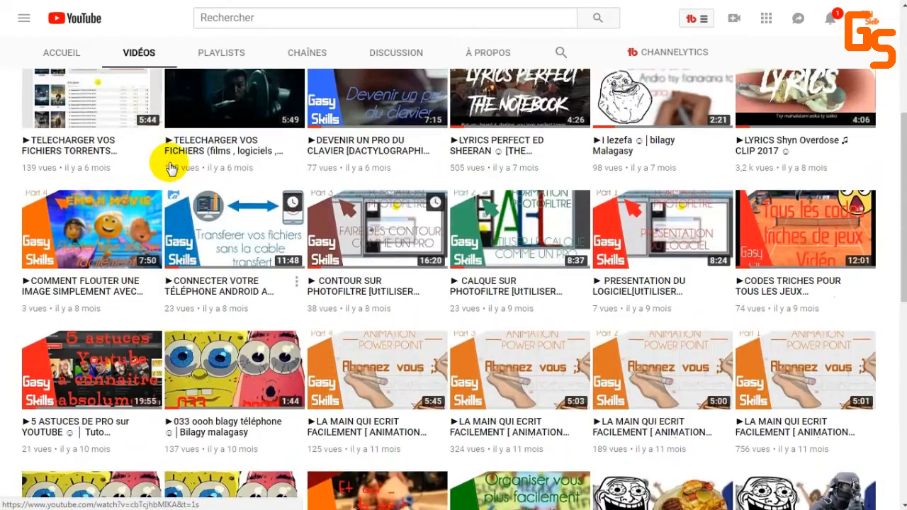
Review the Gasy Skills channel's playlists, description and home page videos
{"action": "left_click", "coordinate": [211, 250]}
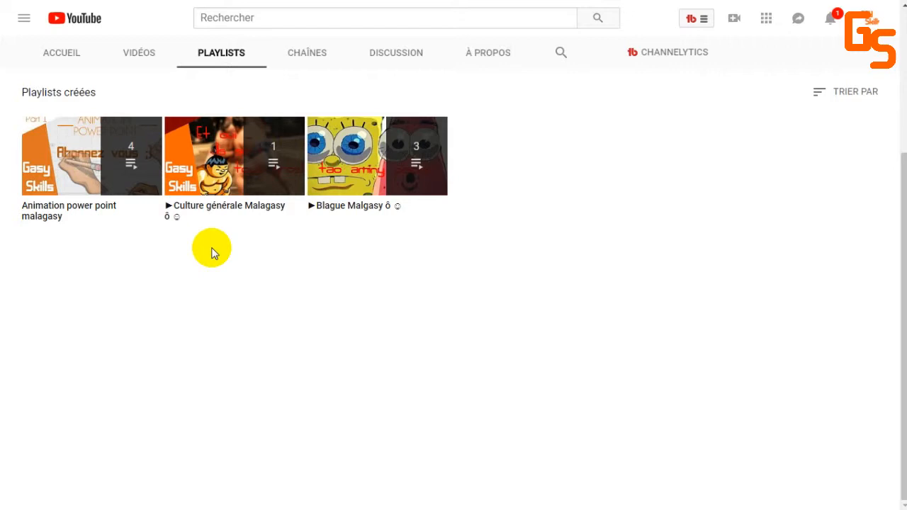
{"action": "left_click", "coordinate": [488, 54]}
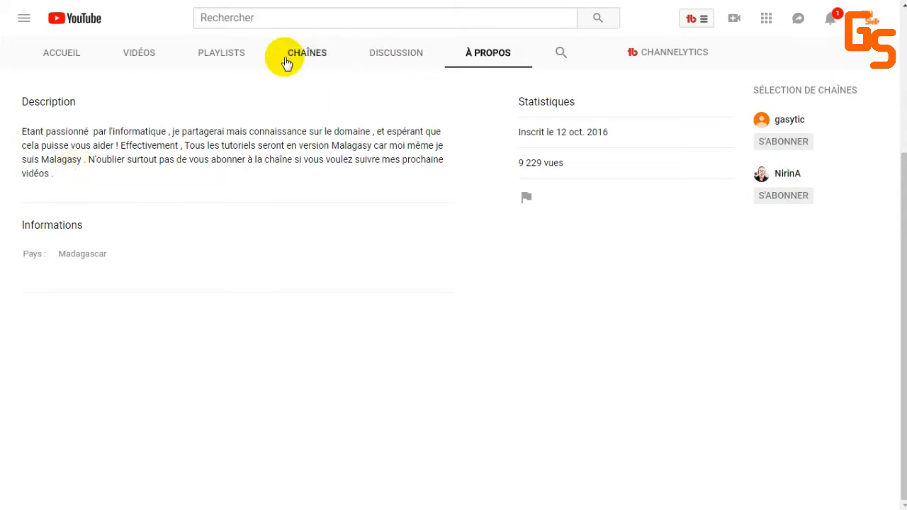
{"action": "left_click", "coordinate": [67, 53]}
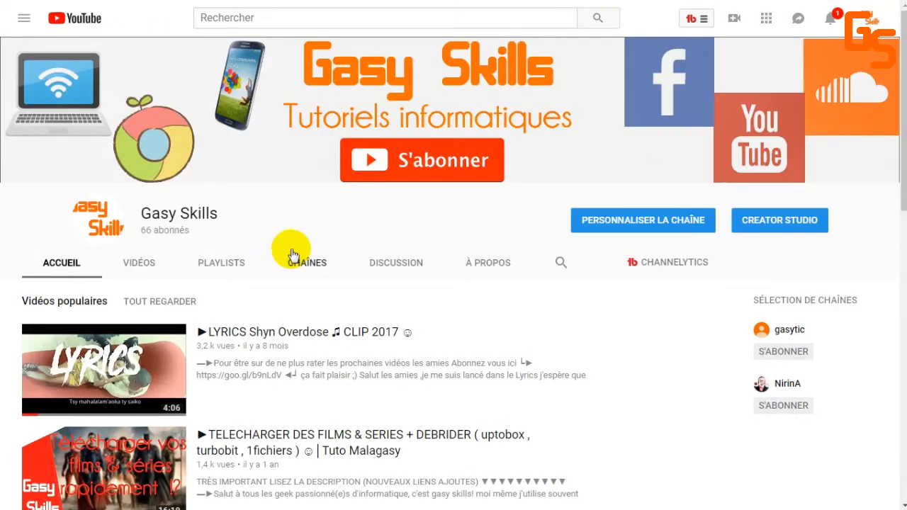
{"action": "scroll", "coordinate": [203, 279], "scroll_direction": "down", "scroll_amount": 10}
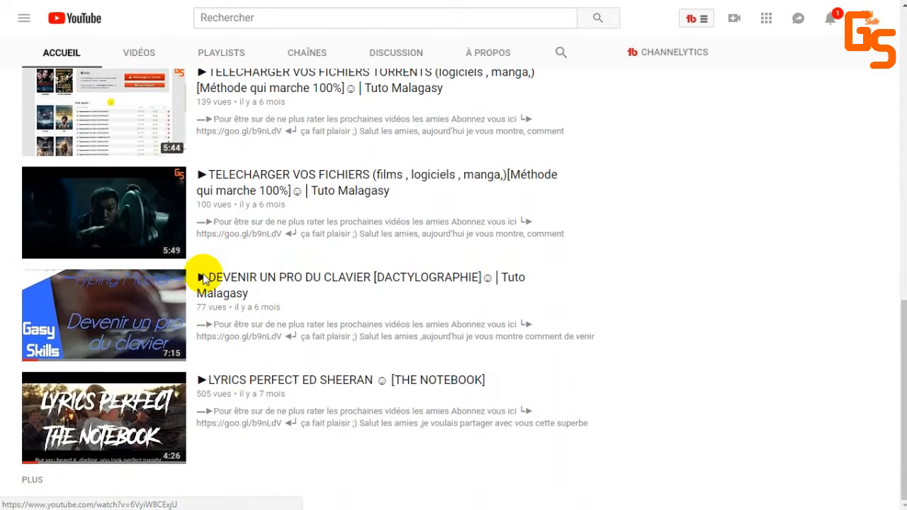
{"action": "scroll", "coordinate": [685, 345], "scroll_direction": "up", "scroll_amount": 10}
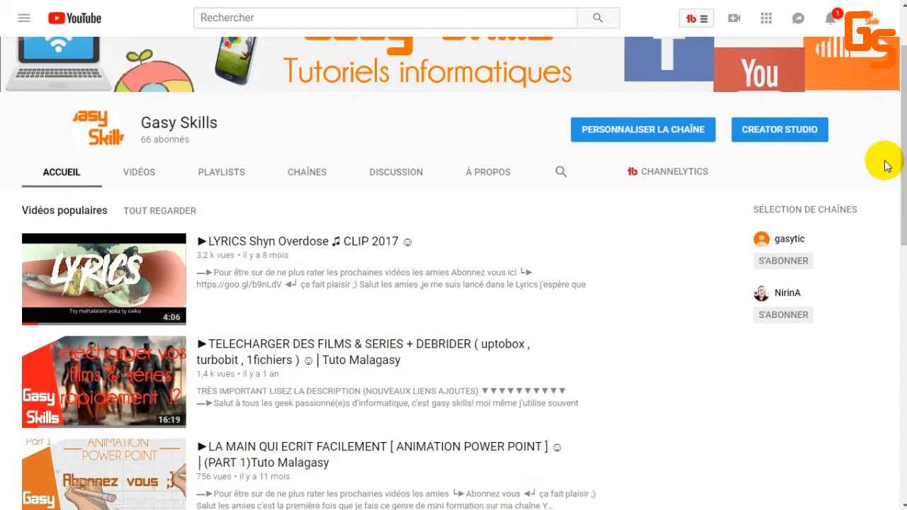
Return to the channel's uploaded videos and examine the full list down to the oldest uploads
{"action": "left_click", "coordinate": [156, 176]}
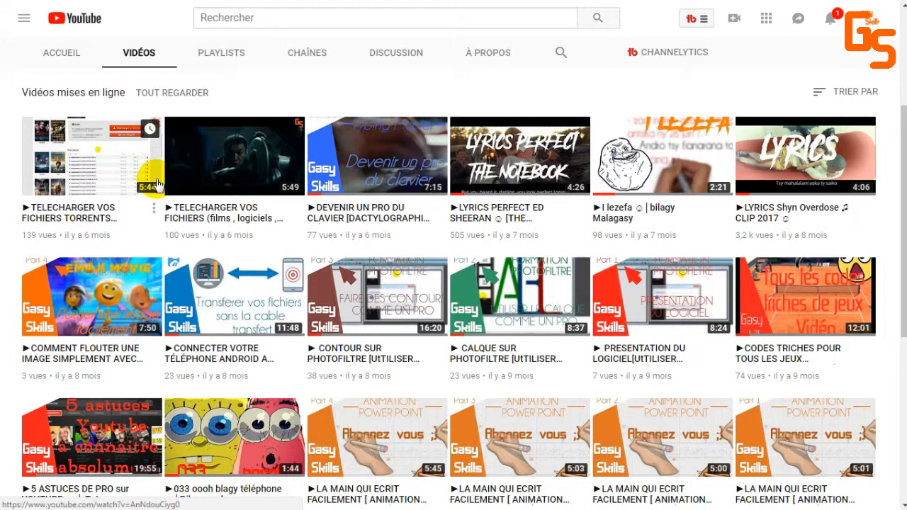
{"action": "scroll", "coordinate": [157, 185], "scroll_direction": "down", "scroll_amount": 2}
{"action": "scroll", "coordinate": [162, 253], "scroll_direction": "up", "scroll_amount": 2}
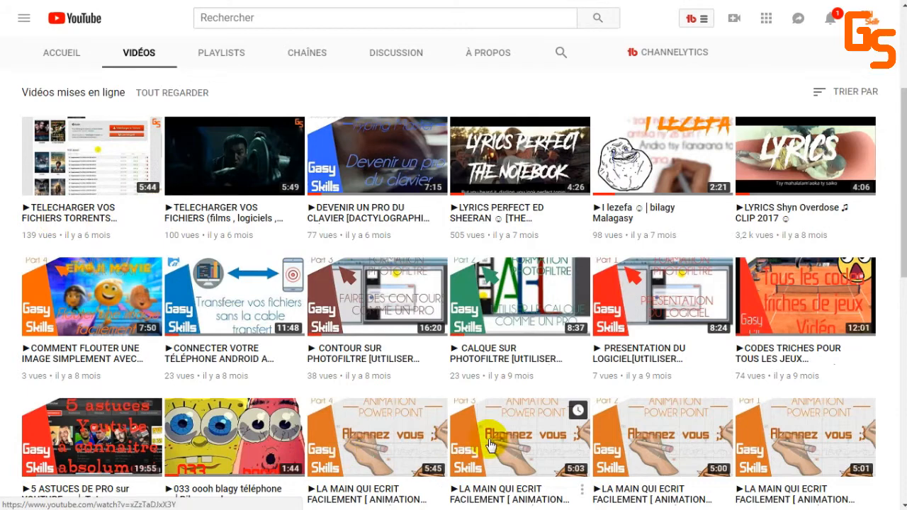
{"action": "scroll", "coordinate": [489, 445], "scroll_direction": "down", "scroll_amount": 6}
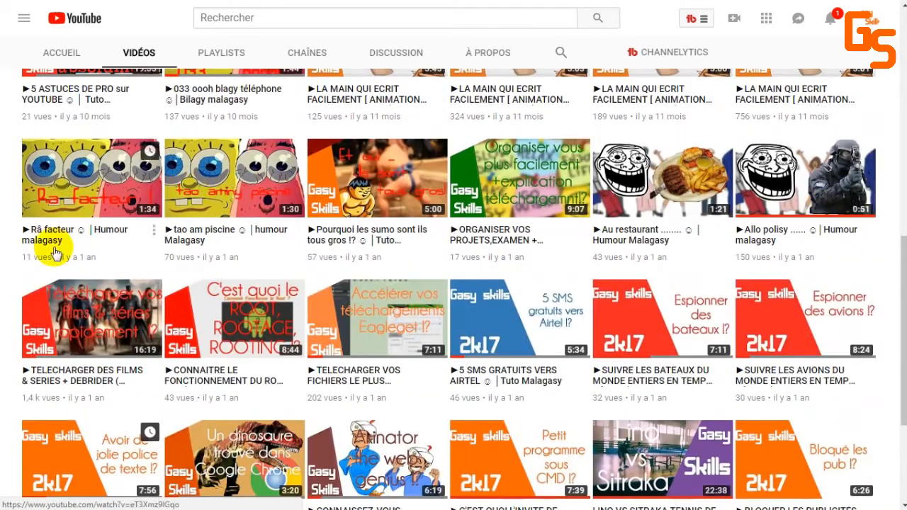
{"action": "scroll", "coordinate": [787, 331], "scroll_direction": "down", "scroll_amount": 1}
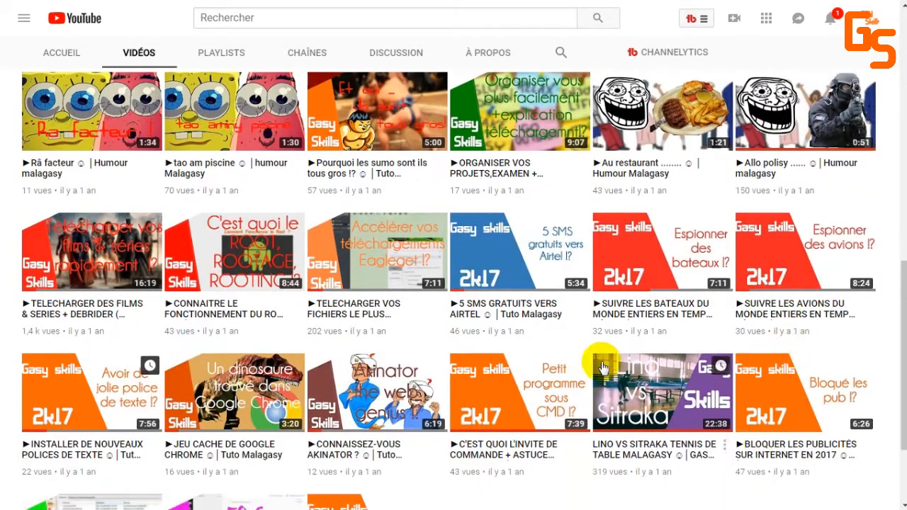
{"action": "scroll", "coordinate": [94, 367], "scroll_direction": "down", "scroll_amount": 1}
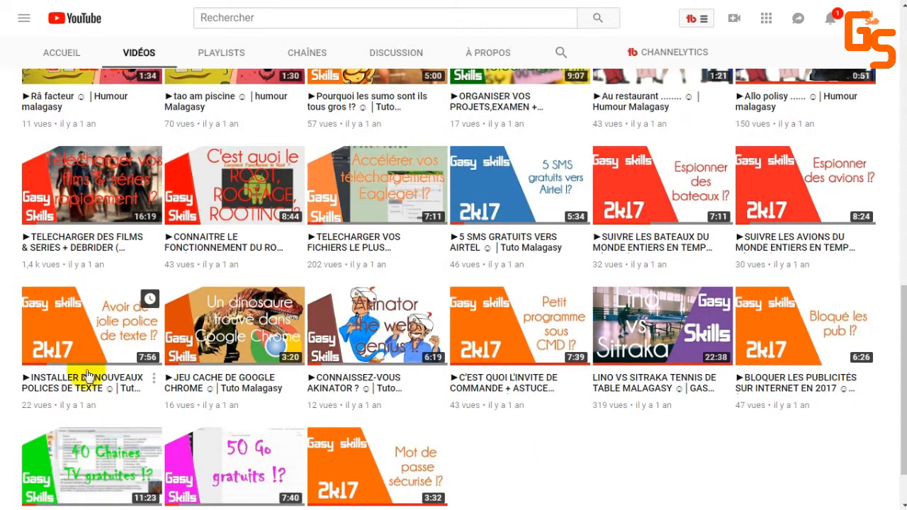
{"action": "scroll", "coordinate": [74, 205], "scroll_direction": "up", "scroll_amount": 1}
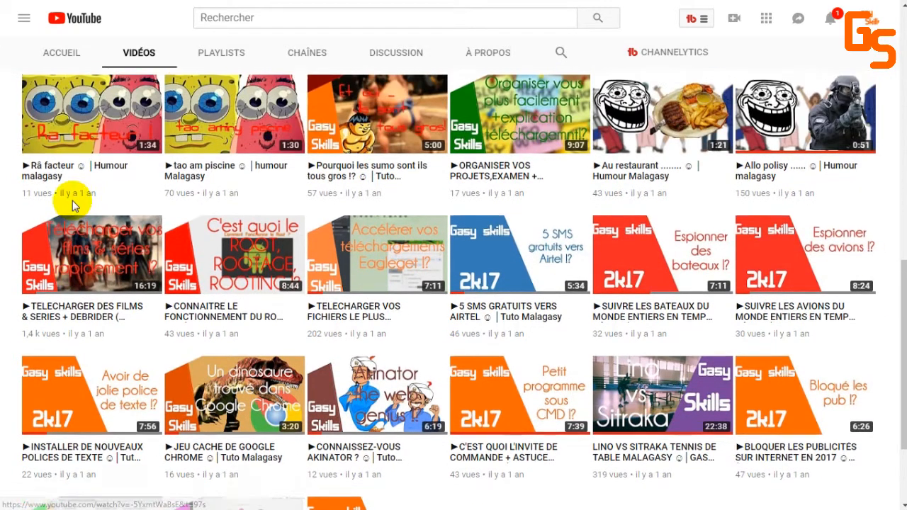
{"action": "scroll", "coordinate": [74, 205], "scroll_direction": "up", "scroll_amount": 1}
{"action": "scroll", "coordinate": [75, 207], "scroll_direction": "up", "scroll_amount": 2}
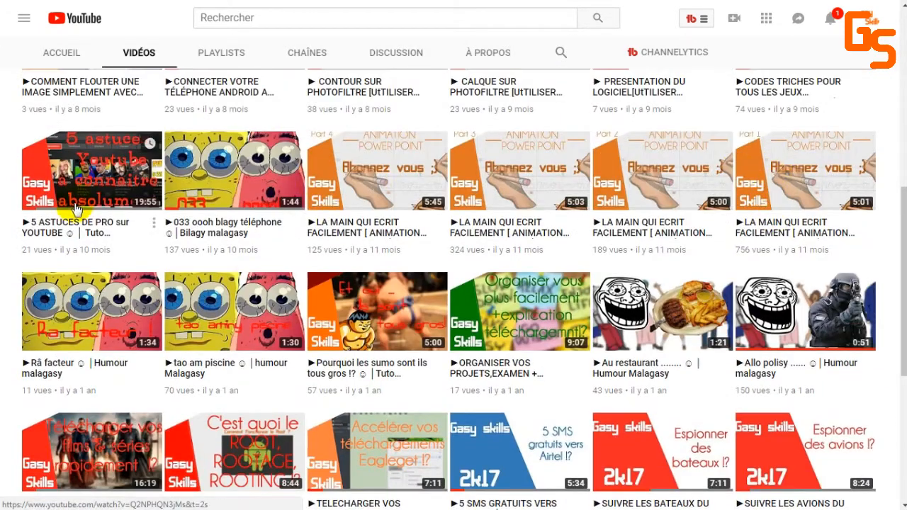
{"action": "scroll", "coordinate": [76, 207], "scroll_direction": "up", "scroll_amount": 6}
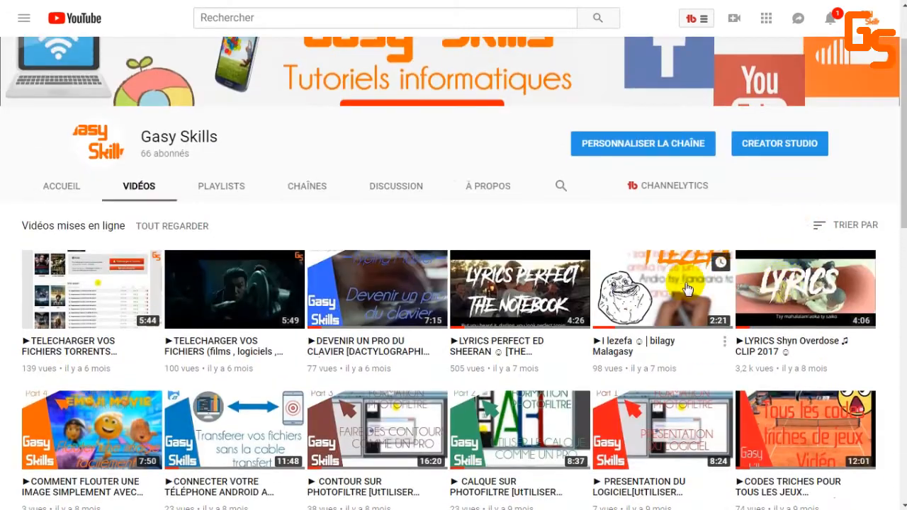
Sort the channel's uploaded videos by date added, oldest first, and look through the list
{"action": "left_click", "coordinate": [816, 224]}
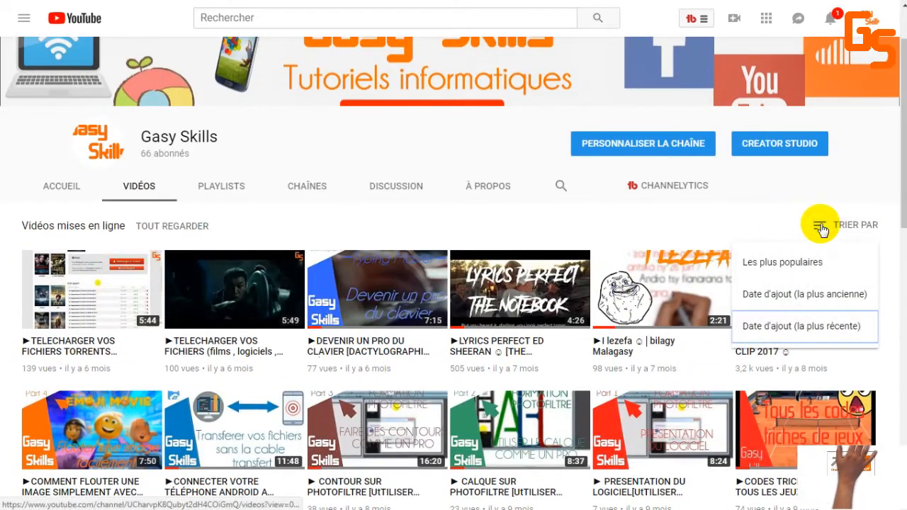
{"action": "left_click", "coordinate": [798, 274]}
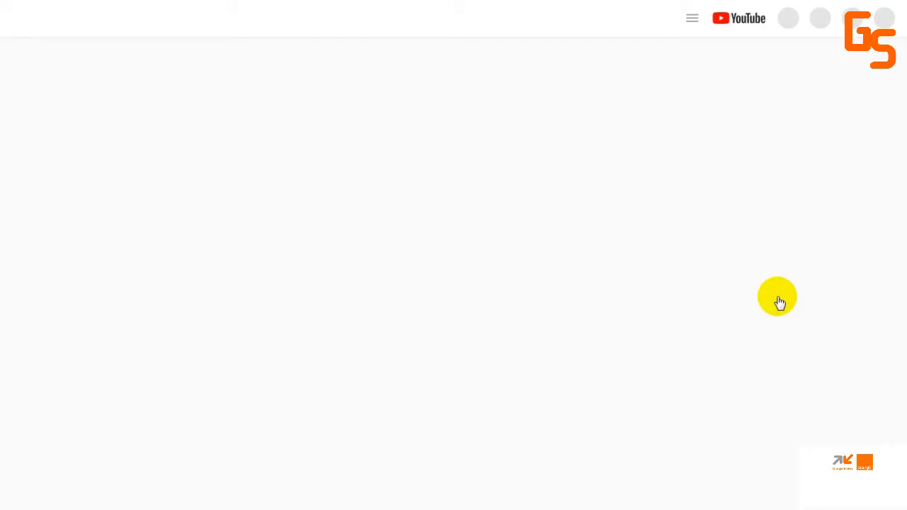
{"action": "left_click", "coordinate": [27, 23]}
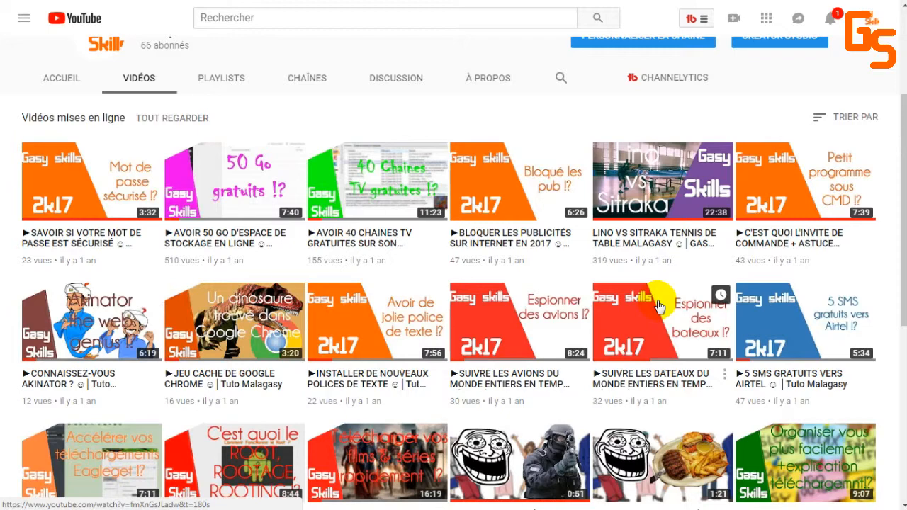
{"action": "scroll", "coordinate": [659, 306], "scroll_direction": "down", "scroll_amount": 8}
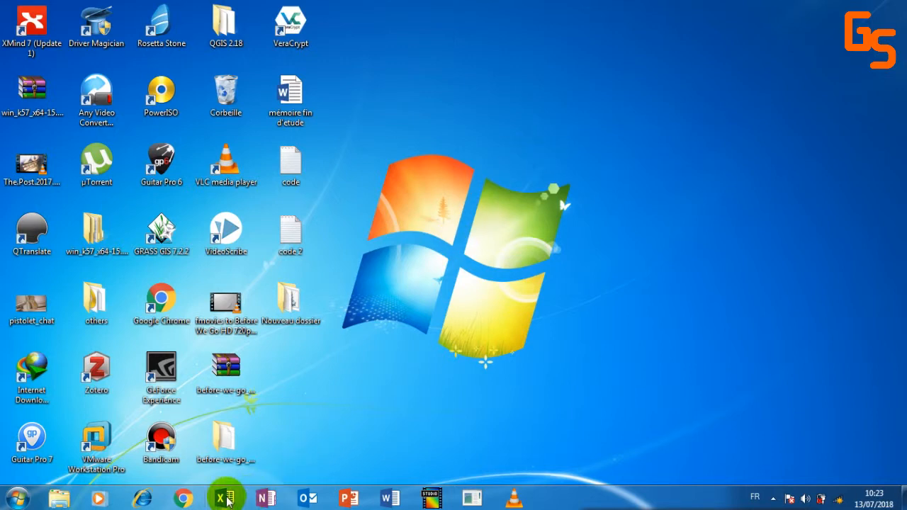
Switch to Excel, dismiss the Office activation assistant and create a blank workbook
{"action": "left_click", "coordinate": [227, 501]}
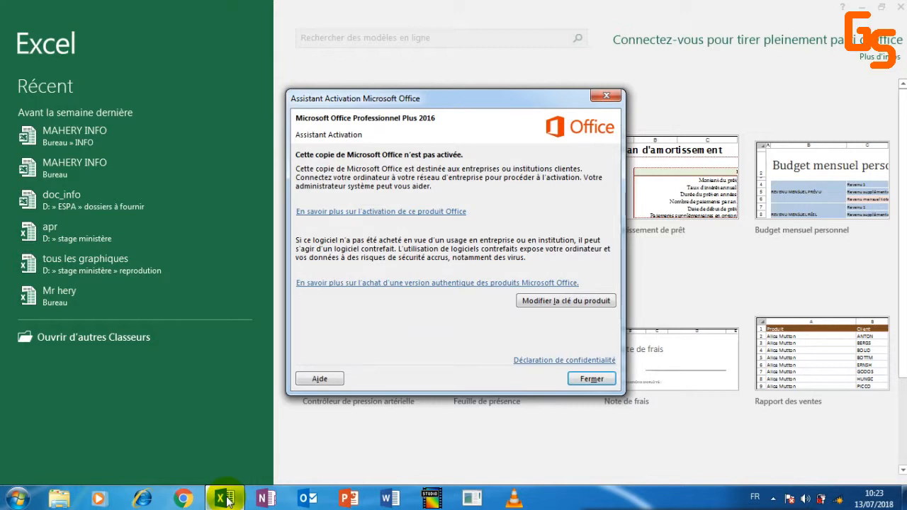
{"action": "left_click", "coordinate": [605, 95]}
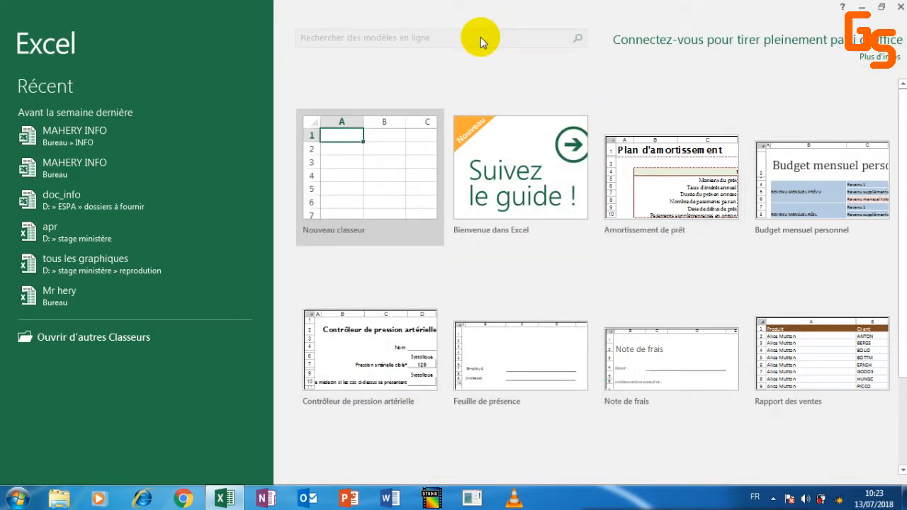
{"action": "left_click", "coordinate": [359, 152]}
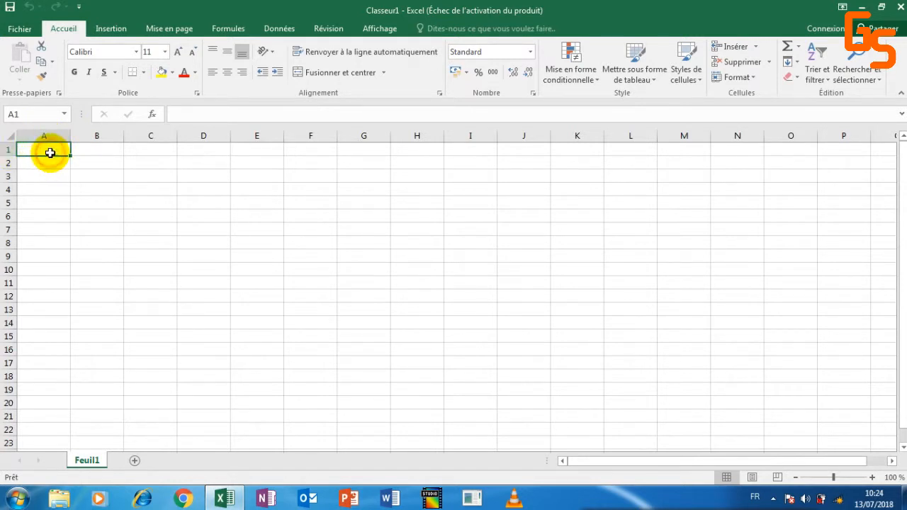
Examine cell references by selecting cells A1 through A4 one at a time, ending on cell C2
{"action": "left_click", "coordinate": [14, 113]}
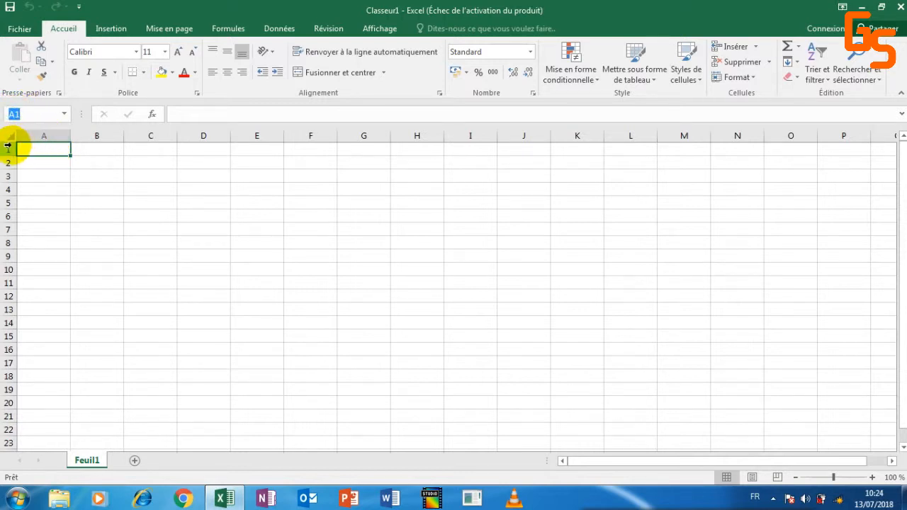
{"action": "left_click", "coordinate": [32, 151]}
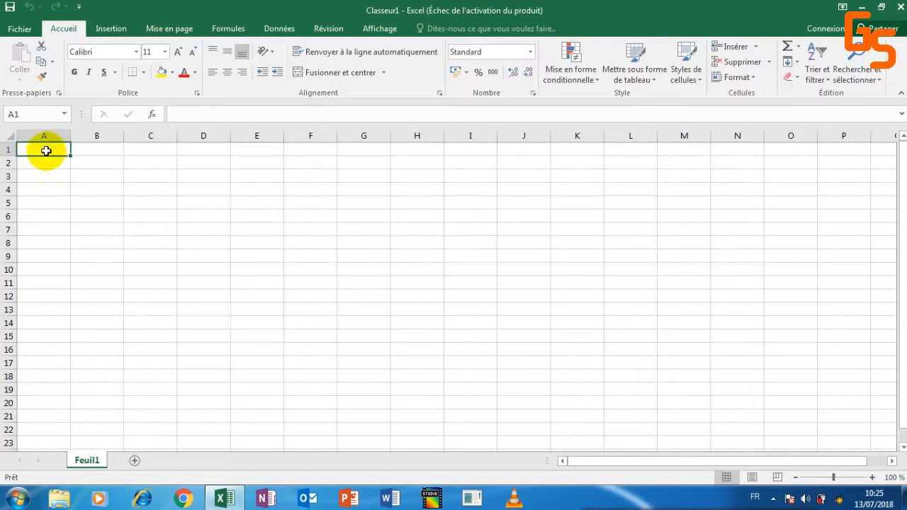
{"action": "left_click", "coordinate": [39, 160]}
{"action": "left_click", "coordinate": [36, 178]}
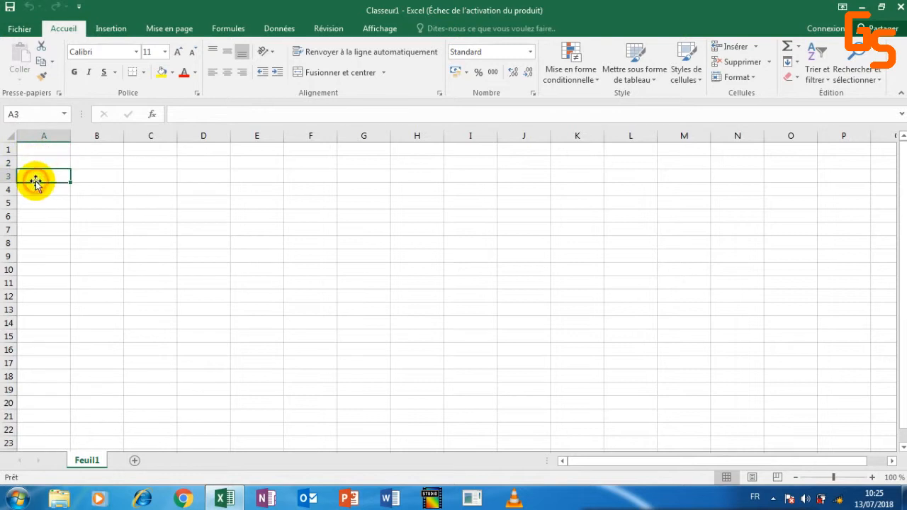
{"action": "left_click", "coordinate": [36, 194]}
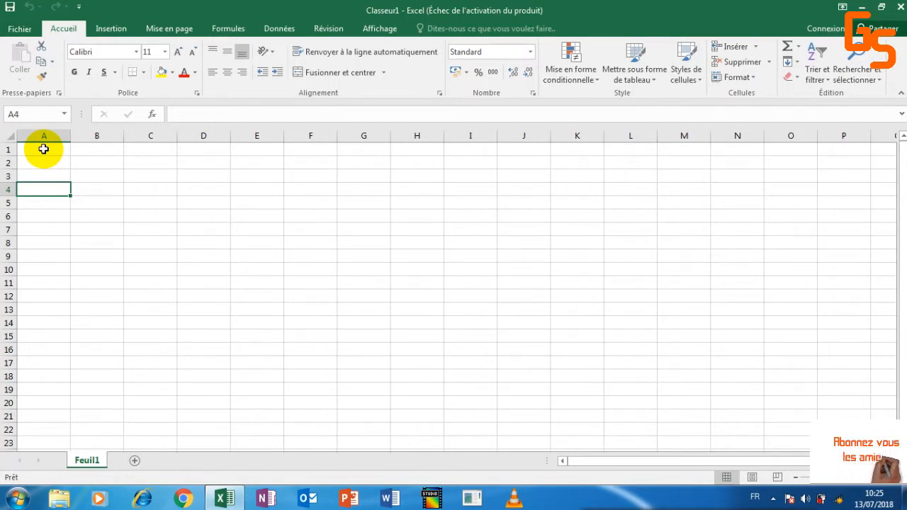
{"action": "left_click", "coordinate": [147, 163]}
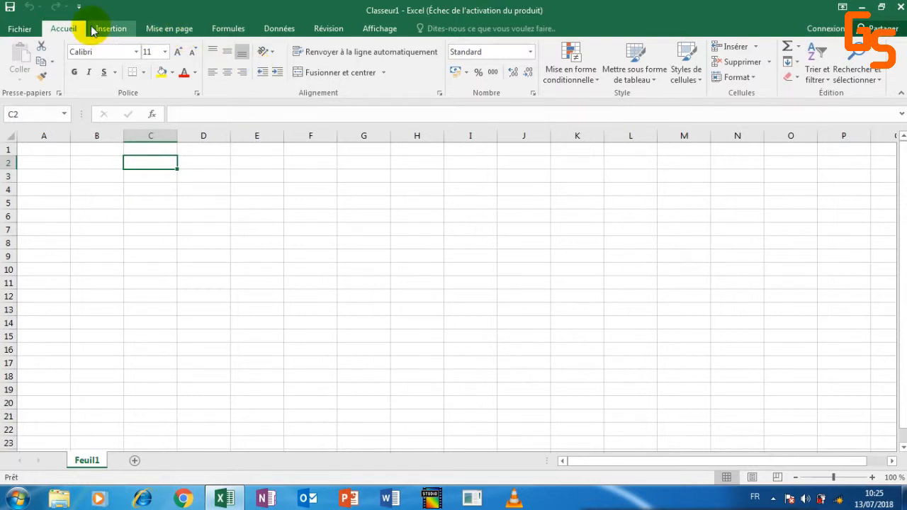
Examine the Fichier, Insertion and Mise en page commands, including the page orientation choices
{"action": "left_click", "coordinate": [26, 30]}
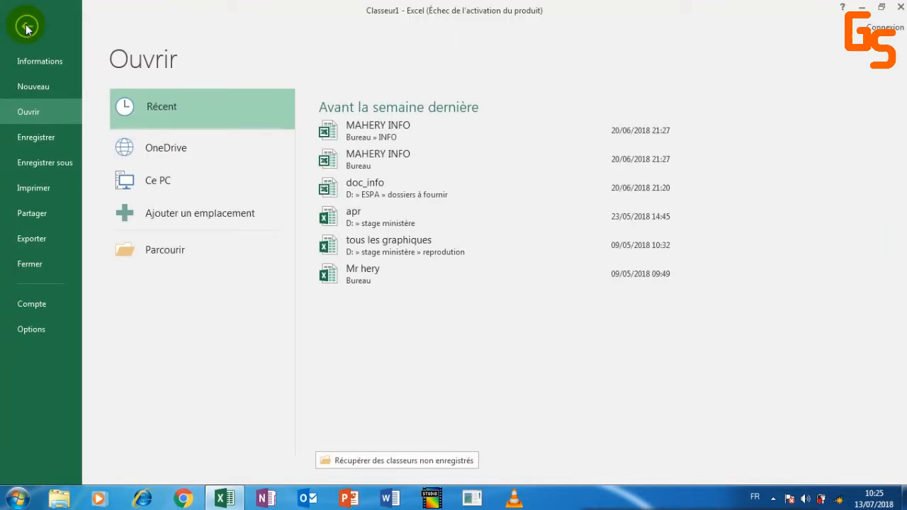
{"action": "left_click", "coordinate": [16, 19]}
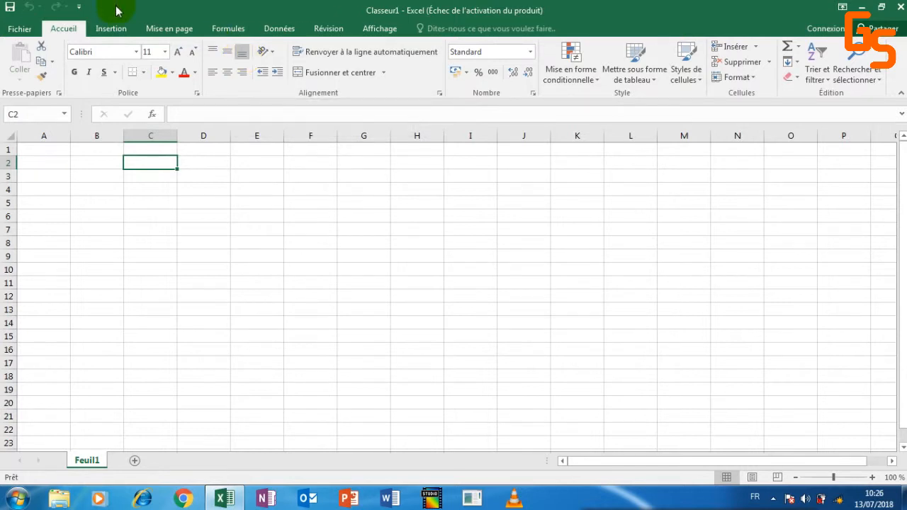
{"action": "left_click", "coordinate": [112, 28]}
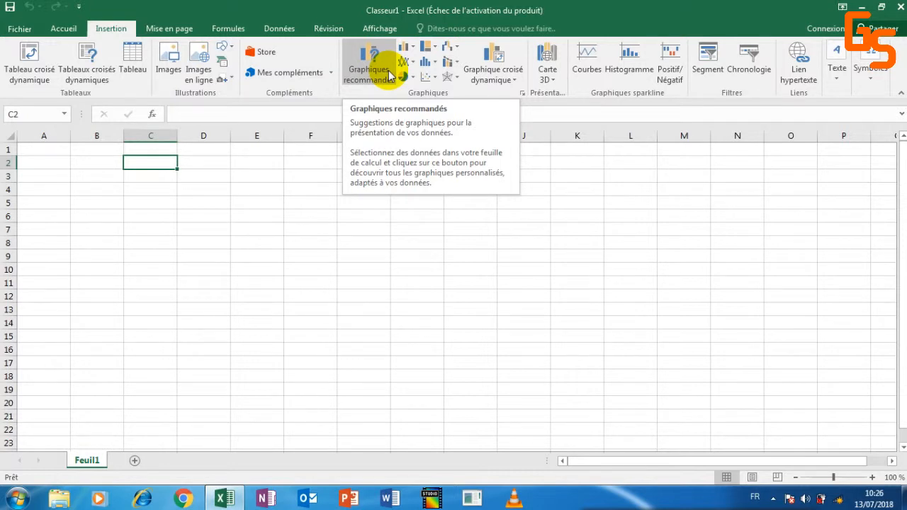
{"action": "left_click", "coordinate": [181, 34]}
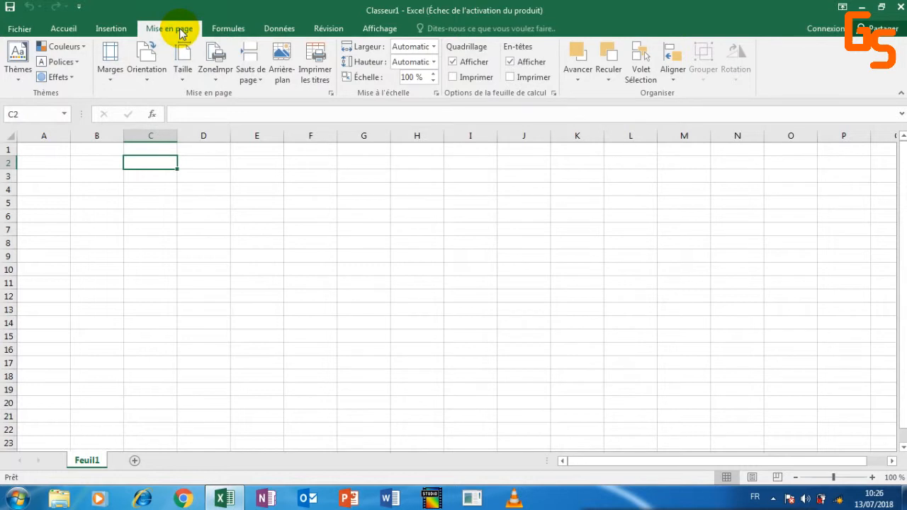
{"action": "left_click", "coordinate": [149, 67]}
{"action": "left_click", "coordinate": [153, 75]}
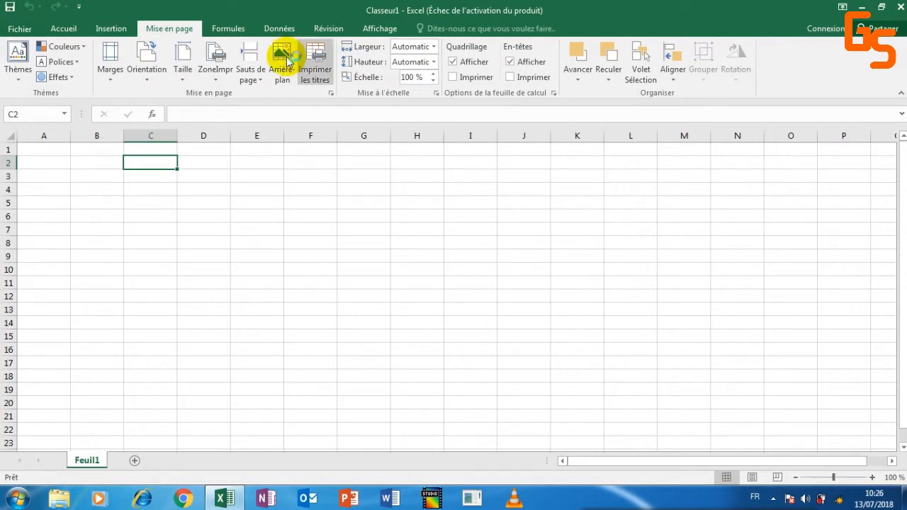
Examine the Formules commands, looking through the Logique, Financier and recently used function lists
{"action": "left_click", "coordinate": [231, 30]}
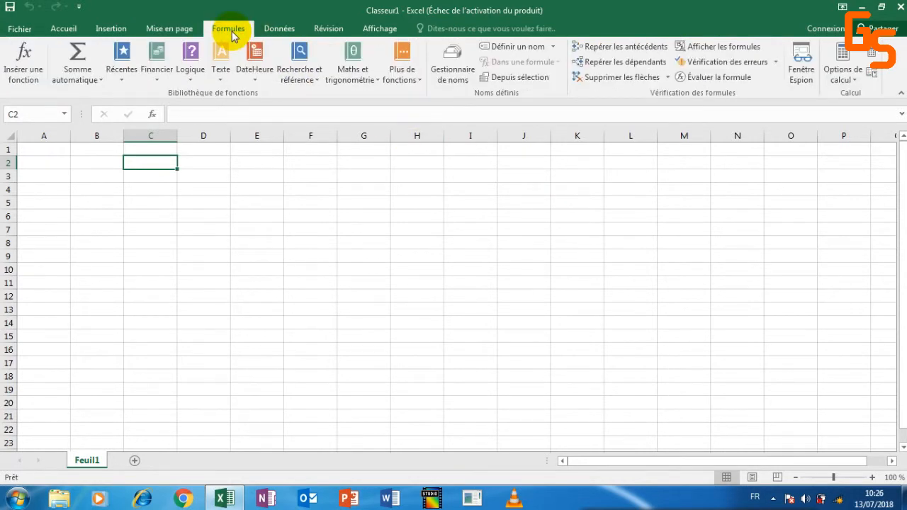
{"action": "left_click", "coordinate": [193, 68]}
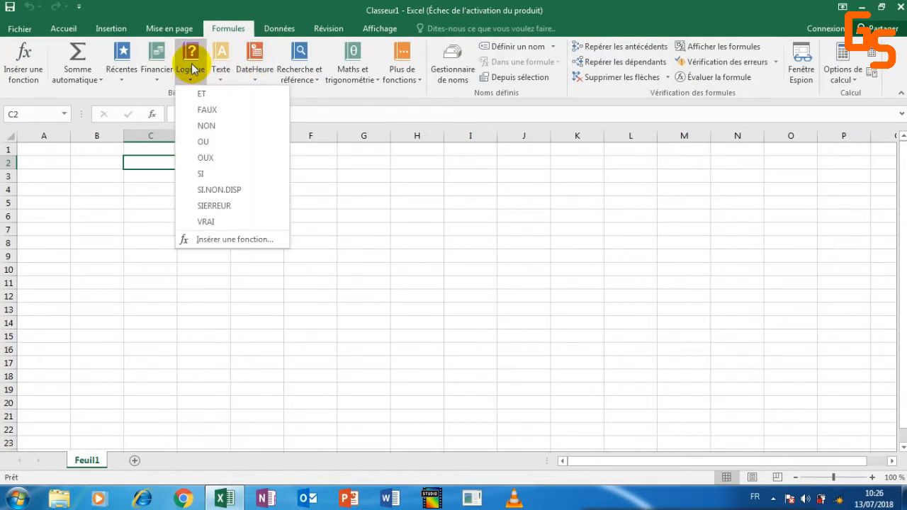
{"action": "left_click", "coordinate": [193, 69]}
{"action": "left_click", "coordinate": [155, 63]}
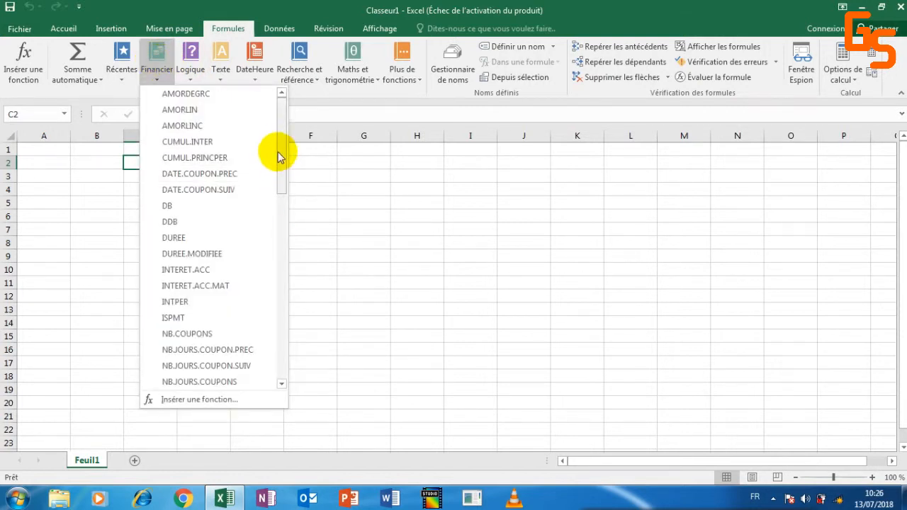
{"action": "left_click_drag", "start_coordinate": [281, 146], "coordinate": [272, 308]}
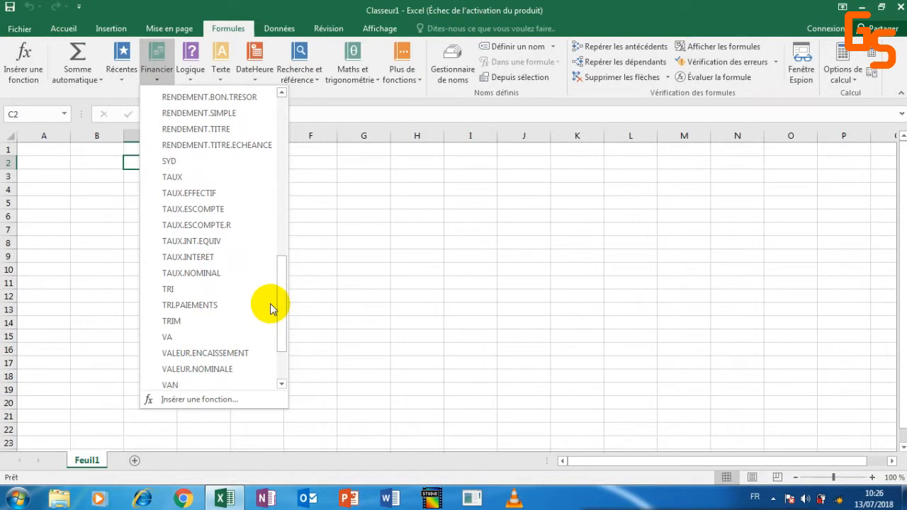
{"action": "left_click", "coordinate": [130, 62]}
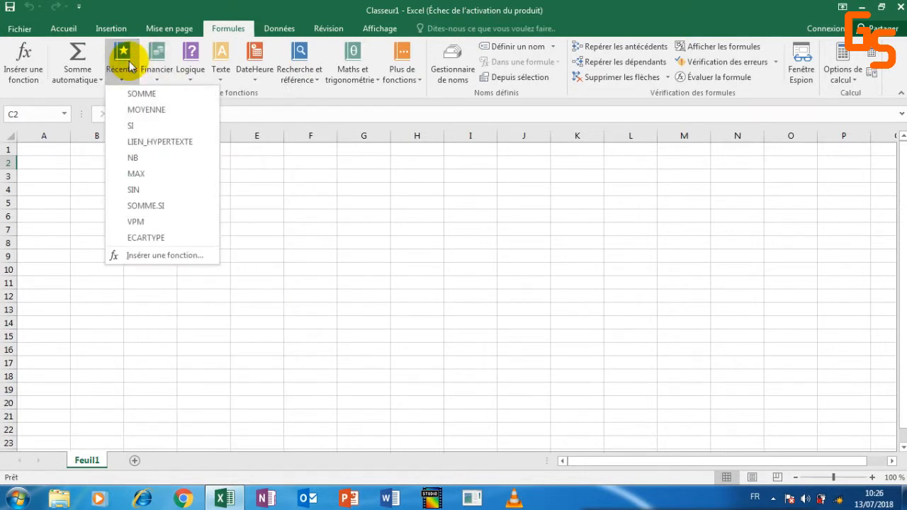
{"action": "left_click", "coordinate": [129, 62]}
{"action": "left_click", "coordinate": [103, 65]}
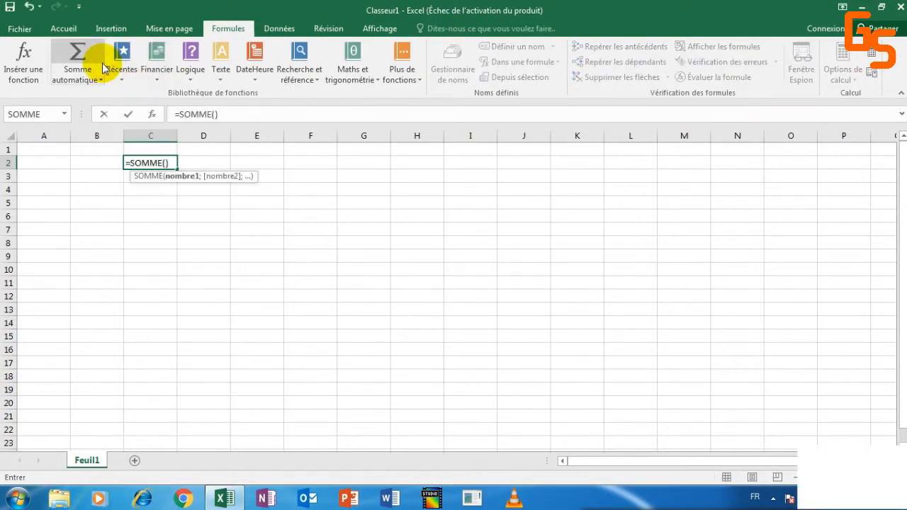
{"action": "left_click", "coordinate": [103, 65]}
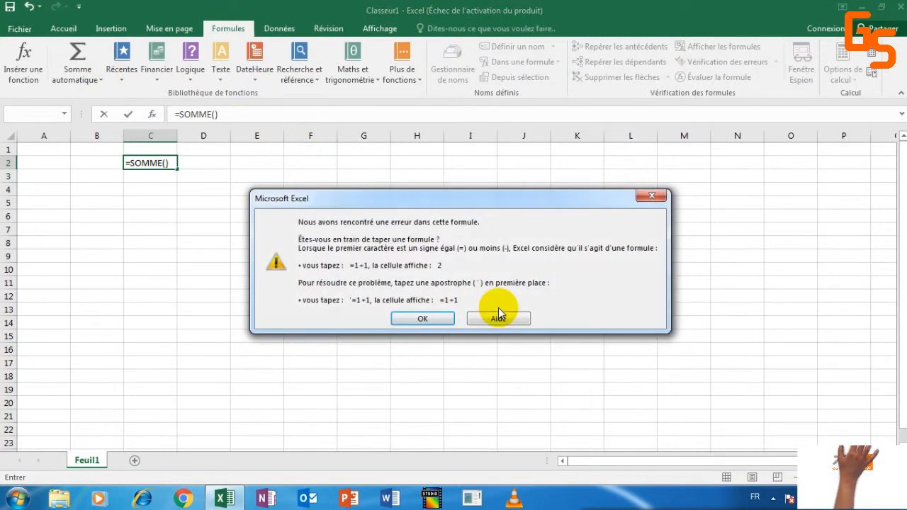
{"action": "left_click", "coordinate": [651, 197]}
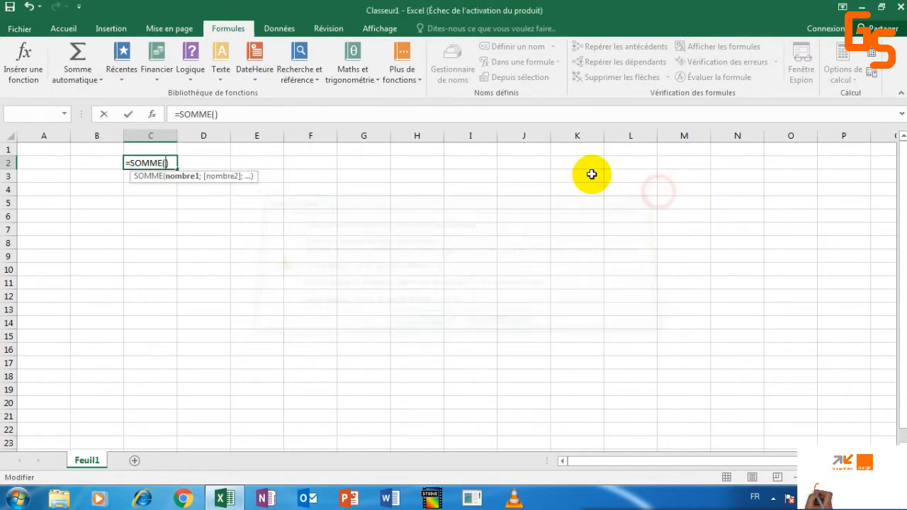
{"action": "left_click", "coordinate": [371, 115]}
{"action": "key", "text": "BackSpace"}
{"action": "key", "text": "BackSpace"}
{"action": "key", "text": "BackSpace"}
{"action": "key", "text": "BackSpace"}
{"action": "key", "text": "BackSpace"}
{"action": "key", "text": "BackSpace"}
{"action": "key", "text": "BackSpace"}
{"action": "key", "text": "BackSpace"}
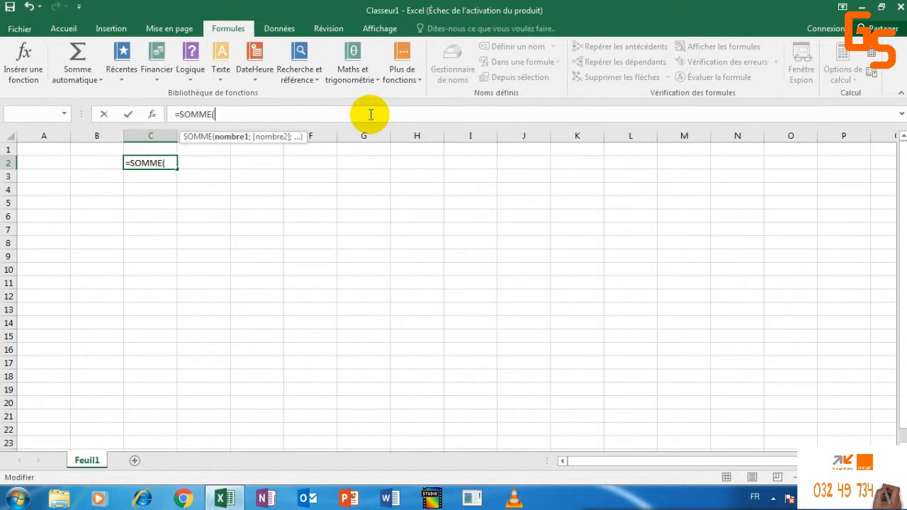
Examine the Somme automatique functions and the Données and Révision commands, ending on Données
{"action": "left_click", "coordinate": [100, 79]}
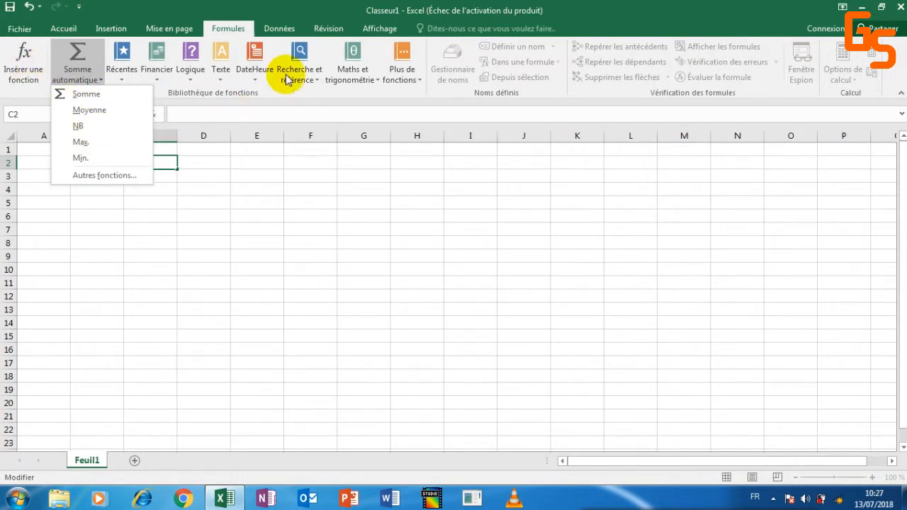
{"action": "left_click", "coordinate": [286, 33]}
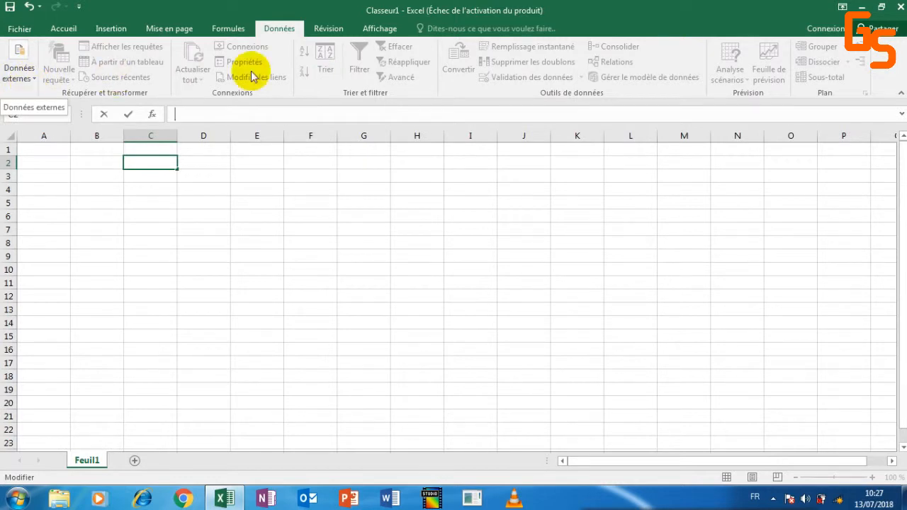
{"action": "left_click", "coordinate": [327, 33]}
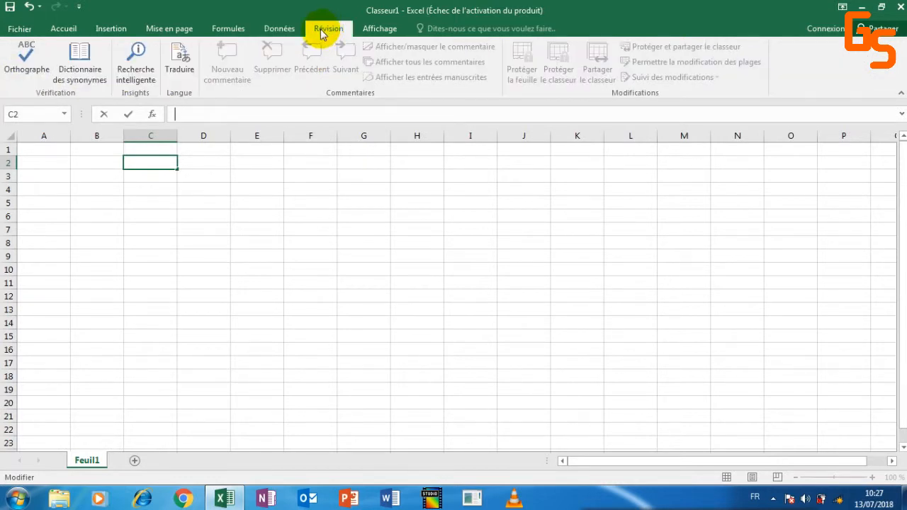
{"action": "left_click", "coordinate": [286, 31]}
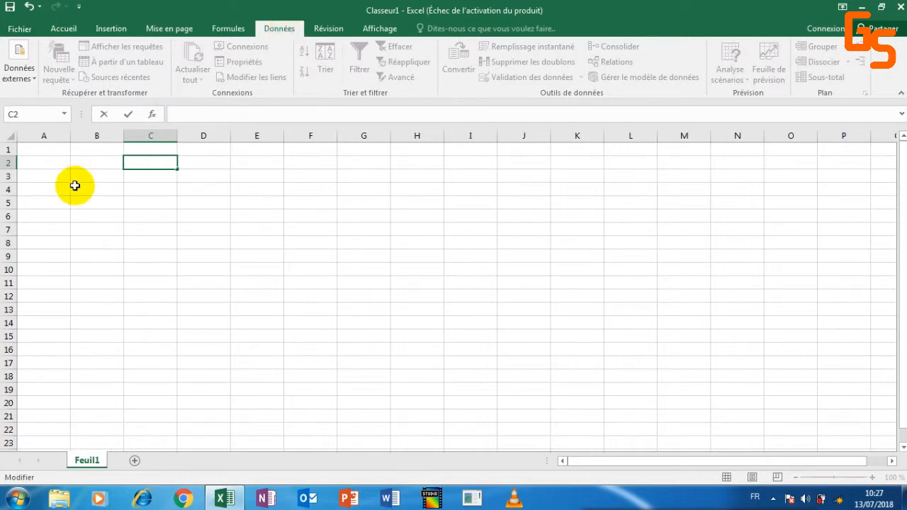
Search the computer's programs and files for "microsoft" and clear the search
{"action": "left_click", "coordinate": [18, 501]}
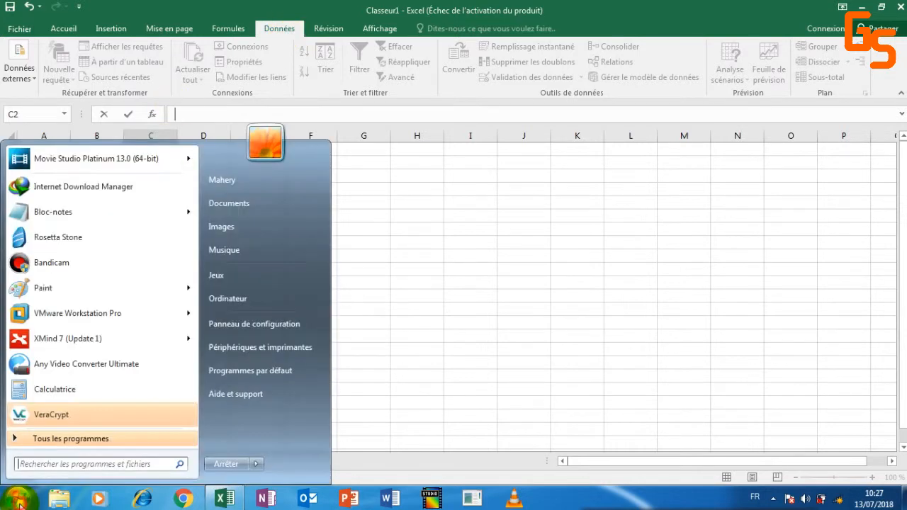
{"action": "left_click", "coordinate": [54, 464]}
{"action": "type", "text": "microsoft"}
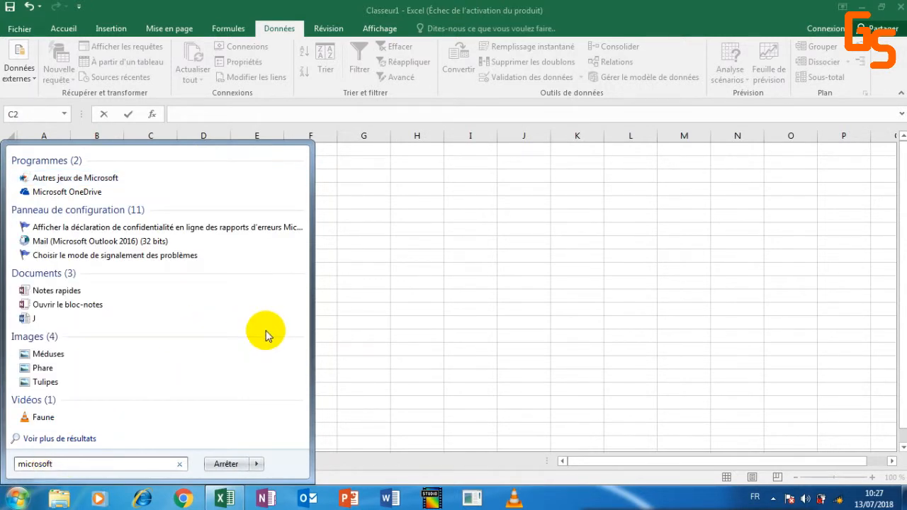
{"action": "key", "text": "BackSpace"}
{"action": "key", "text": "BackSpace"}
{"action": "key", "text": "BackSpace"}
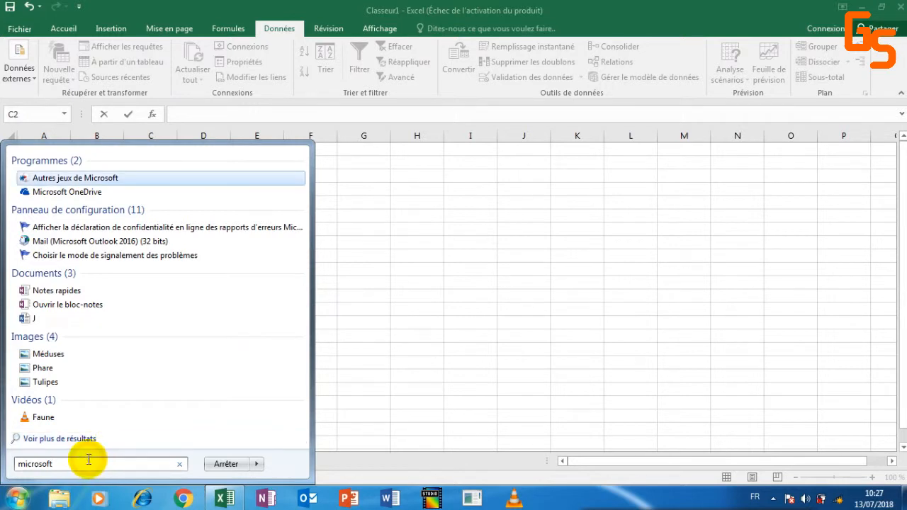
{"action": "key", "text": "BackSpace"}
{"action": "key", "text": "BackSpace"}
{"action": "key", "text": "BackSpace"}
{"action": "key", "text": "BackSpace"}
{"action": "key", "text": "BackSpace"}
{"action": "key", "text": "BackSpace"}
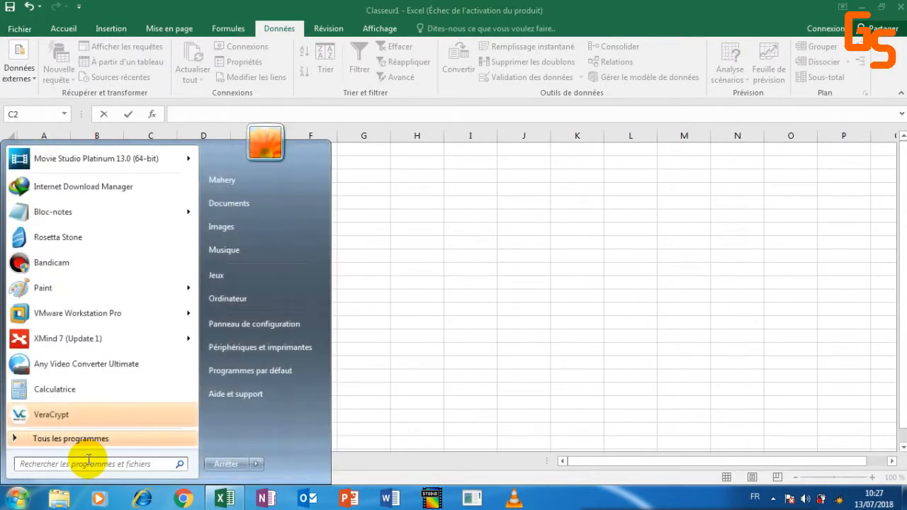
Look through all installed programs, including the Outils Microsoft Office 2016 folder, and return to the workbook
{"action": "left_click", "coordinate": [75, 437]}
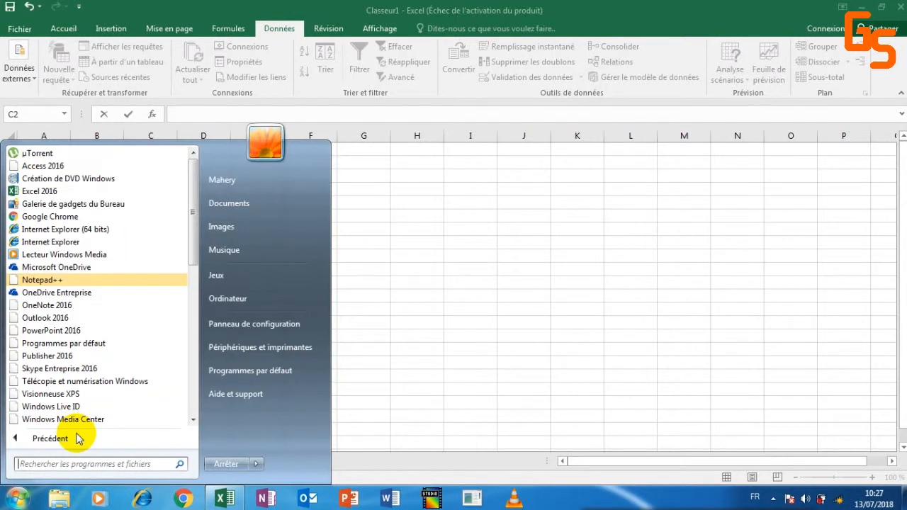
{"action": "left_click_drag", "start_coordinate": [192, 227], "coordinate": [193, 344]}
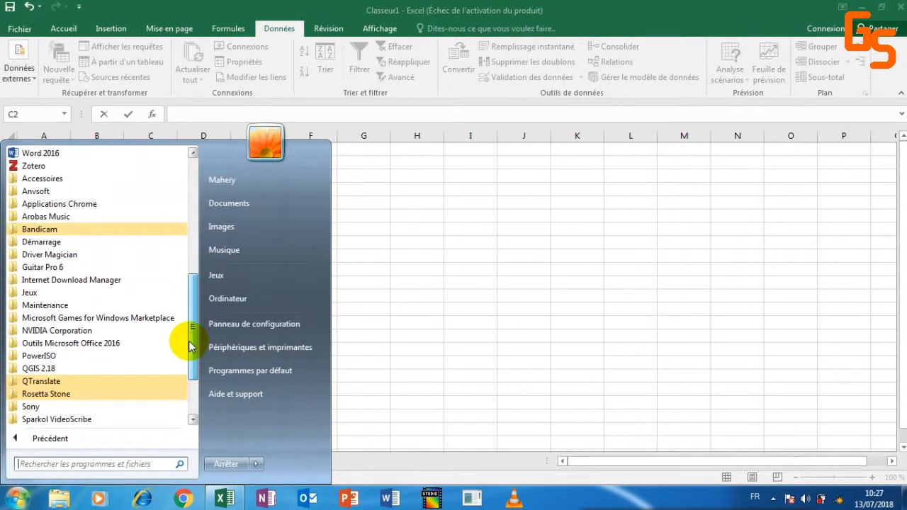
{"action": "left_click", "coordinate": [153, 344]}
{"action": "left_click_drag", "start_coordinate": [193, 308], "coordinate": [186, 377]}
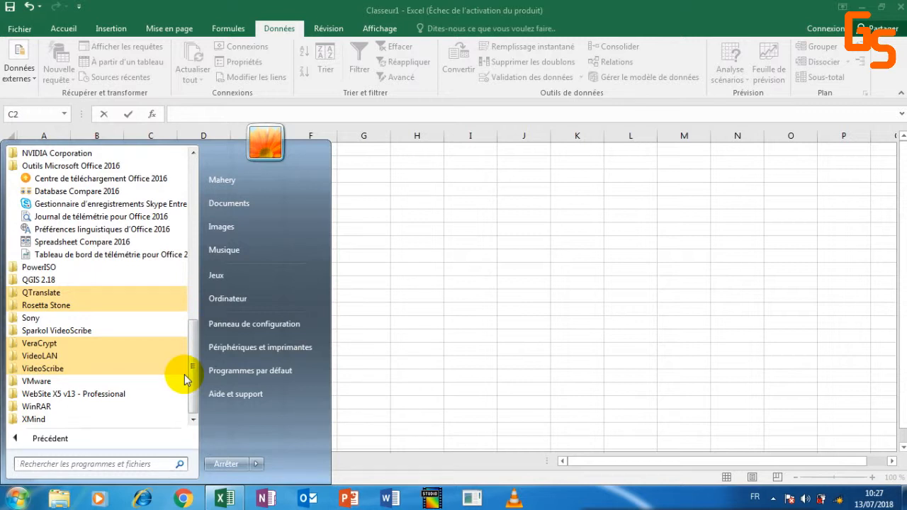
{"action": "left_click", "coordinate": [670, 6]}
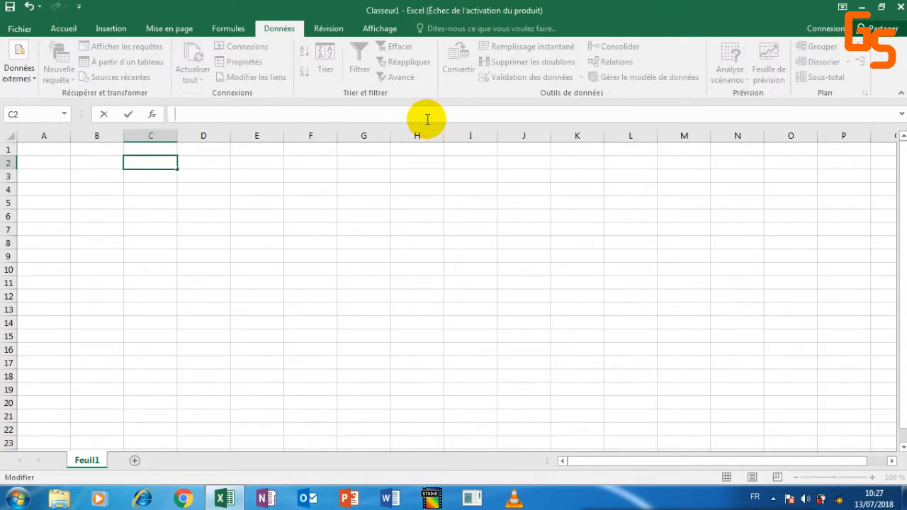
Examine the Affichage and Révision commands, and leave cell editing by selecting A1
{"action": "left_click", "coordinate": [380, 30]}
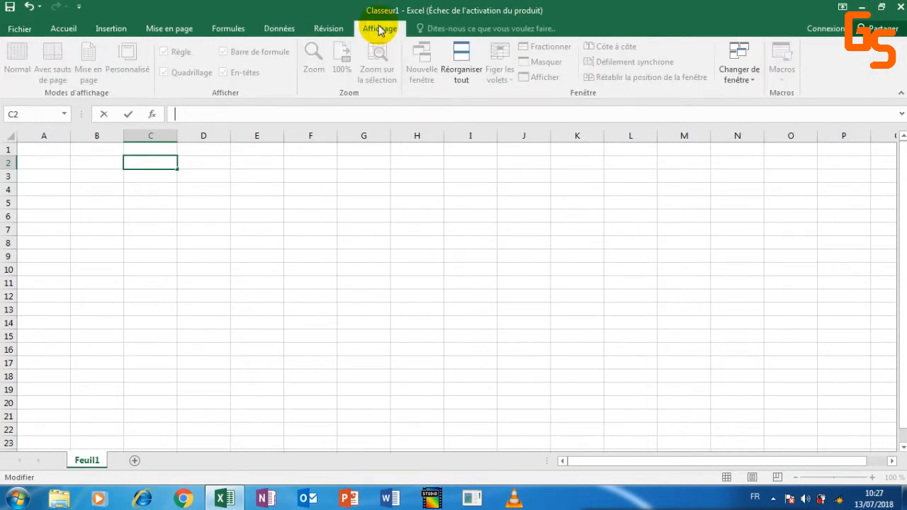
{"action": "left_click", "coordinate": [330, 28]}
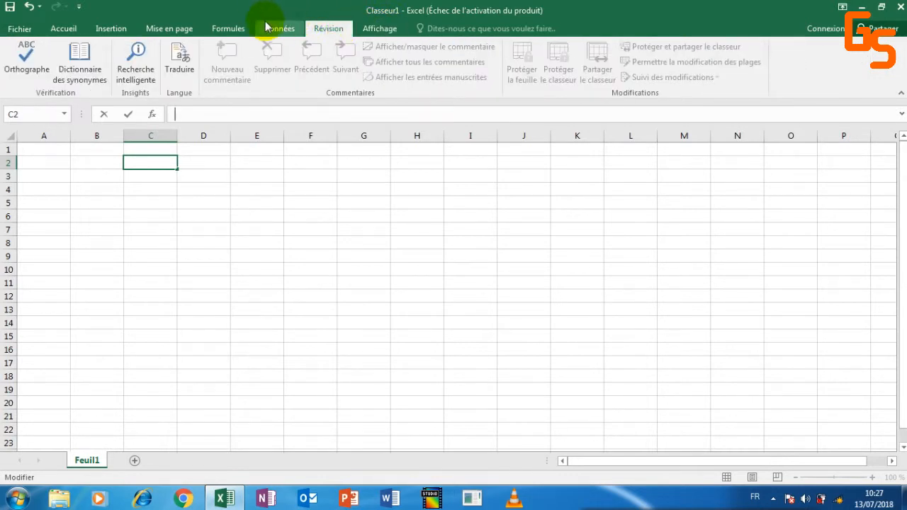
{"action": "left_click", "coordinate": [63, 151]}
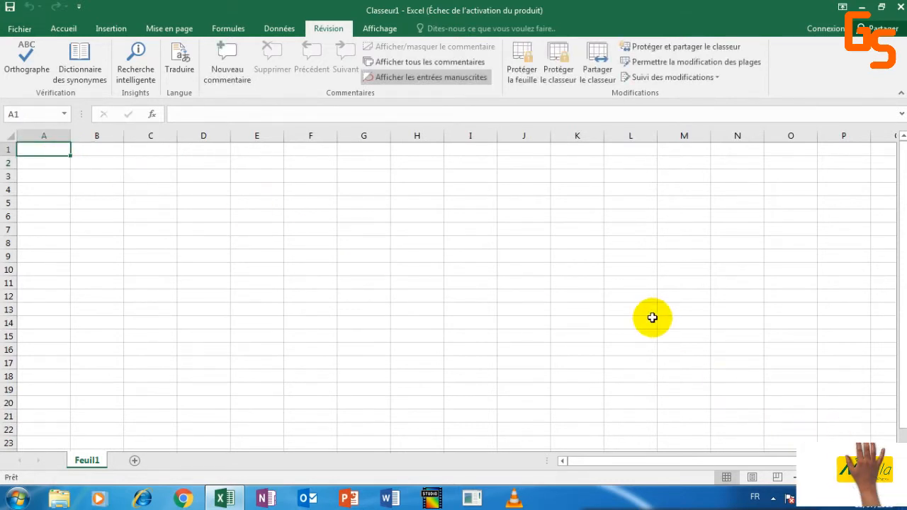
Examine the worksheet's visible extent by selecting cells Q24, A24 and A25 in turn, and return to A1
{"action": "left_click_drag", "start_coordinate": [903, 424], "coordinate": [904, 436]}
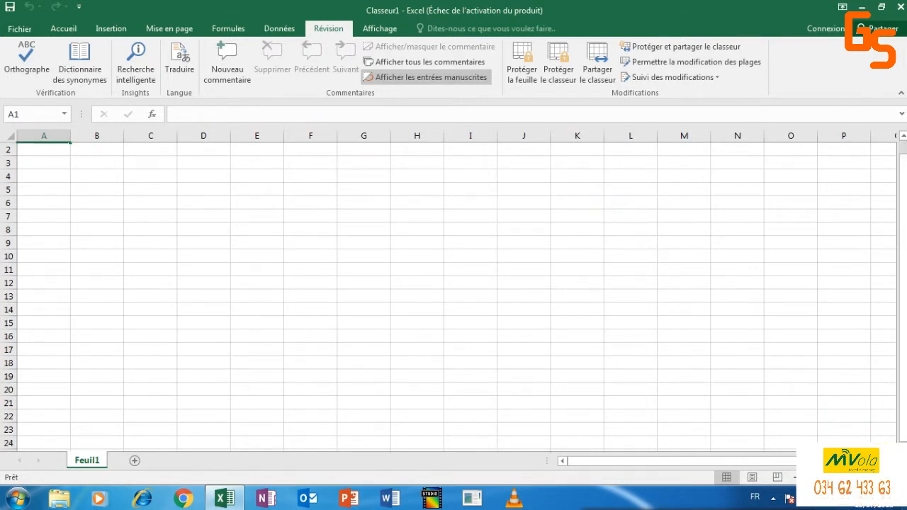
{"action": "left_click", "coordinate": [880, 441]}
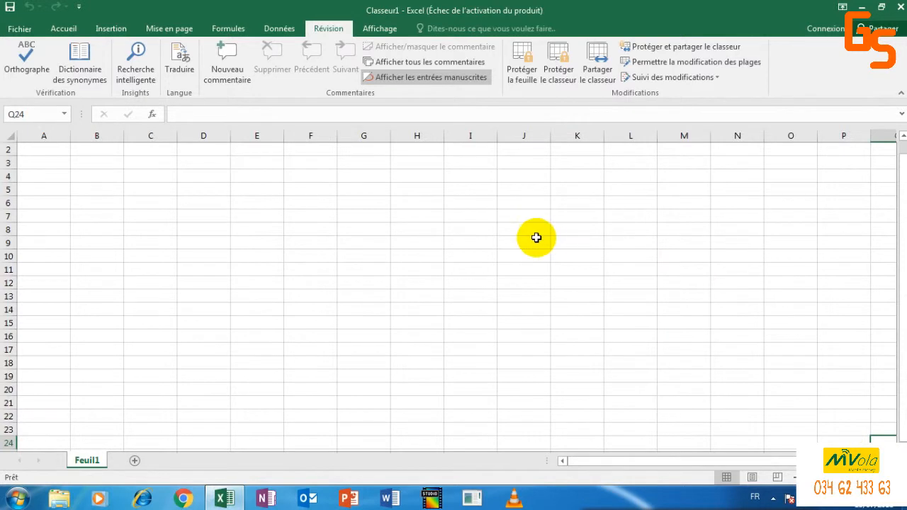
{"action": "left_click", "coordinate": [55, 447]}
{"action": "key", "text": "Return"}
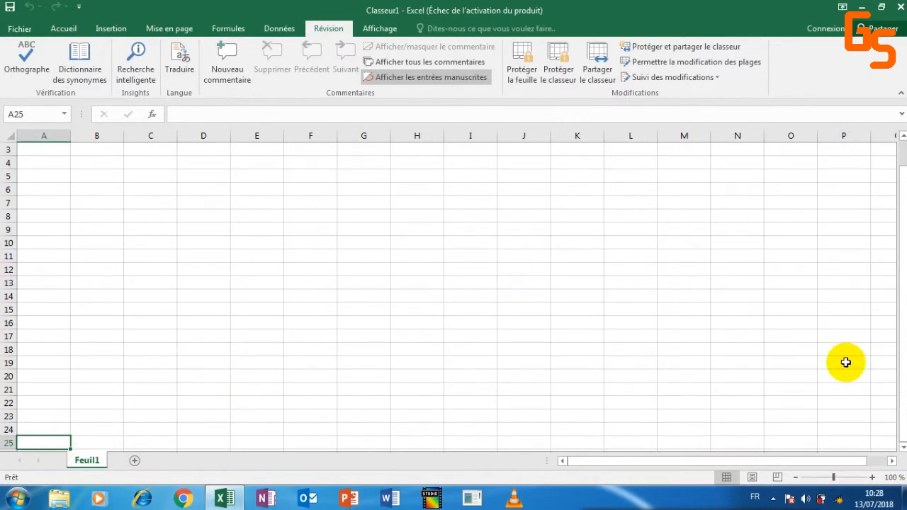
{"action": "scroll", "coordinate": [902, 255], "scroll_direction": "up", "scroll_amount": 1}
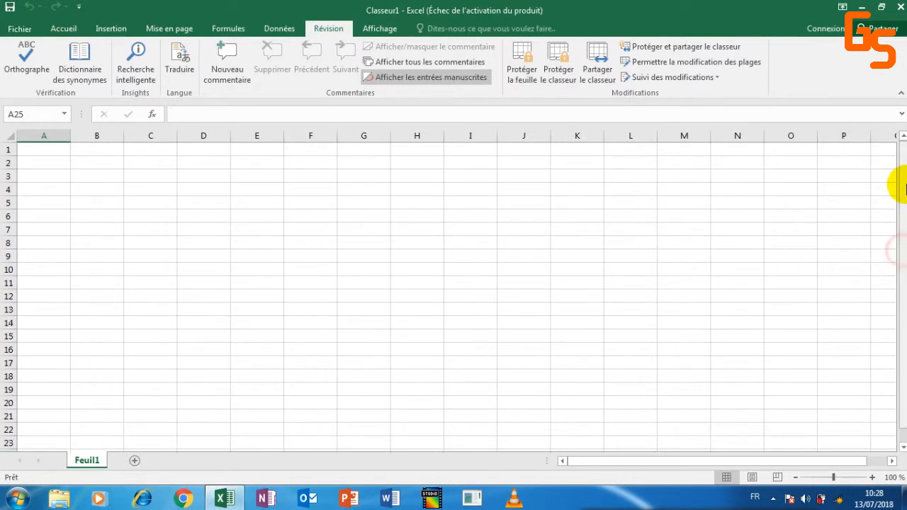
{"action": "left_click", "coordinate": [55, 146]}
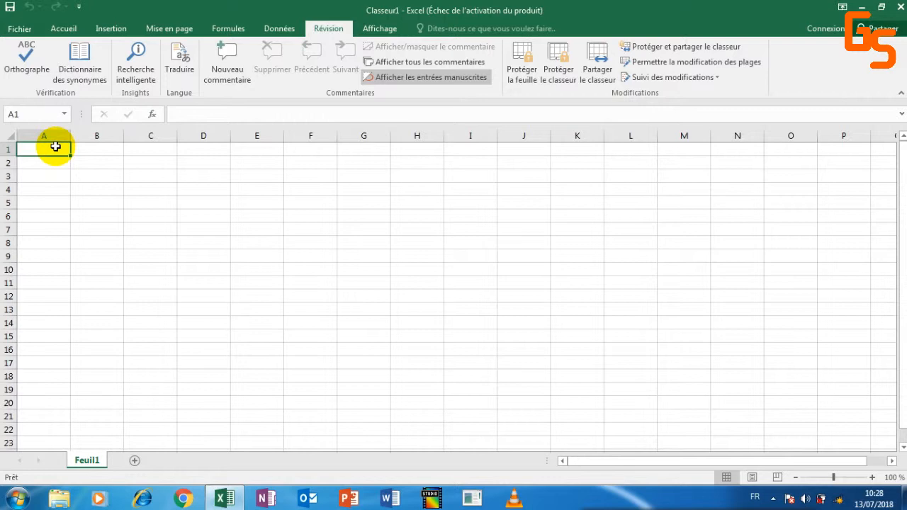
Add a second worksheet to the workbook and switch back to Feuil1
{"action": "left_click", "coordinate": [135, 461]}
{"action": "left_click", "coordinate": [101, 461]}
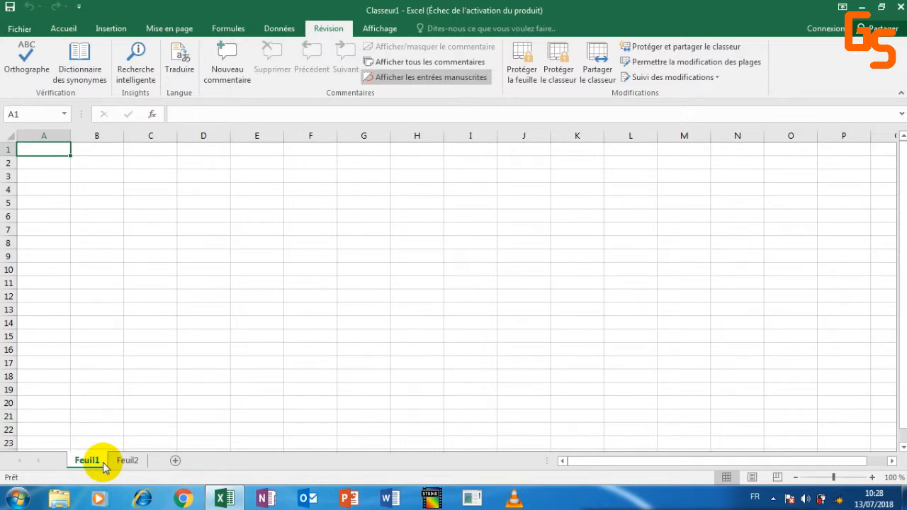
Look at Feuil2 and add two more worksheets, Feuil3 and Feuil4, to the workbook
{"action": "left_click", "coordinate": [128, 463]}
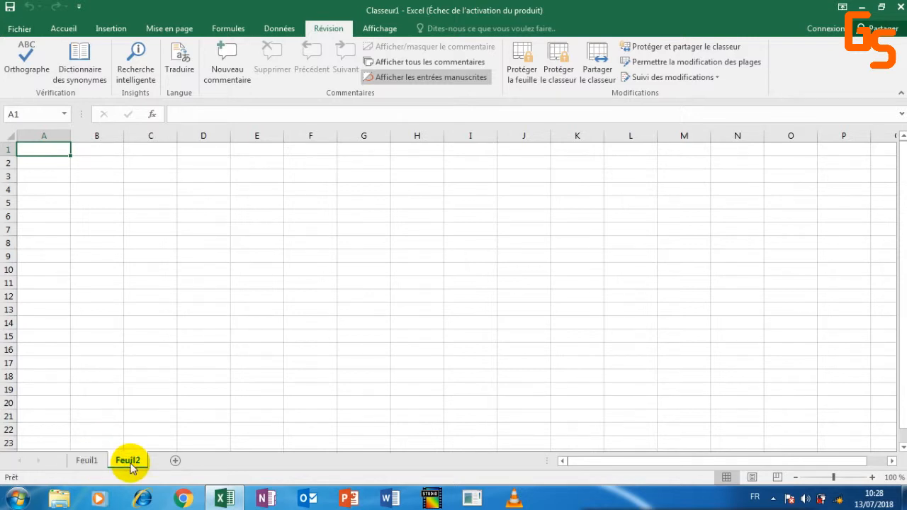
{"action": "left_click", "coordinate": [175, 462]}
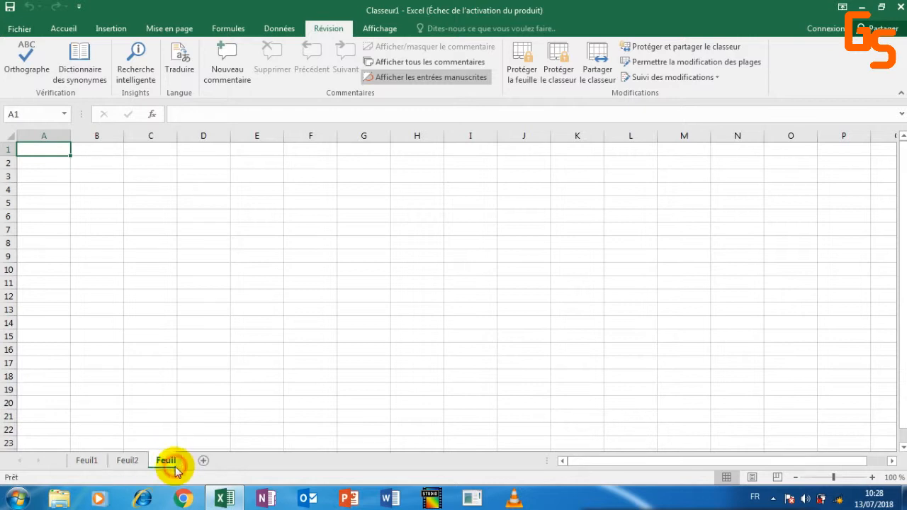
{"action": "left_click", "coordinate": [217, 462]}
Enter "a" in cell A1 of Feuil1 and "b" in cell A1 of Feuil2
{"action": "left_click", "coordinate": [81, 461]}
{"action": "left_click", "coordinate": [216, 113]}
{"action": "type", "text": "a"}
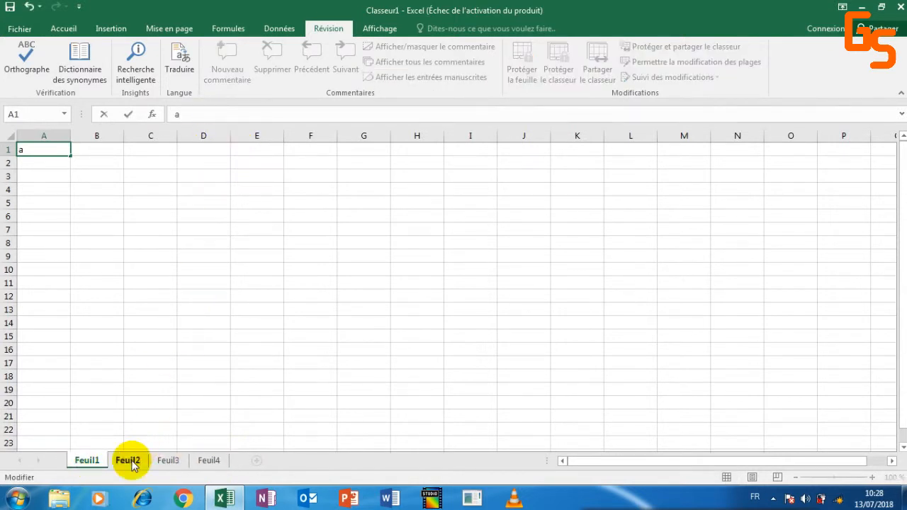
{"action": "left_click", "coordinate": [128, 461]}
{"action": "left_click", "coordinate": [245, 115]}
{"action": "type", "text": "b"}
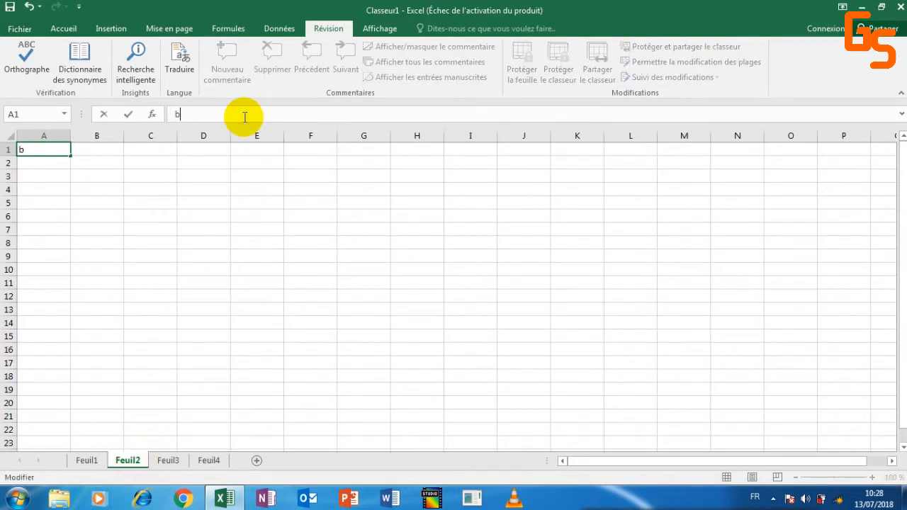
Open cell A1 of Feuil3 for editing, and enter "d" in cell A1 of Feuil4
{"action": "left_click", "coordinate": [170, 461]}
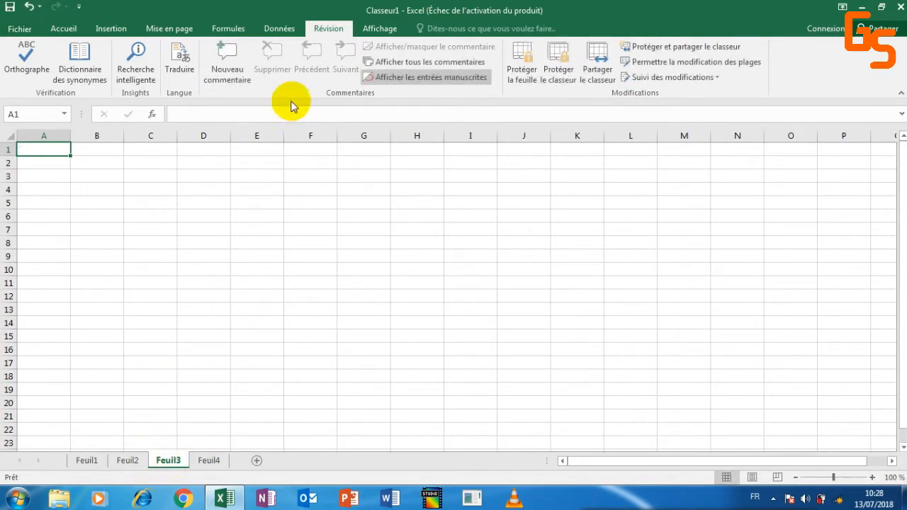
{"action": "left_click", "coordinate": [273, 113]}
{"action": "left_click", "coordinate": [210, 459]}
{"action": "left_click", "coordinate": [236, 117]}
{"action": "type", "text": "d"}
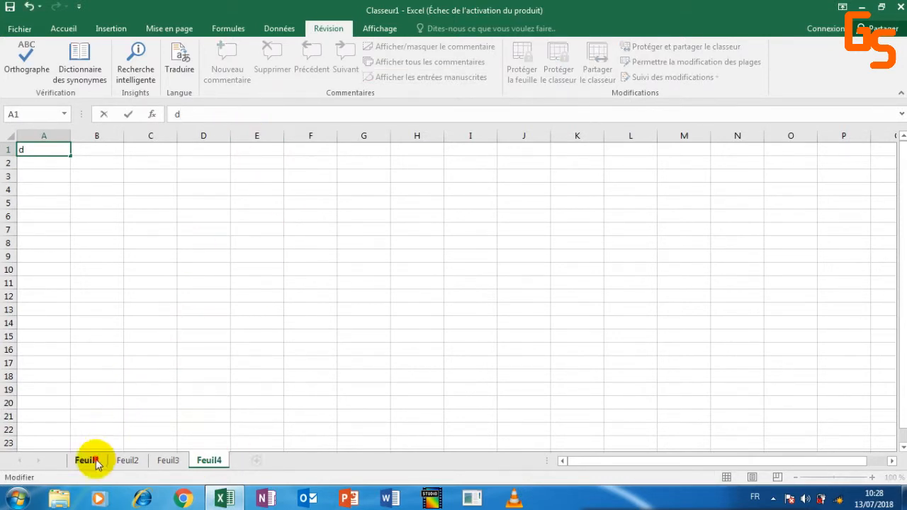
Check the contents of all four worksheets in order, and delete the content of cell A1 on Feuil4
{"action": "left_click", "coordinate": [88, 461]}
{"action": "left_click", "coordinate": [127, 465]}
{"action": "left_click", "coordinate": [157, 464]}
{"action": "left_click", "coordinate": [202, 462]}
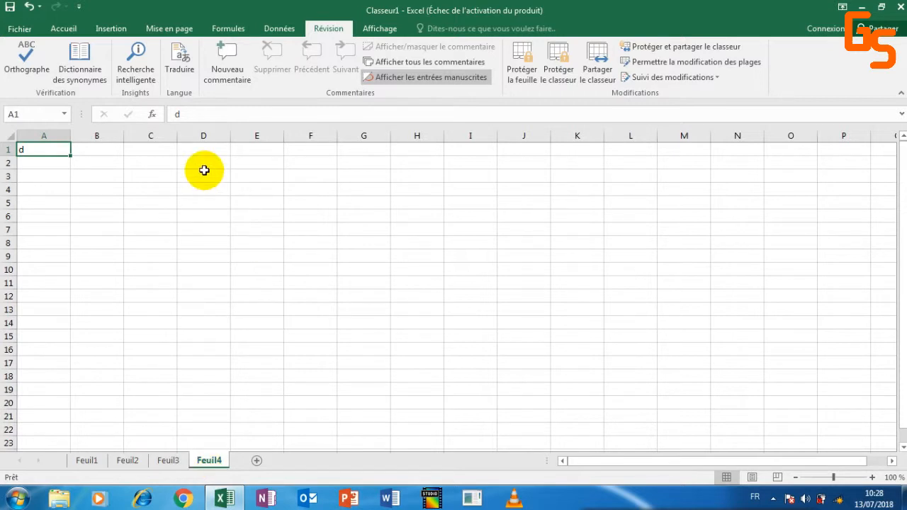
{"action": "left_click", "coordinate": [201, 116]}
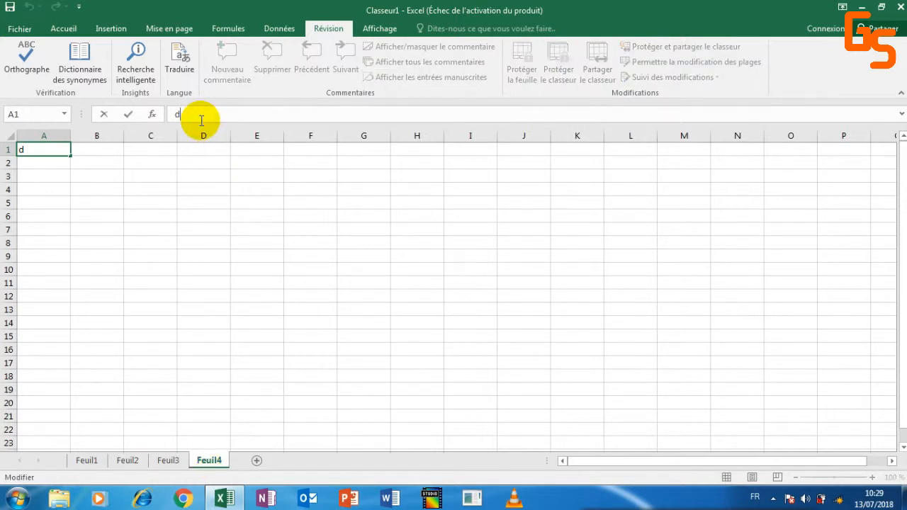
{"action": "key", "text": "BackSpace"}
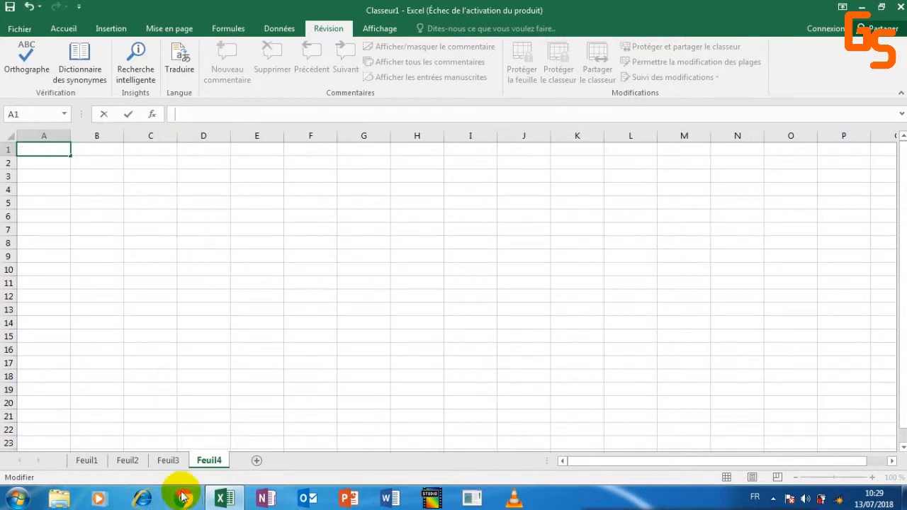
Return to Feuil1 by way of Feuil3 and Feuil2, and clear the content of its cell A1
{"action": "left_click", "coordinate": [168, 461]}
{"action": "left_click", "coordinate": [136, 461]}
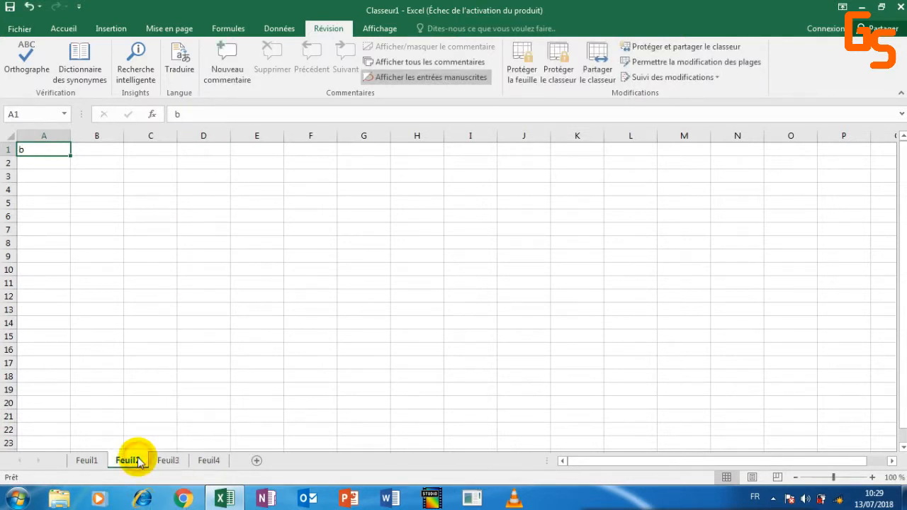
{"action": "left_click", "coordinate": [103, 460]}
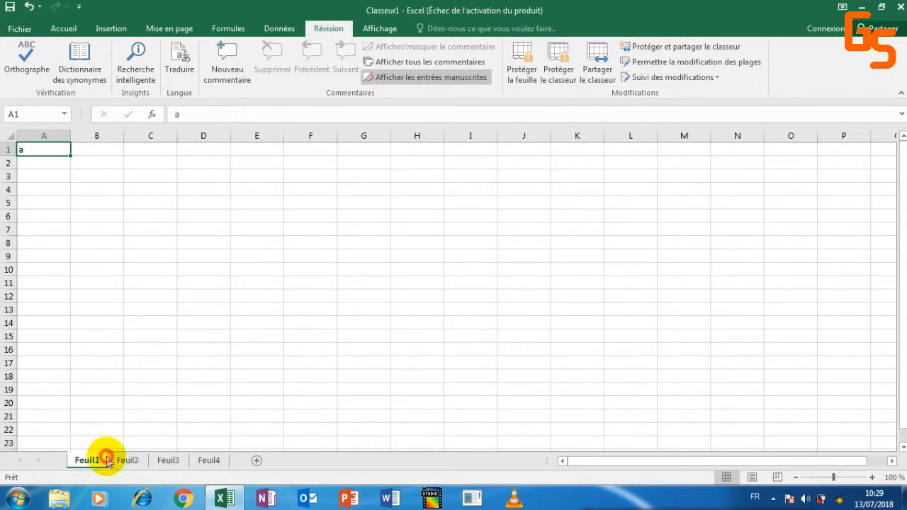
{"action": "left_click", "coordinate": [45, 149]}
{"action": "left_click", "coordinate": [45, 149]}
{"action": "left_click", "coordinate": [44, 149]}
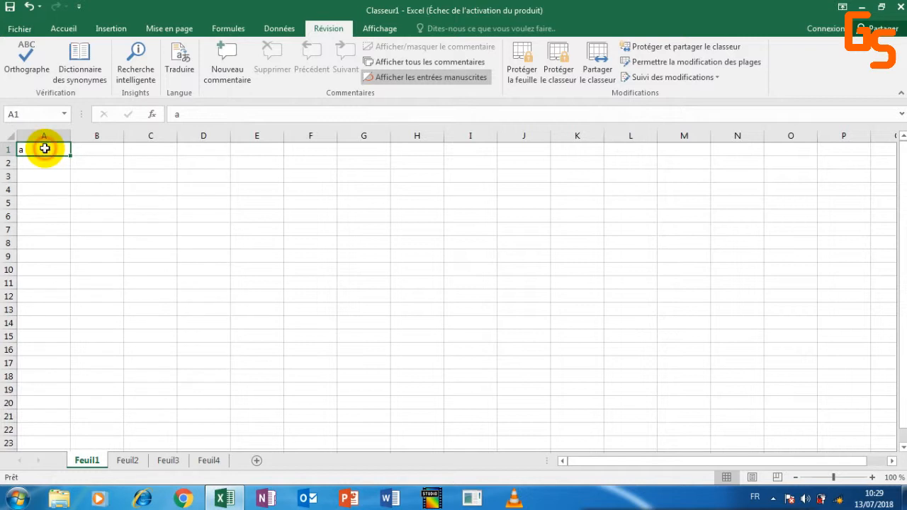
{"action": "left_click", "coordinate": [96, 164]}
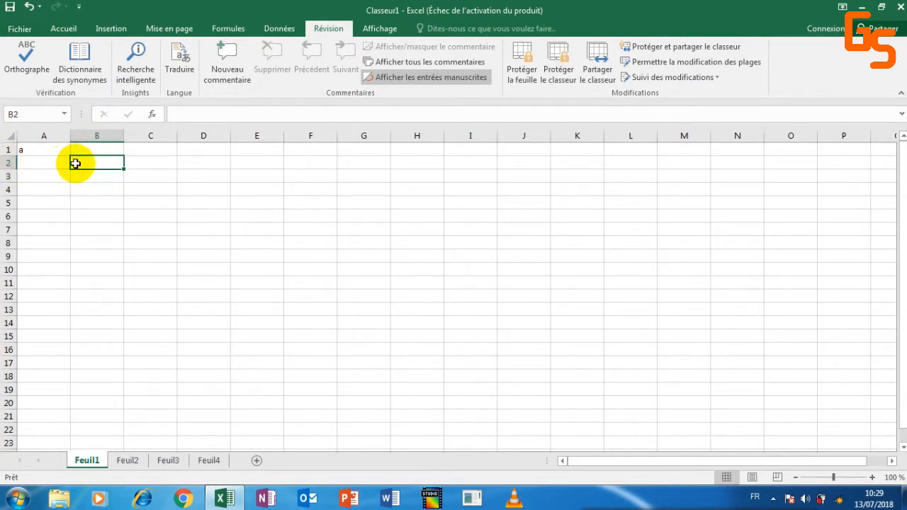
{"action": "left_click", "coordinate": [49, 148]}
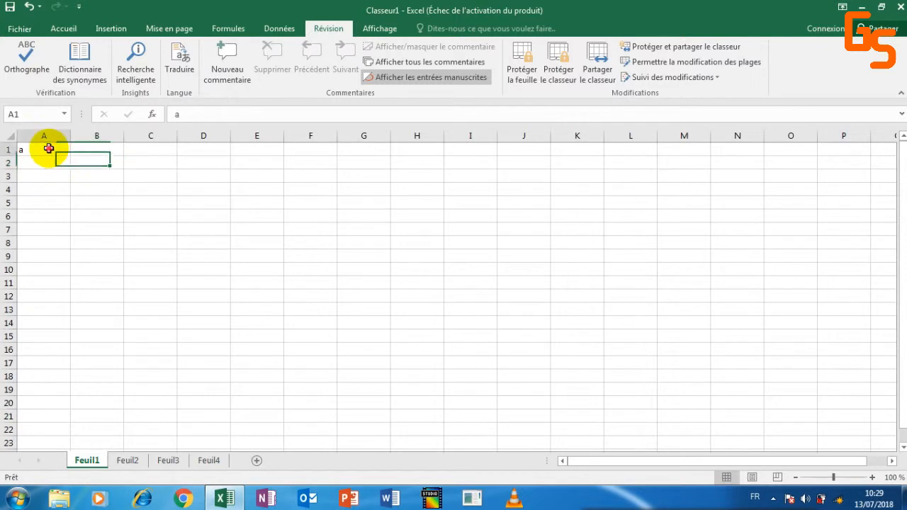
{"action": "left_click", "coordinate": [249, 108]}
{"action": "key", "text": "BackSpace"}
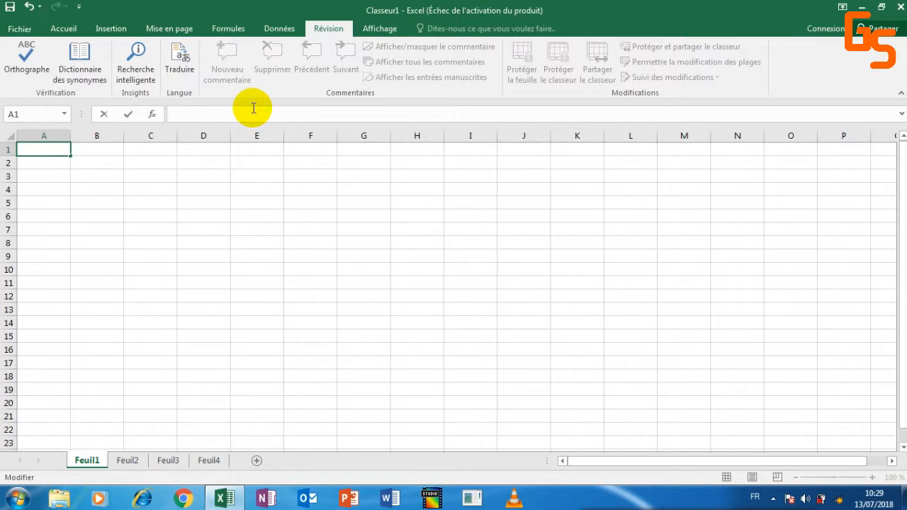
{"action": "left_click", "coordinate": [53, 164]}
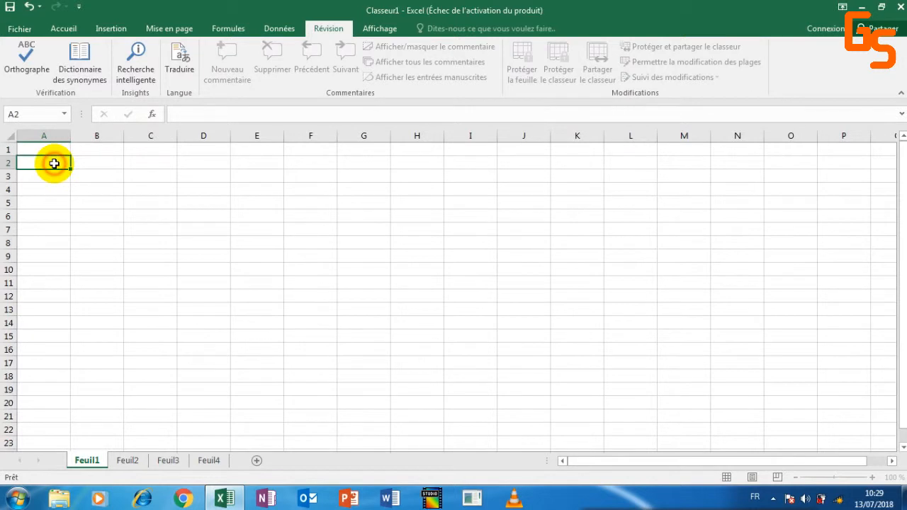
Examine how cells are addressed by selecting A3, A4, A1 and C3 in turn, and return to A1
{"action": "left_click", "coordinate": [40, 177]}
{"action": "left_click", "coordinate": [38, 191]}
{"action": "left_click", "coordinate": [36, 150]}
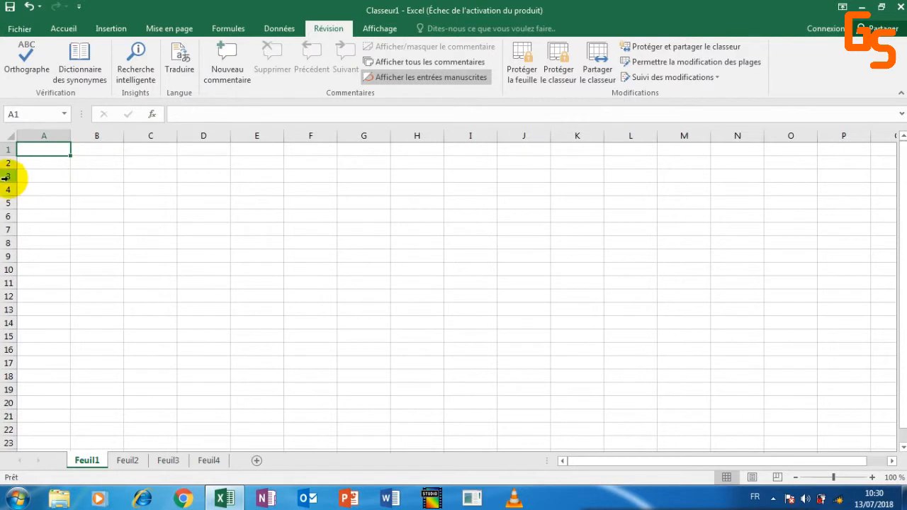
{"action": "left_click", "coordinate": [149, 178]}
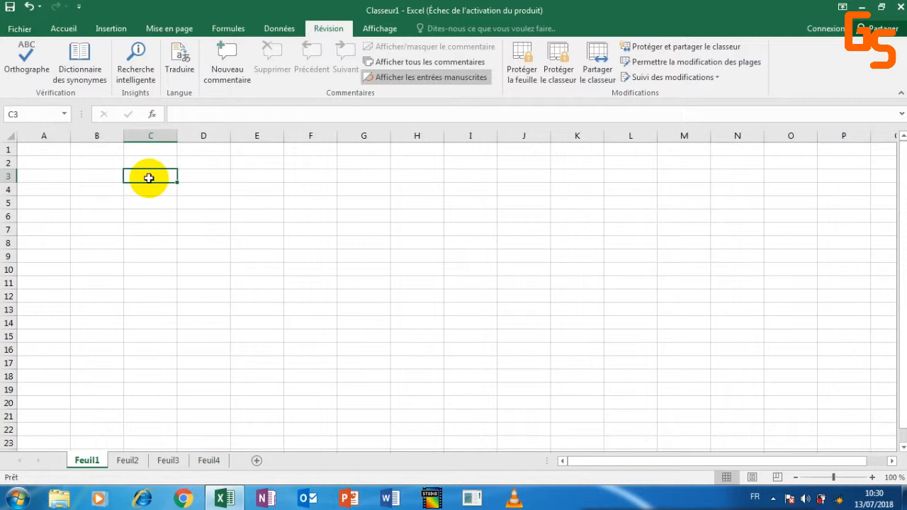
{"action": "left_click", "coordinate": [59, 152]}
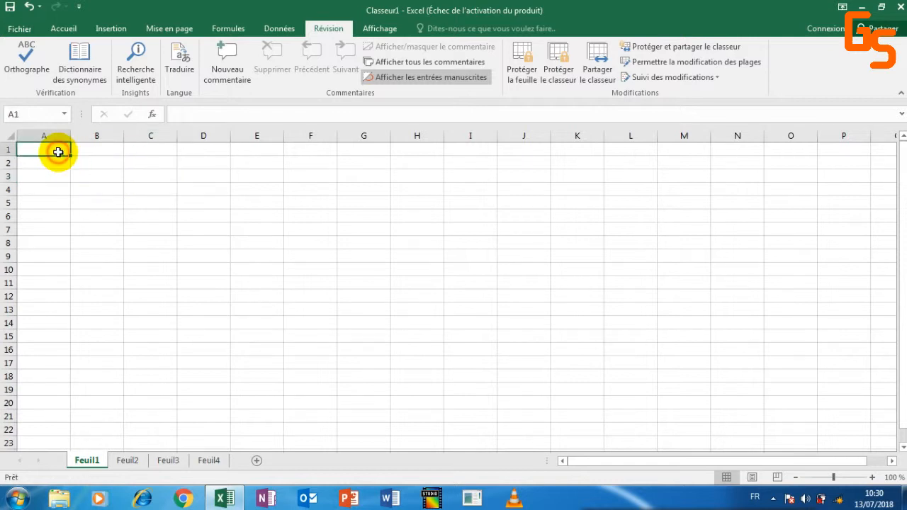
Enter "O" in cell A1 of Feuil1 and fill it down to A10
{"action": "left_click", "coordinate": [209, 107]}
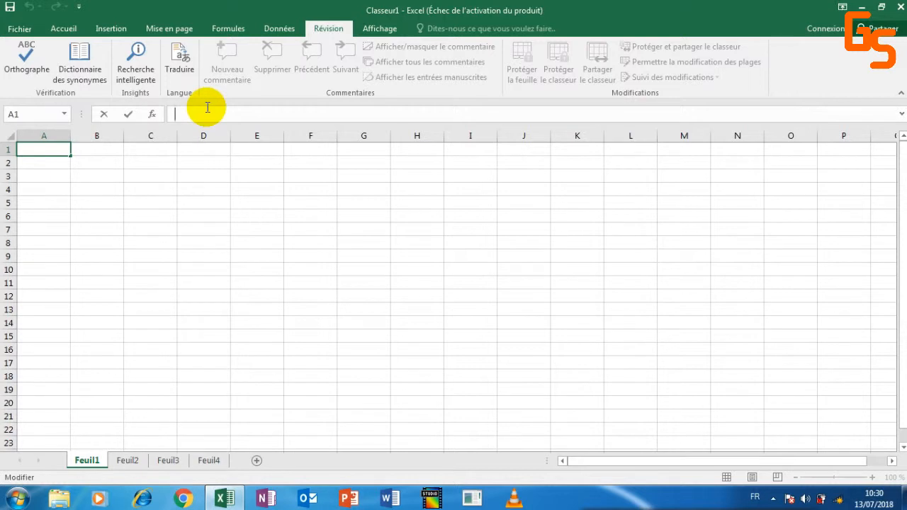
{"action": "type", "text": "O"}
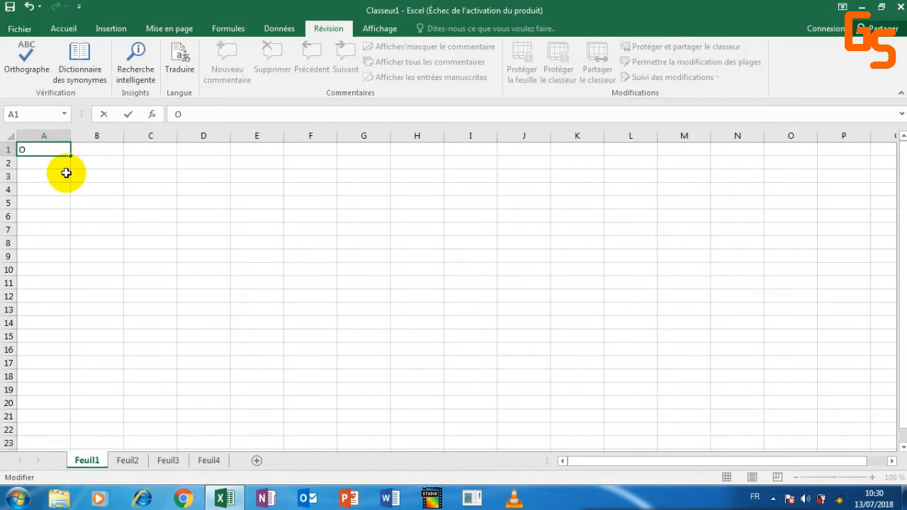
{"action": "key", "text": "Return"}
{"action": "left_click", "coordinate": [49, 151]}
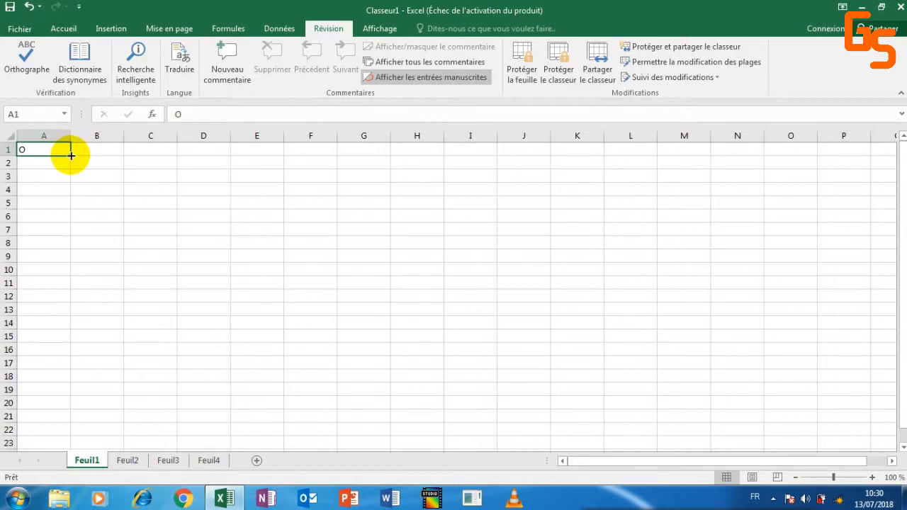
{"action": "left_click", "coordinate": [70, 155]}
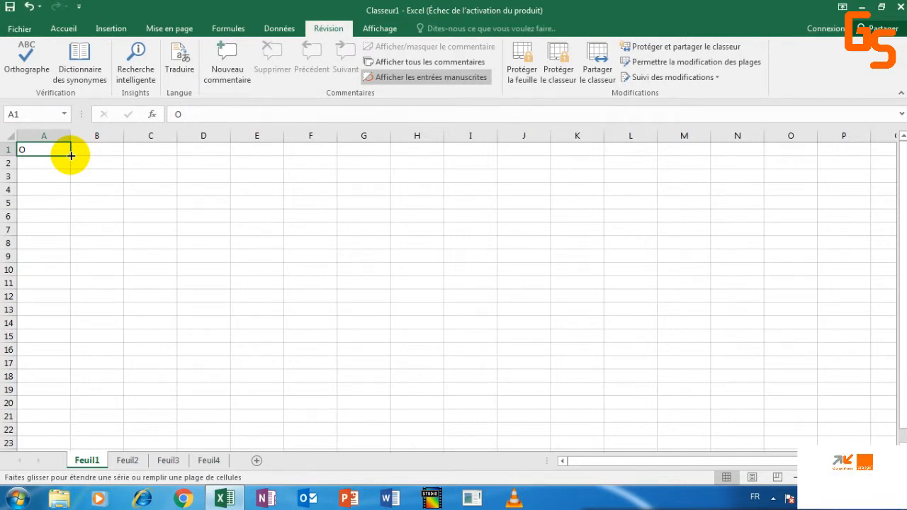
{"action": "left_click_drag", "start_coordinate": [70, 155], "coordinate": [64, 270]}
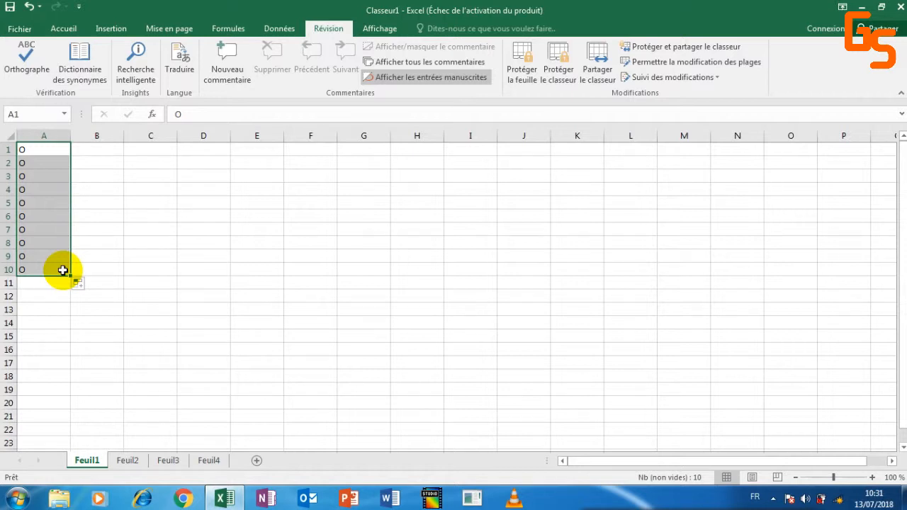
Enter "admis" in cell B1 and fill it down to B10
{"action": "left_click", "coordinate": [94, 151]}
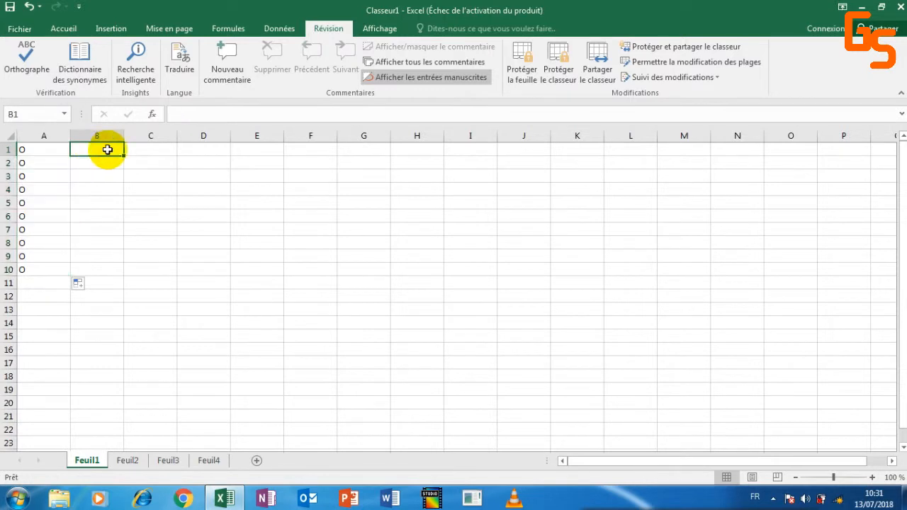
{"action": "left_click", "coordinate": [228, 109]}
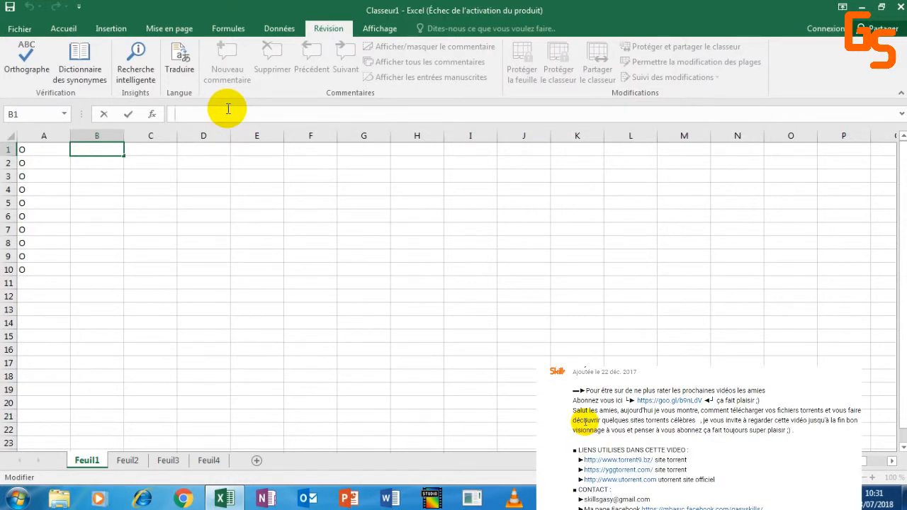
{"action": "type", "text": "admis"}
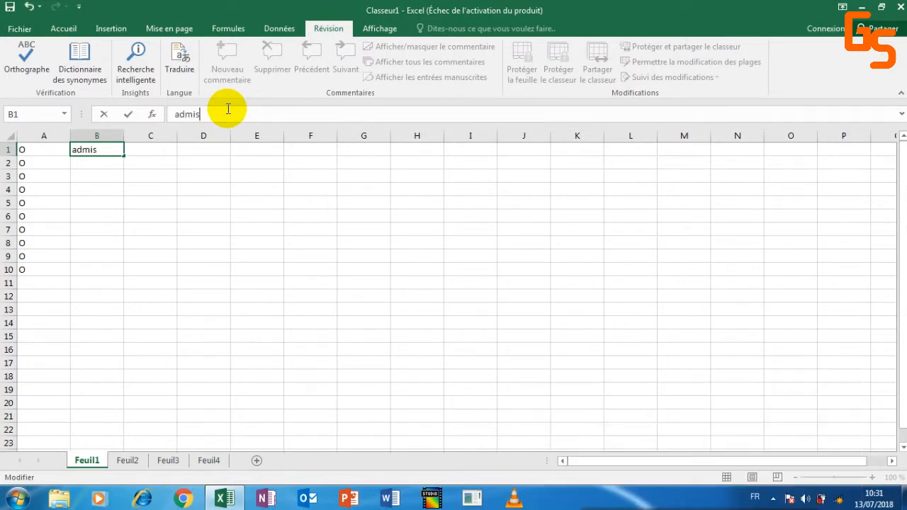
{"action": "left_click", "coordinate": [96, 163]}
{"action": "left_click", "coordinate": [96, 177]}
{"action": "left_click", "coordinate": [96, 187]}
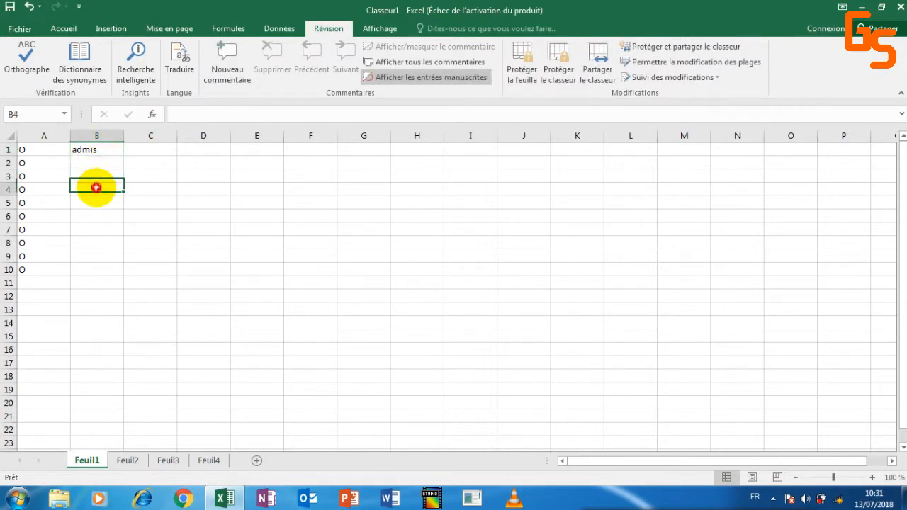
{"action": "left_click", "coordinate": [108, 149]}
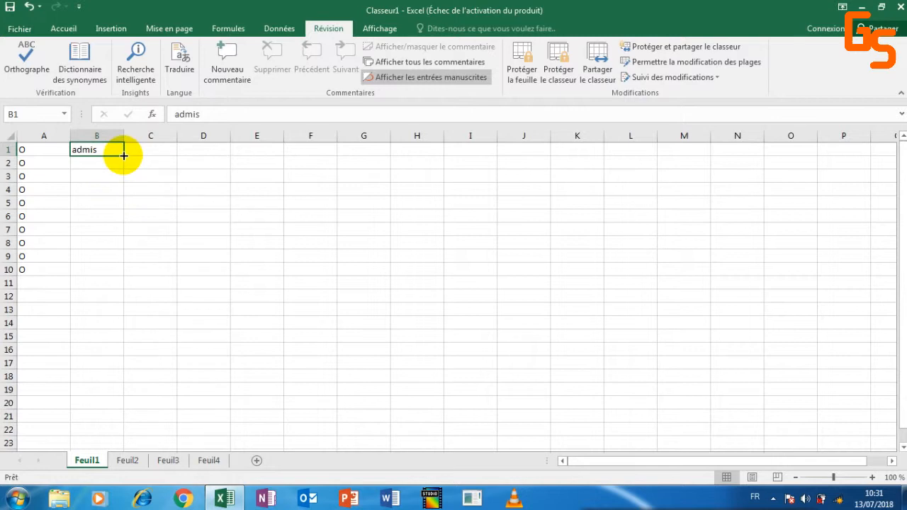
{"action": "left_click", "coordinate": [123, 155]}
{"action": "left_click_drag", "start_coordinate": [124, 156], "coordinate": [105, 270]}
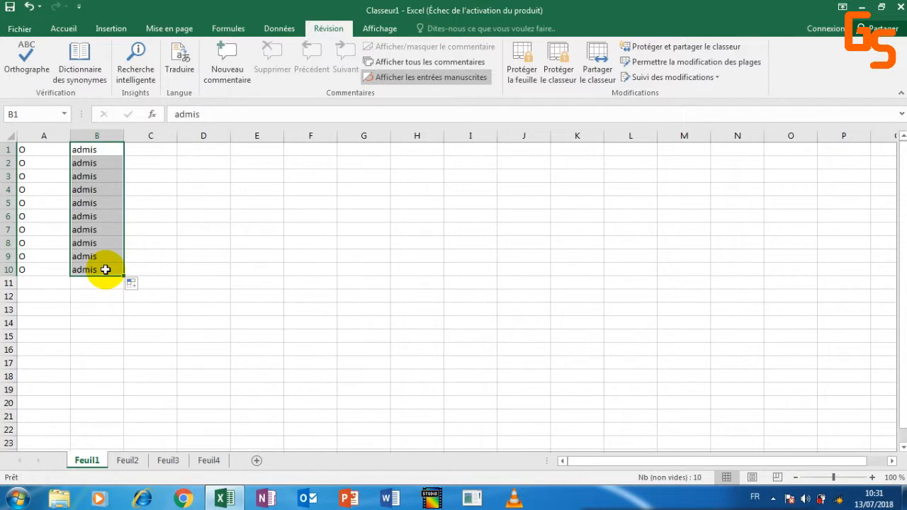
Enter 9 in cell C1 and fill it down to C10
{"action": "left_click", "coordinate": [34, 150]}
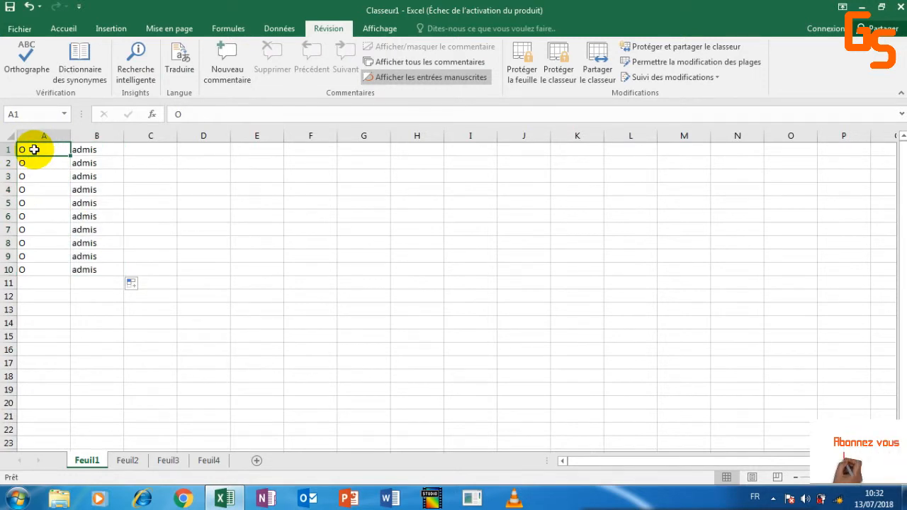
{"action": "left_click", "coordinate": [151, 149]}
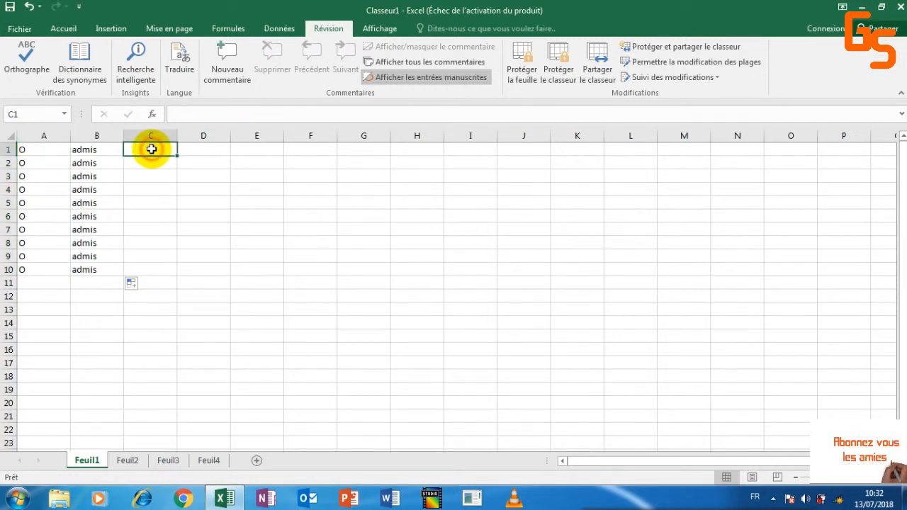
{"action": "left_click", "coordinate": [183, 116]}
{"action": "type", "text": "9"}
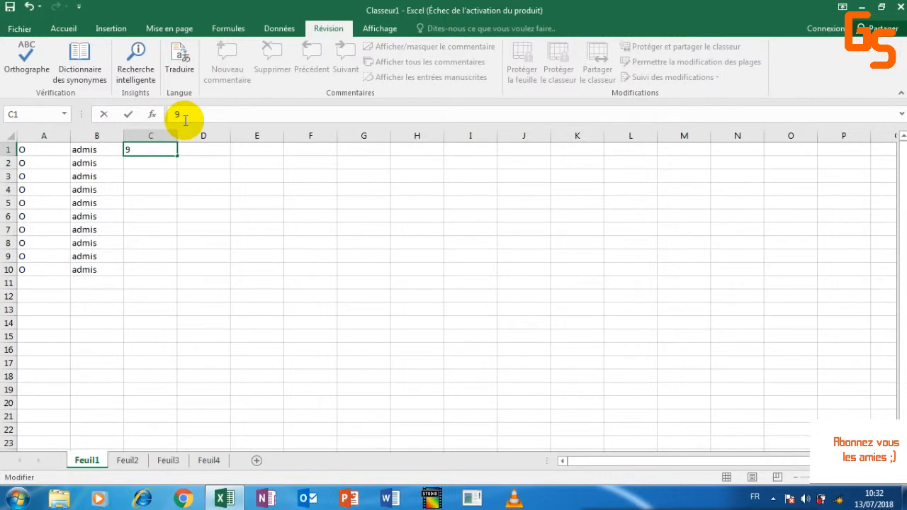
{"action": "left_click", "coordinate": [155, 162]}
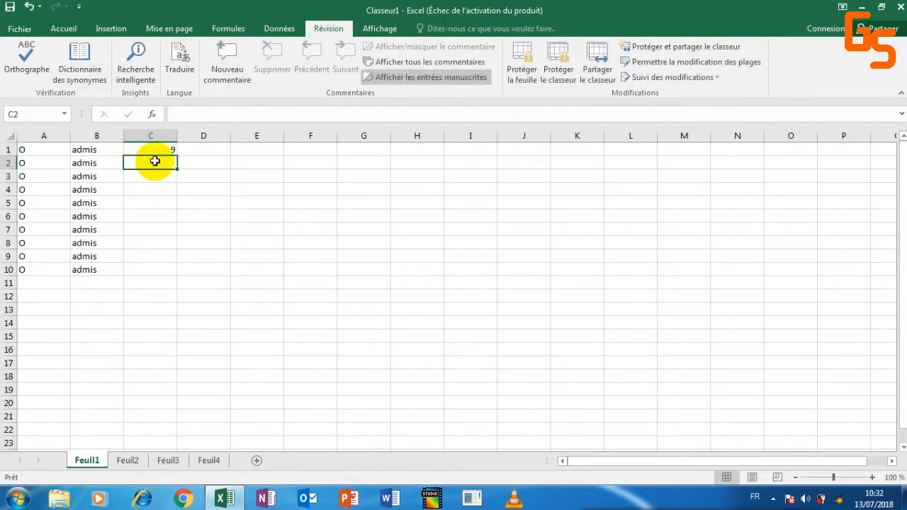
{"action": "left_click", "coordinate": [157, 149]}
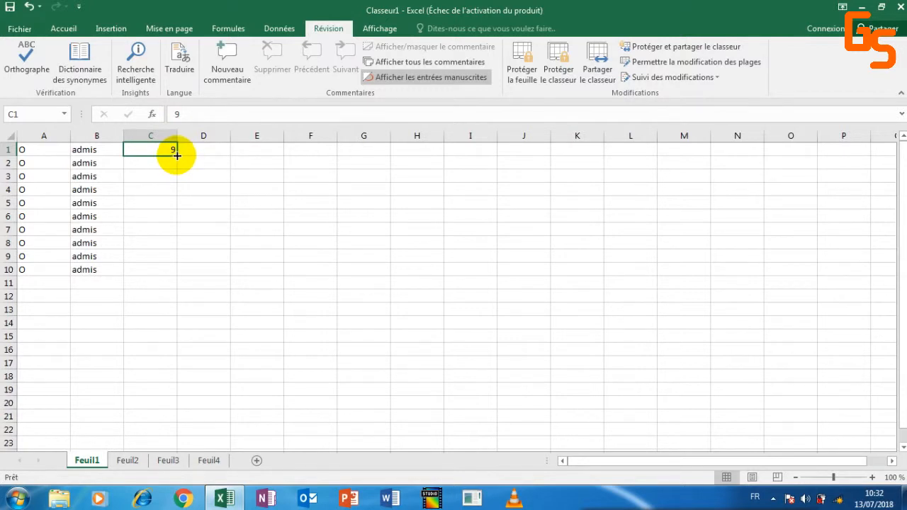
{"action": "left_click_drag", "start_coordinate": [177, 155], "coordinate": [171, 269]}
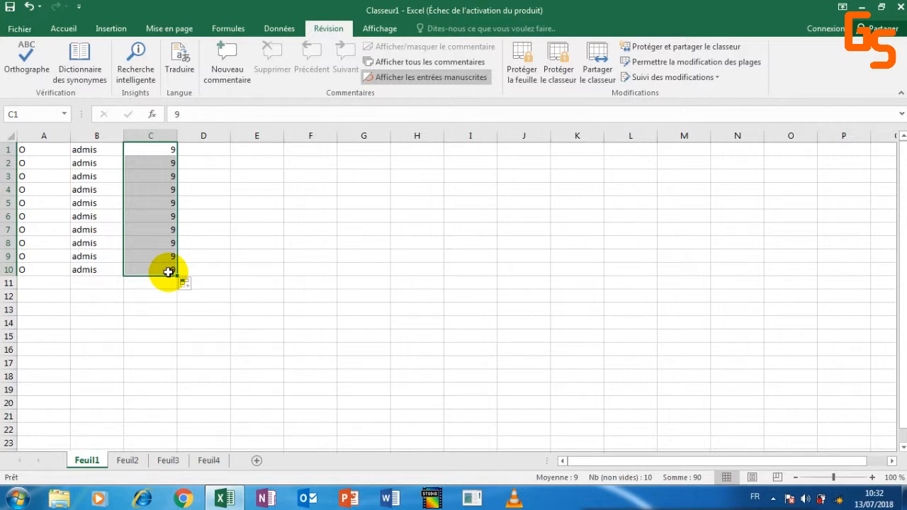
{"action": "left_click", "coordinate": [207, 115]}
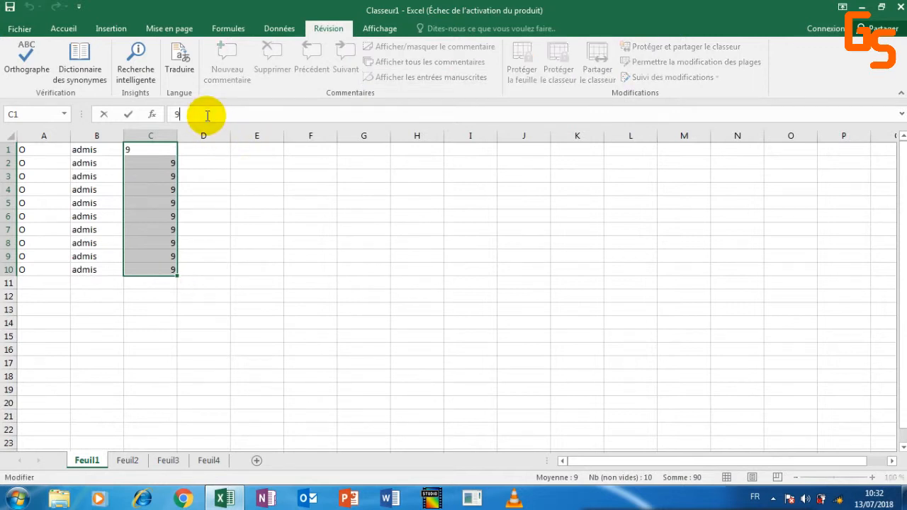
{"action": "key", "text": "BackSpace"}
{"action": "type", "text": "a"}
{"action": "key", "text": "BackSpace"}
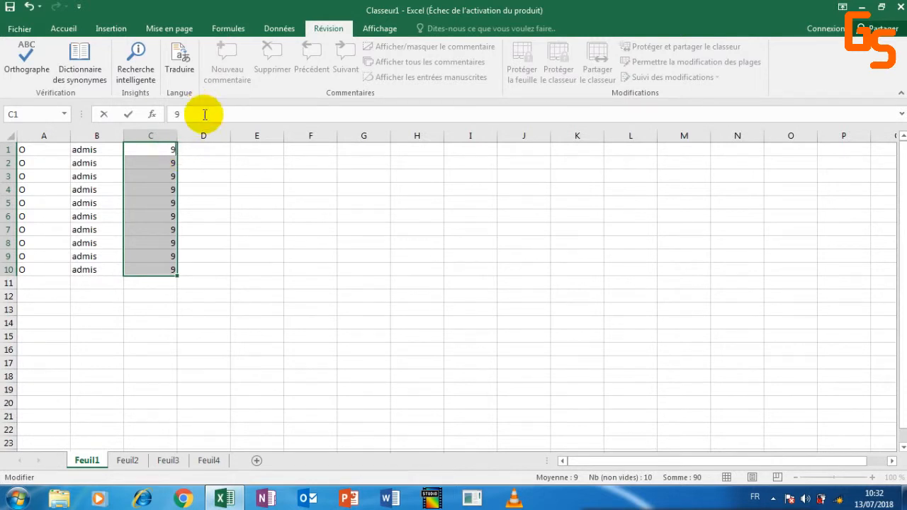
{"action": "key", "text": "Escape"}
Enter a lowercase "a" in cell D1 and an uppercase "A" in cell E1
{"action": "left_click", "coordinate": [200, 149]}
{"action": "type", "text": "a"}
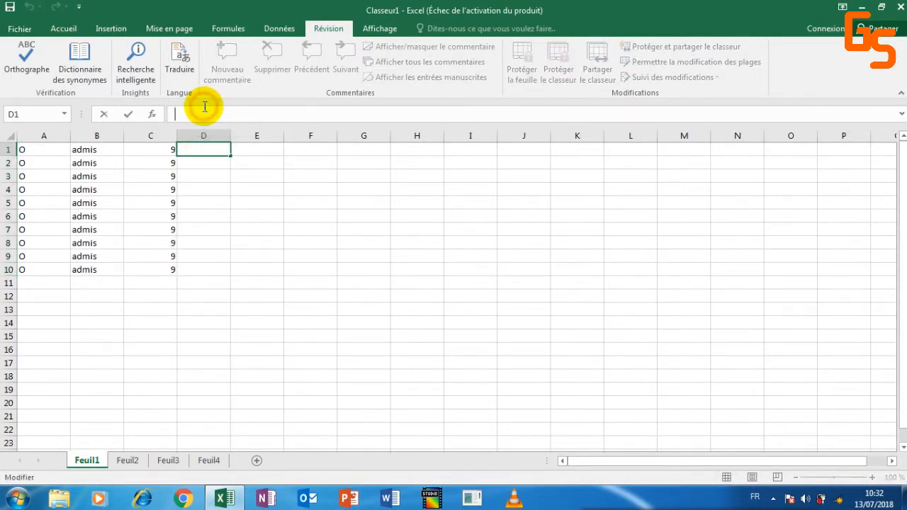
{"action": "left_click", "coordinate": [280, 171]}
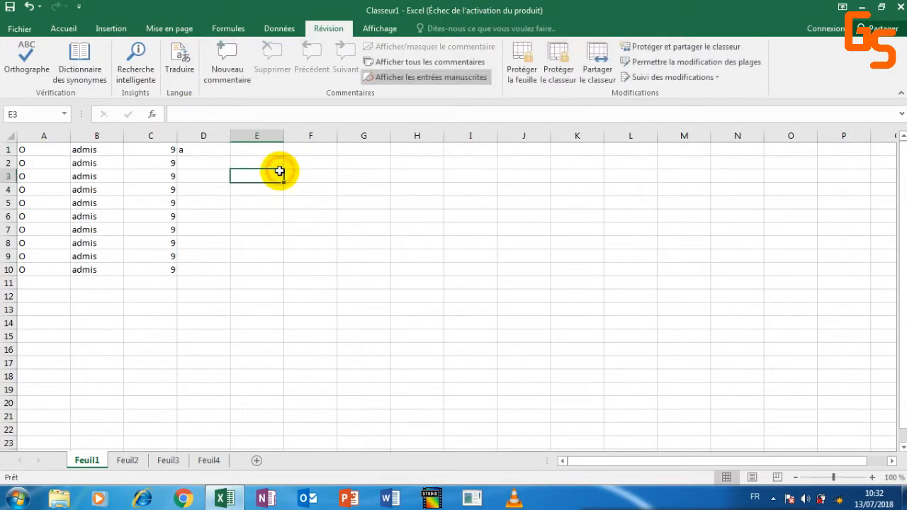
{"action": "left_click", "coordinate": [210, 150]}
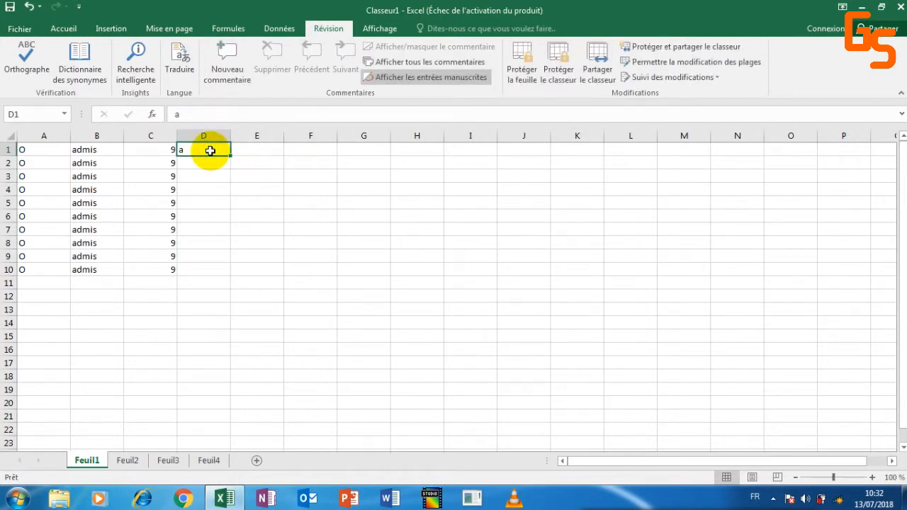
{"action": "left_click", "coordinate": [261, 147]}
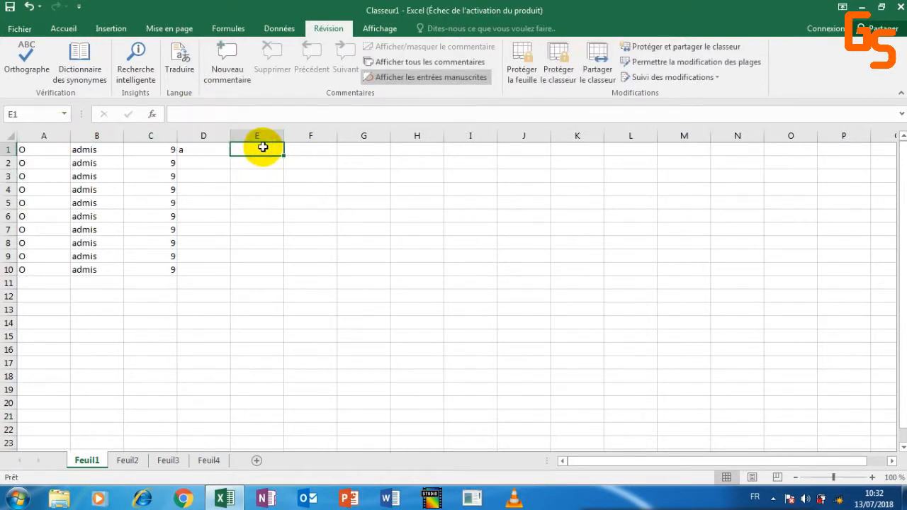
{"action": "type", "text": "A"}
{"action": "key", "text": "Return"}
{"action": "left_click", "coordinate": [207, 151]}
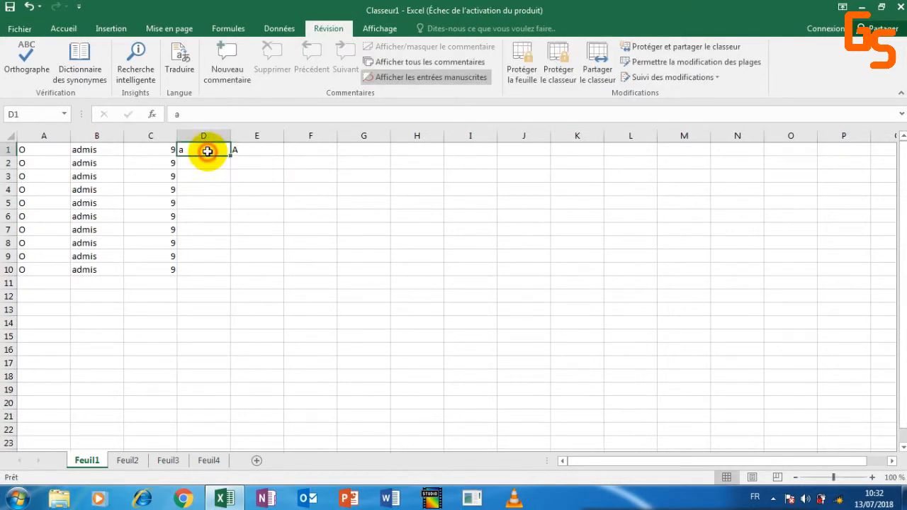
{"action": "left_click", "coordinate": [44, 149]}
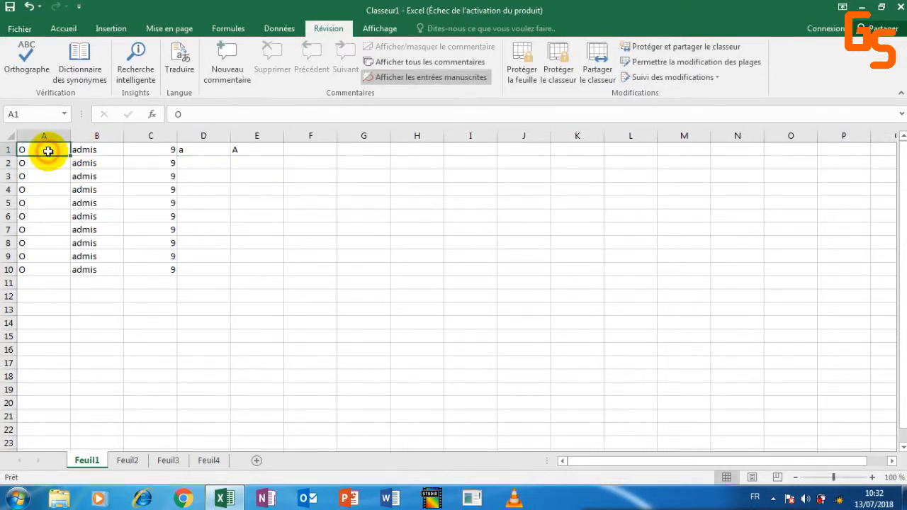
{"action": "left_click", "coordinate": [190, 151]}
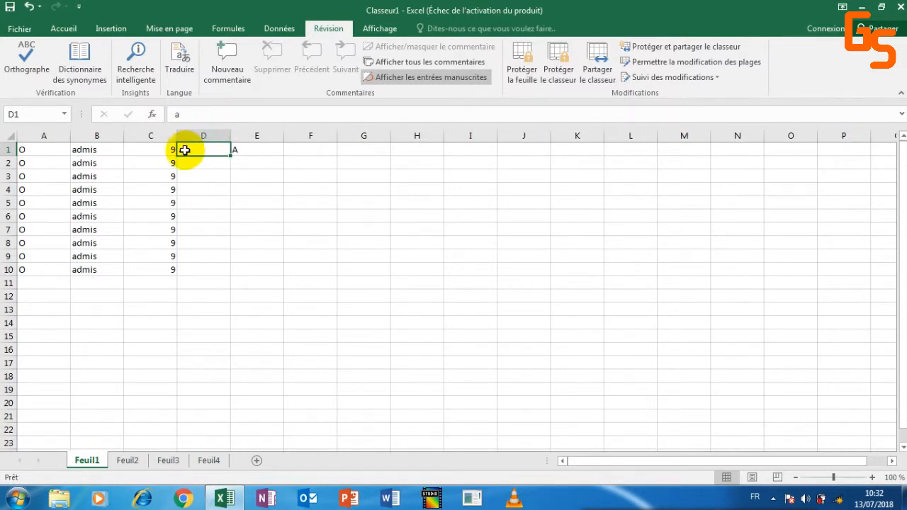
{"action": "left_click", "coordinate": [154, 150]}
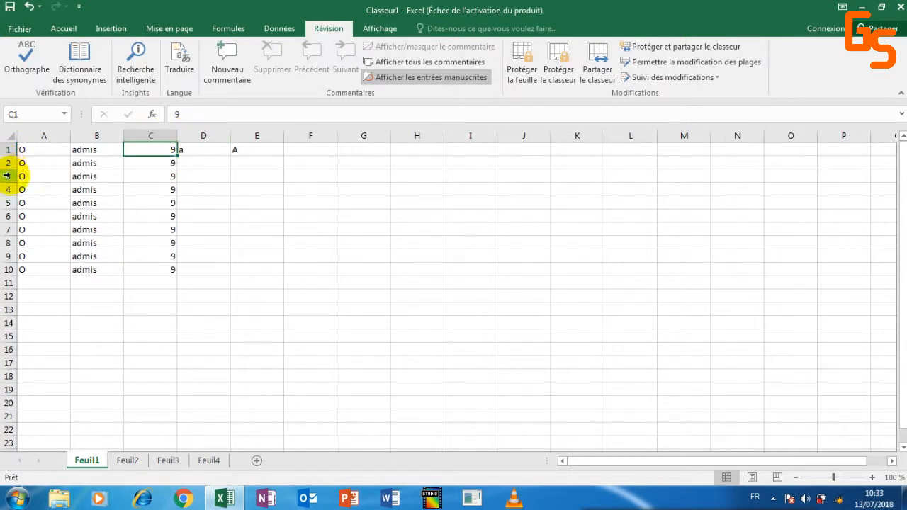
{"action": "left_click", "coordinate": [211, 150]}
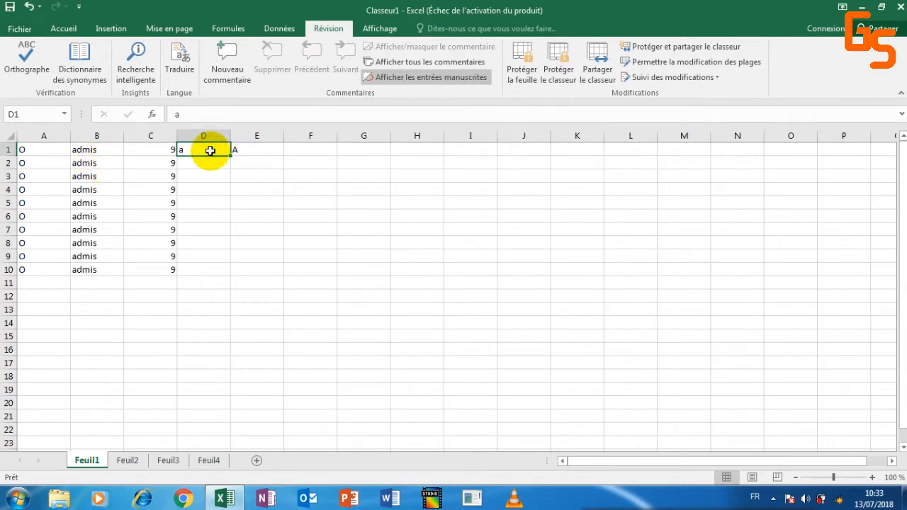
Fill the "A" of cell E1 down to E10
{"action": "left_click", "coordinate": [259, 147]}
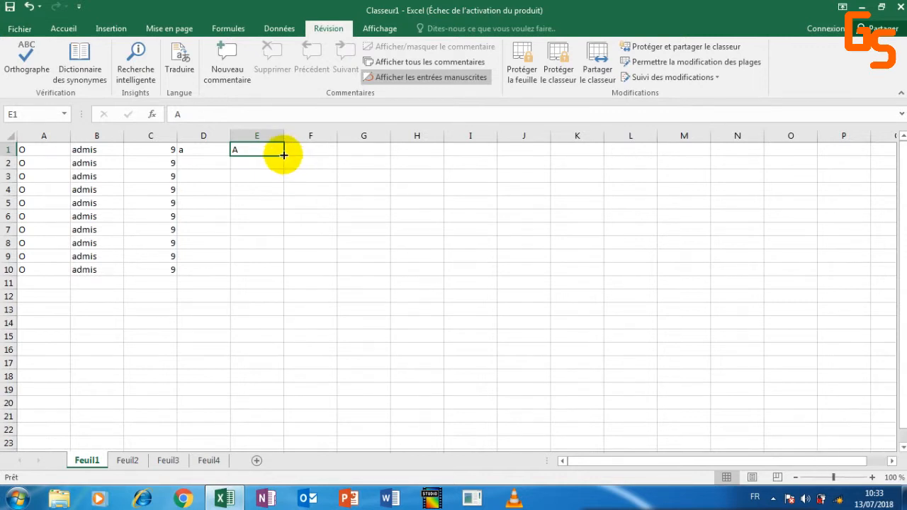
{"action": "left_click_drag", "start_coordinate": [283, 154], "coordinate": [276, 274]}
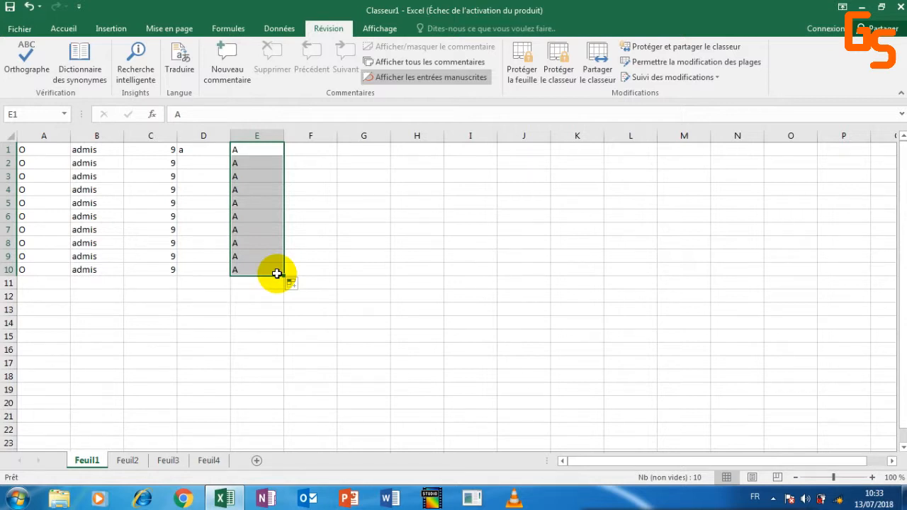
Enter "z1" in cell F1 and extend it as a series down to F10
{"action": "left_click", "coordinate": [313, 149]}
{"action": "left_click", "coordinate": [290, 116]}
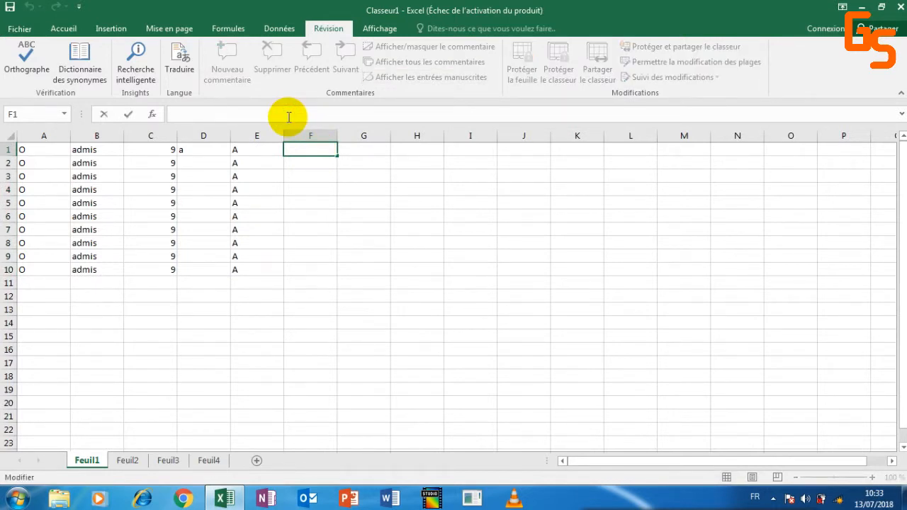
{"action": "type", "text": "z3"}
{"action": "type", "text": "&"}
{"action": "key", "text": "BackSpace"}
{"action": "type", "text": "1"}
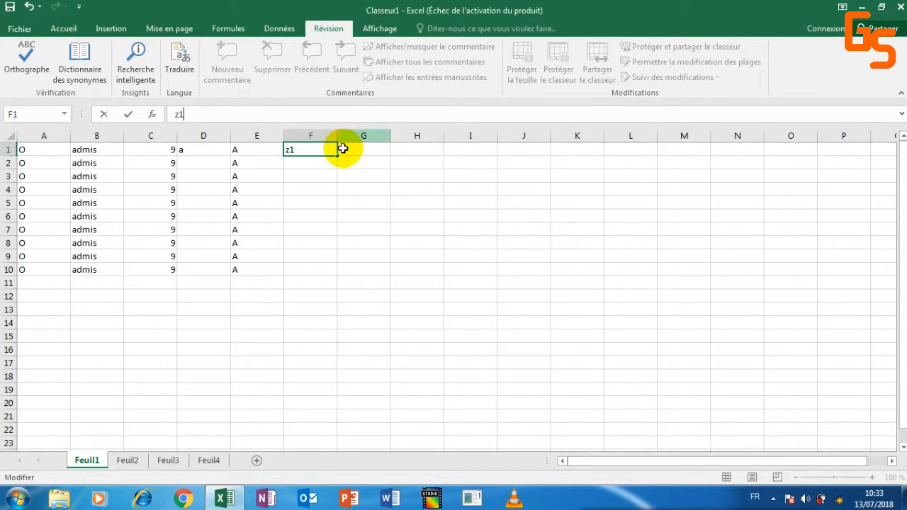
{"action": "left_click_drag", "start_coordinate": [336, 155], "coordinate": [330, 277]}
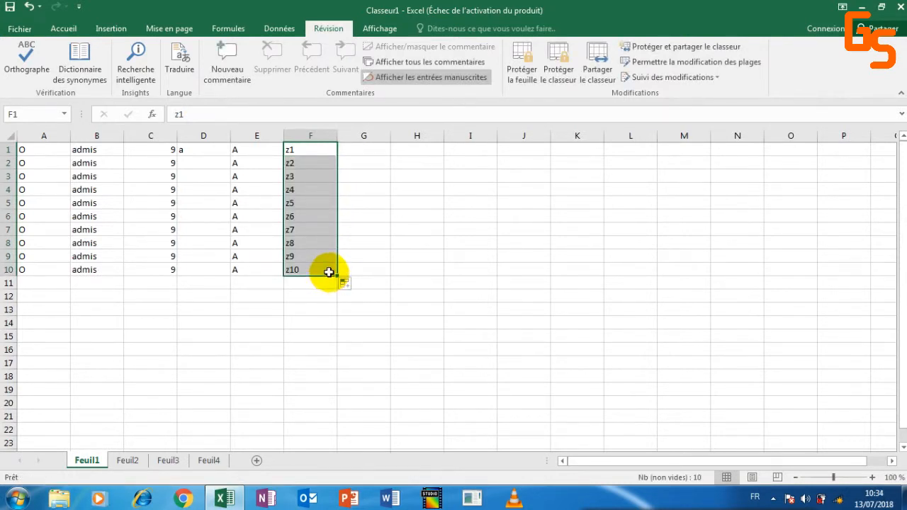
{"action": "left_click", "coordinate": [301, 152]}
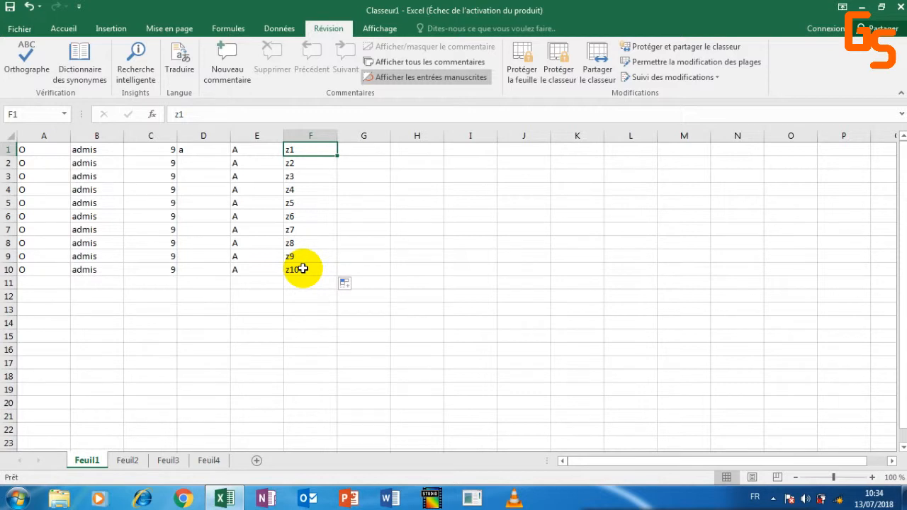
Enter "lundi" in cell G1 and extend it as a weekday series down to G10
{"action": "left_click", "coordinate": [366, 147]}
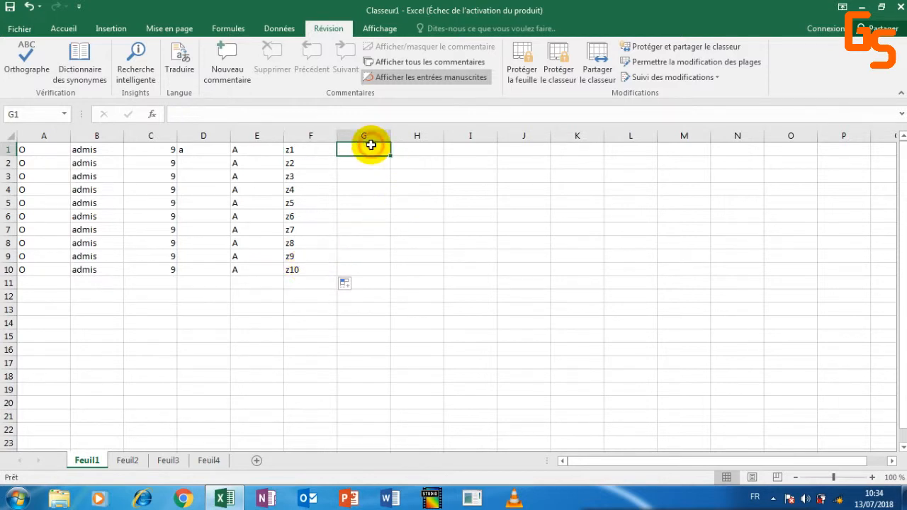
{"action": "left_click", "coordinate": [336, 111]}
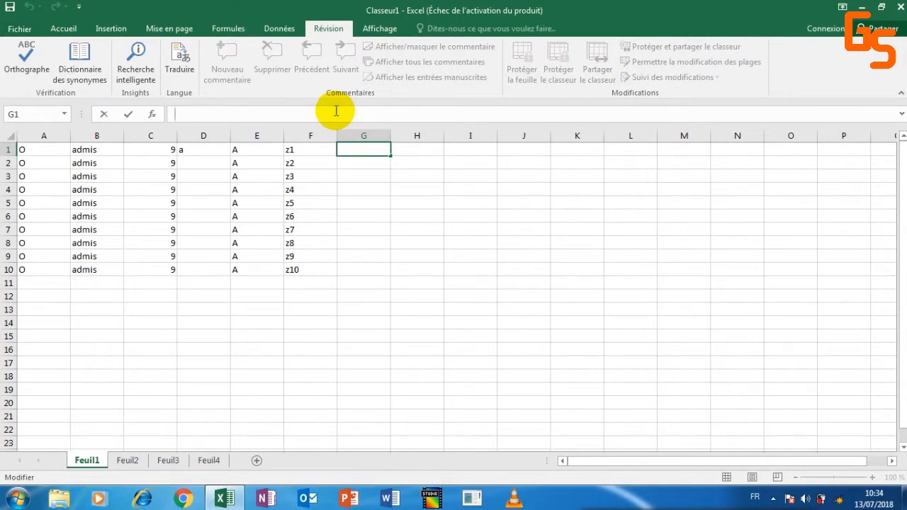
{"action": "type", "text": "lundi"}
{"action": "key", "text": "ctrl+Return"}
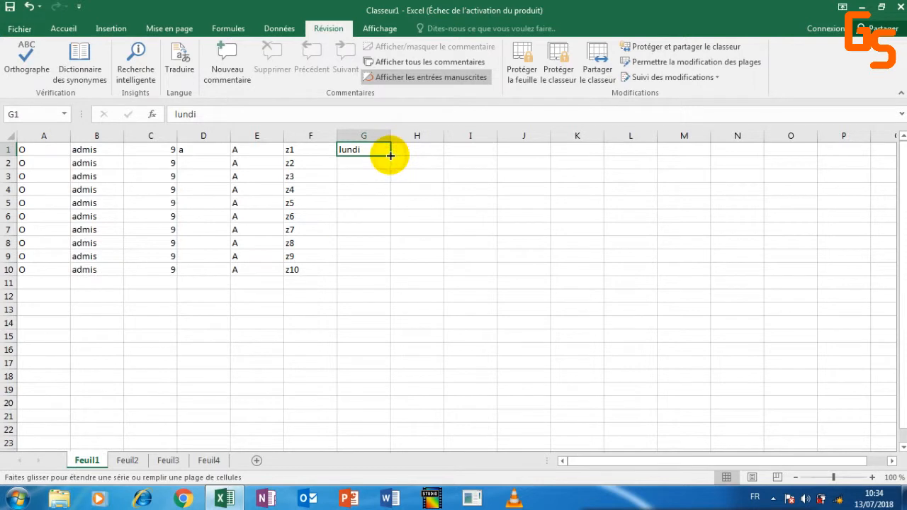
{"action": "left_click_drag", "start_coordinate": [390, 155], "coordinate": [383, 270]}
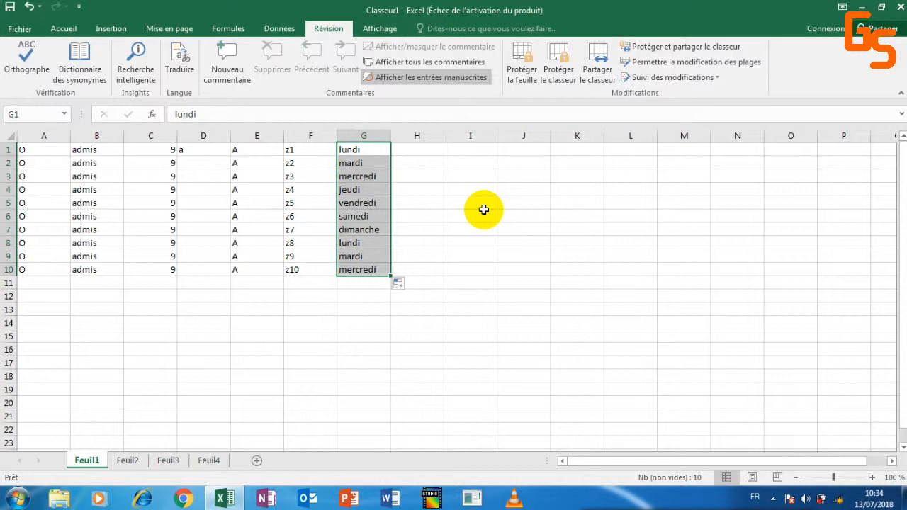
{"action": "left_click", "coordinate": [352, 151]}
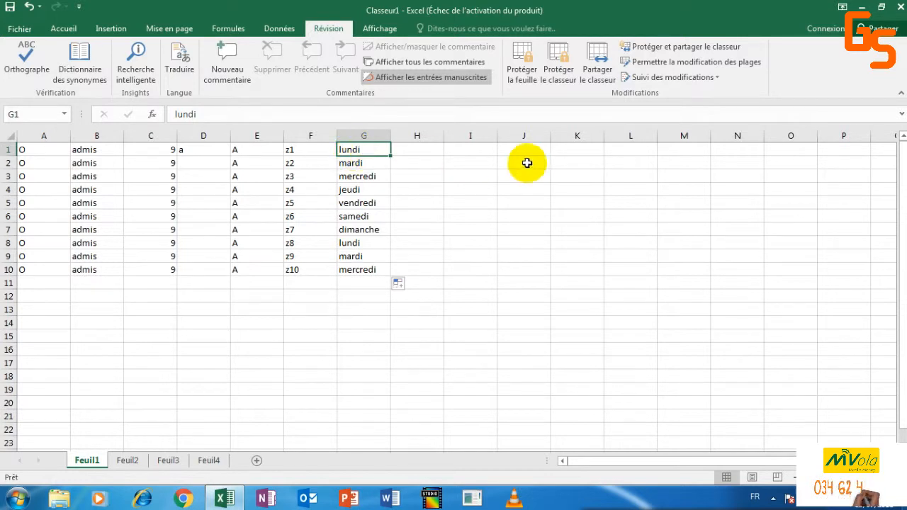
Enter "Monday" in cell H1 and fill it down to H10
{"action": "left_click", "coordinate": [417, 149]}
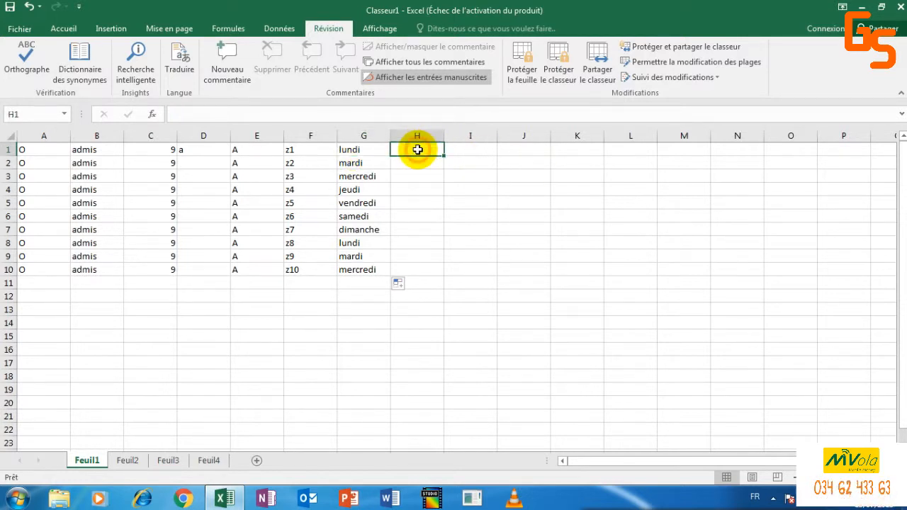
{"action": "left_click", "coordinate": [390, 116]}
{"action": "type", "text": "Monday"}
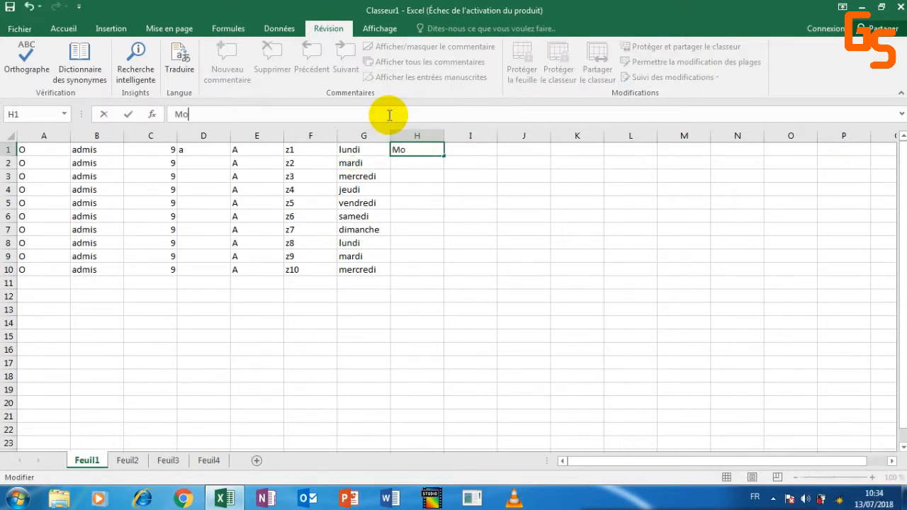
{"action": "left_click_drag", "start_coordinate": [445, 156], "coordinate": [439, 279]}
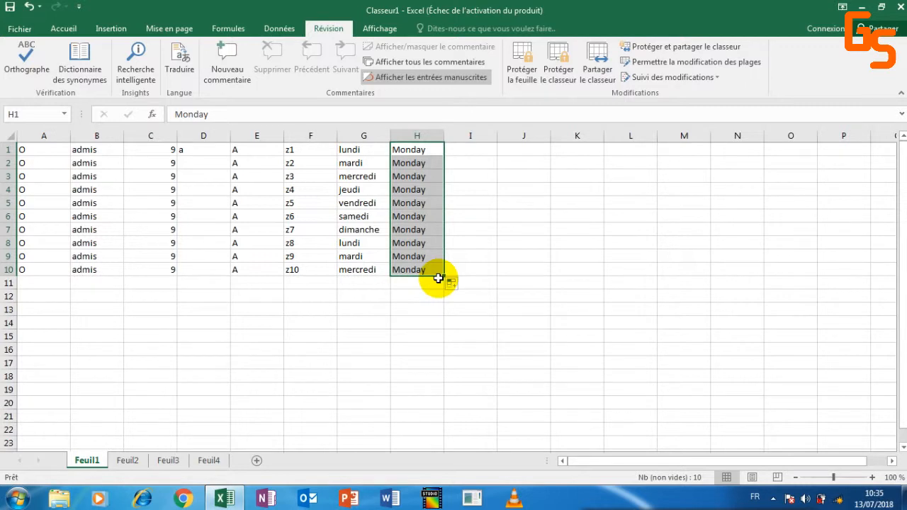
Enter "z1" in cell I1 and extend it as a series down to I10
{"action": "left_click", "coordinate": [455, 149]}
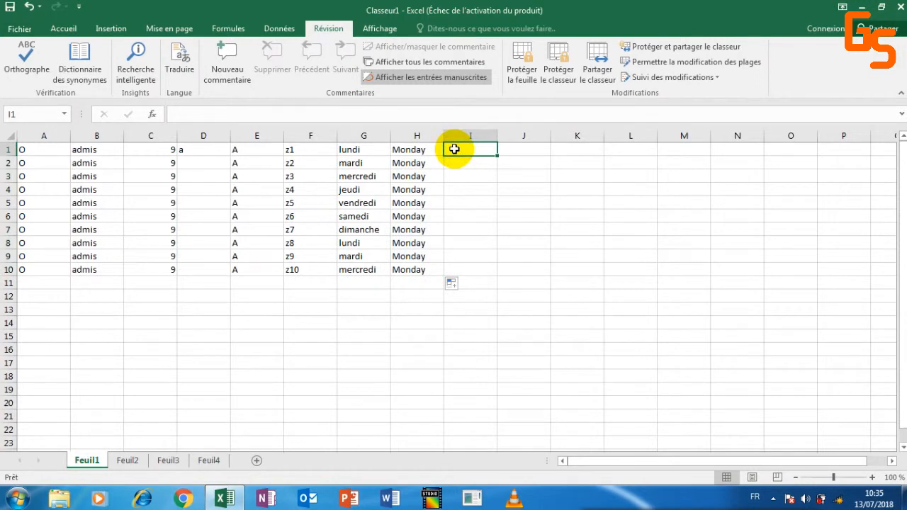
{"action": "left_click", "coordinate": [308, 152]}
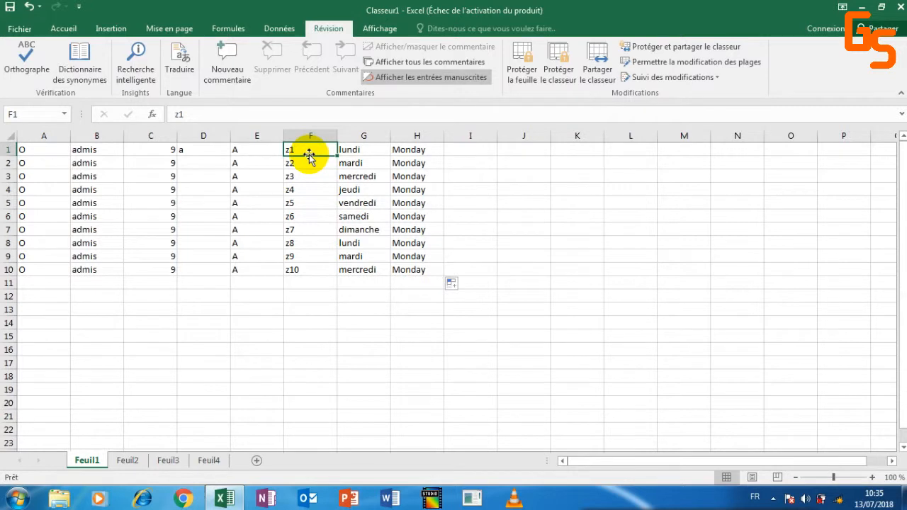
{"action": "left_click", "coordinate": [480, 150]}
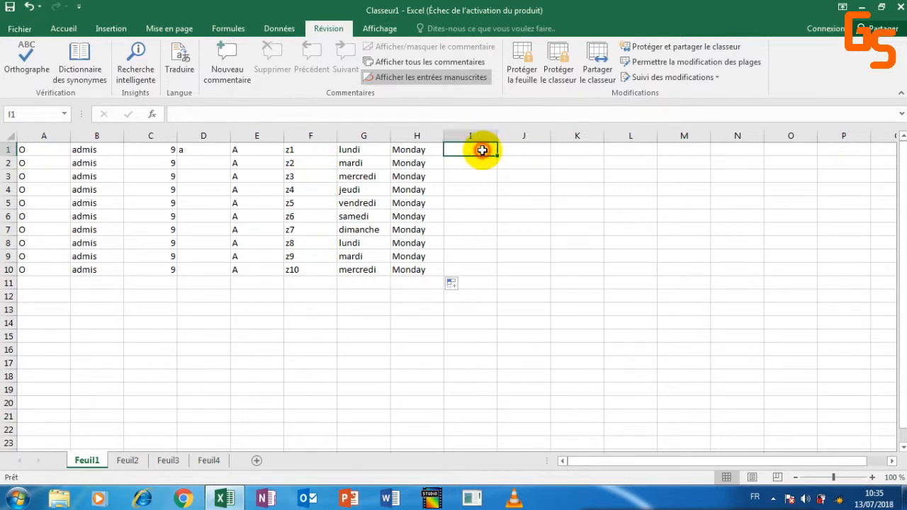
{"action": "type", "text": "z"}
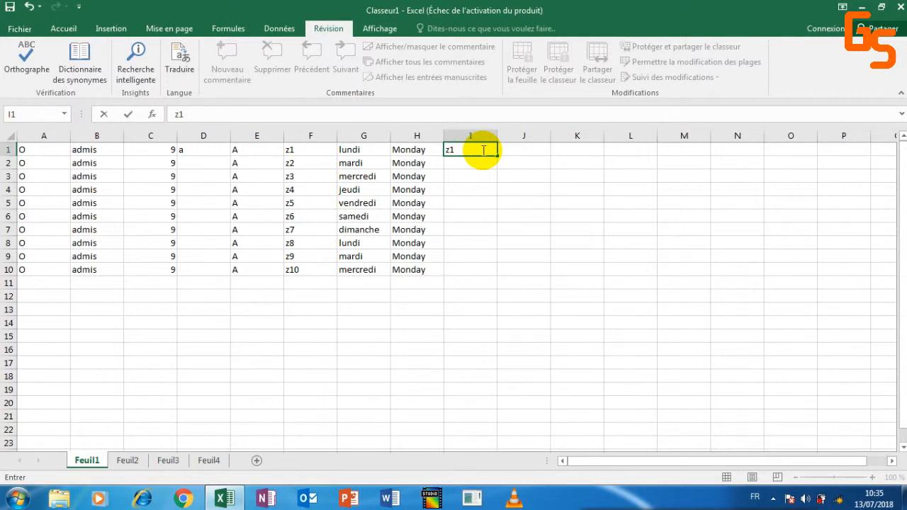
{"action": "type", "text": "1"}
{"action": "left_click_drag", "start_coordinate": [497, 155], "coordinate": [486, 276]}
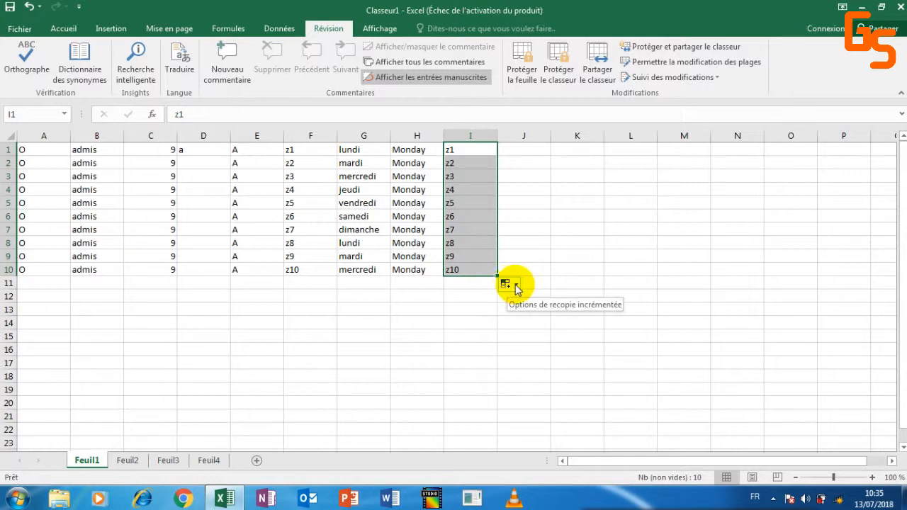
Switch the fill of I1:I10 to "Copier les cellules" so every cell repeats "z1", and review the fill options
{"action": "left_click", "coordinate": [517, 285]}
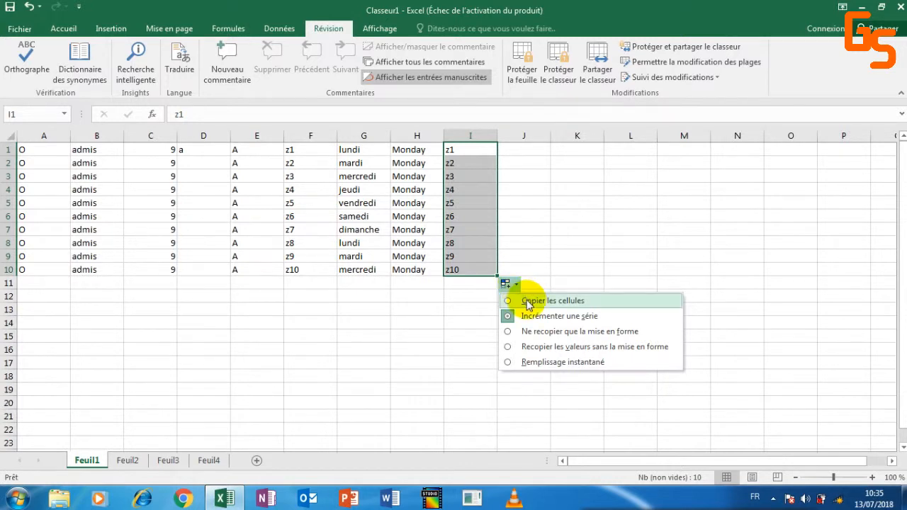
{"action": "left_click", "coordinate": [524, 300]}
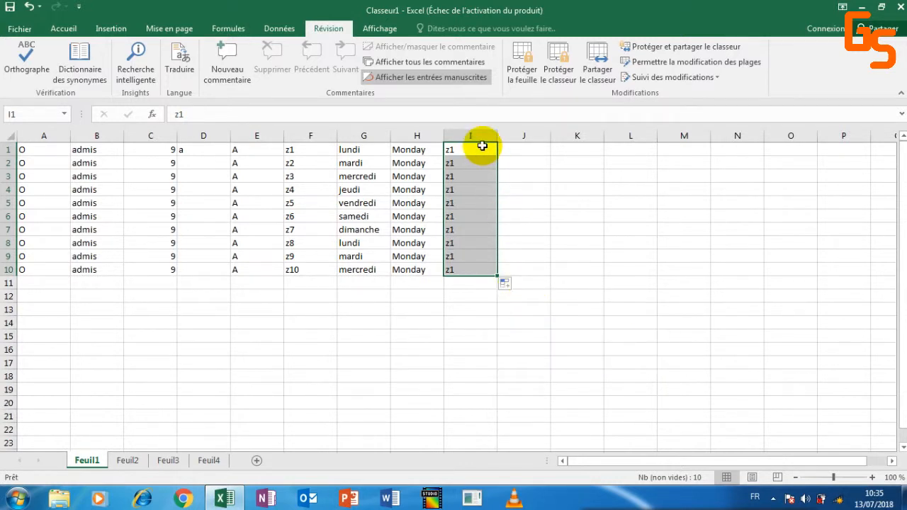
{"action": "left_click", "coordinate": [504, 284]}
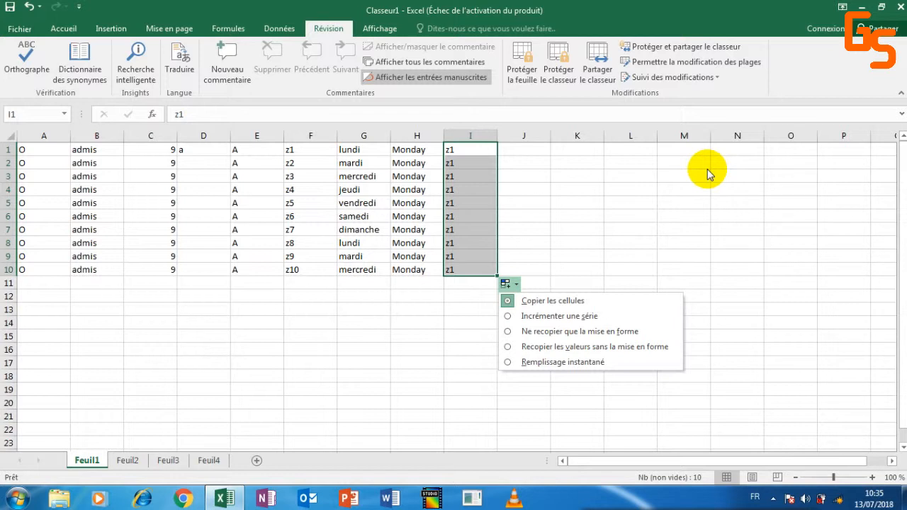
Enter "janvier" in cell J1 and extend it as a month series down to J12
{"action": "left_click", "coordinate": [531, 148]}
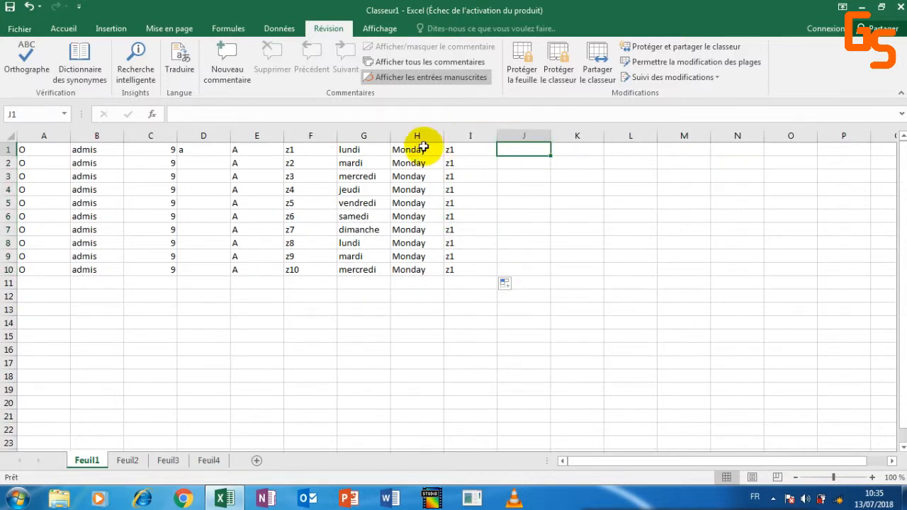
{"action": "left_click", "coordinate": [368, 150]}
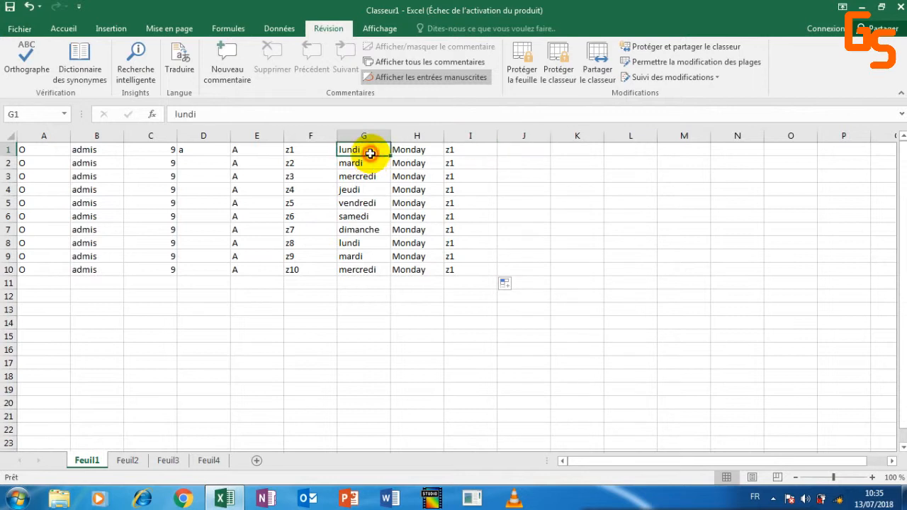
{"action": "left_click", "coordinate": [506, 150]}
{"action": "type", "text": "janv"}
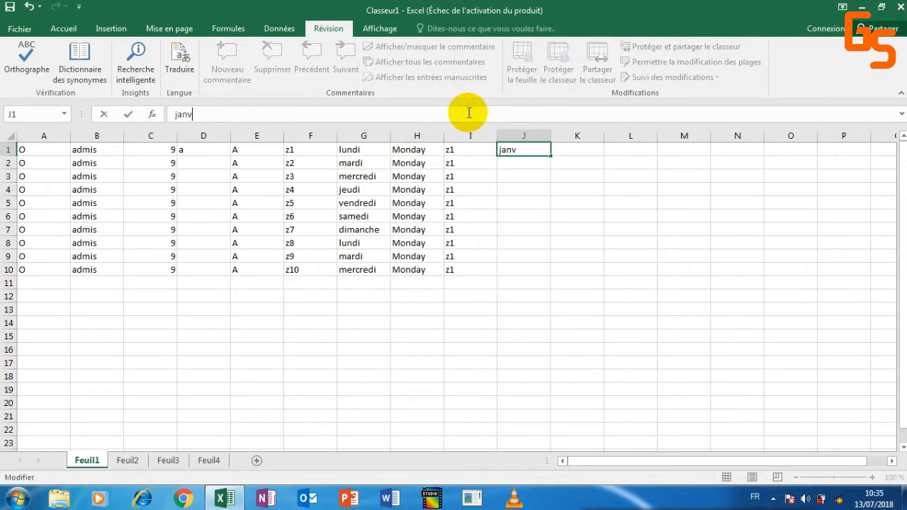
{"action": "type", "text": "ier"}
{"action": "key", "text": "Return"}
{"action": "left_click", "coordinate": [530, 149]}
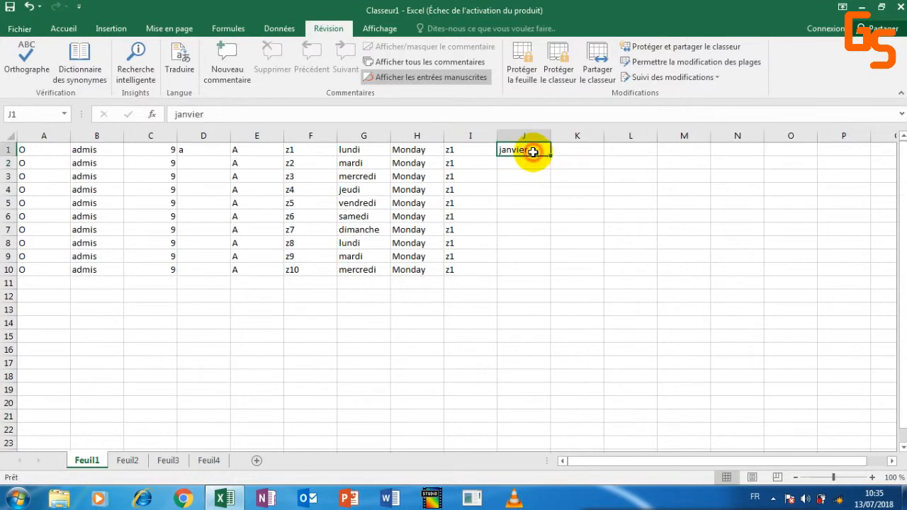
{"action": "left_click_drag", "start_coordinate": [550, 158], "coordinate": [544, 299]}
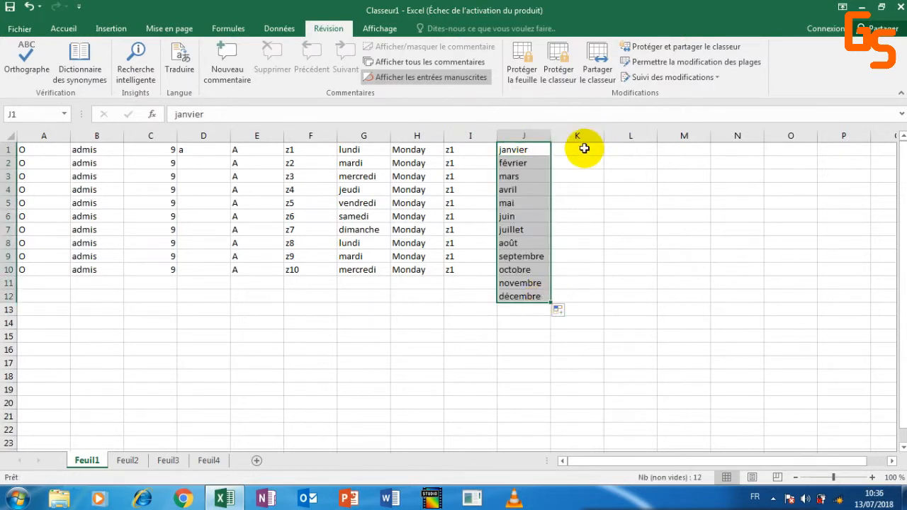
Enter the time 10:36 in cell K1 and extend it as an hourly series down to K12
{"action": "left_click", "coordinate": [580, 154]}
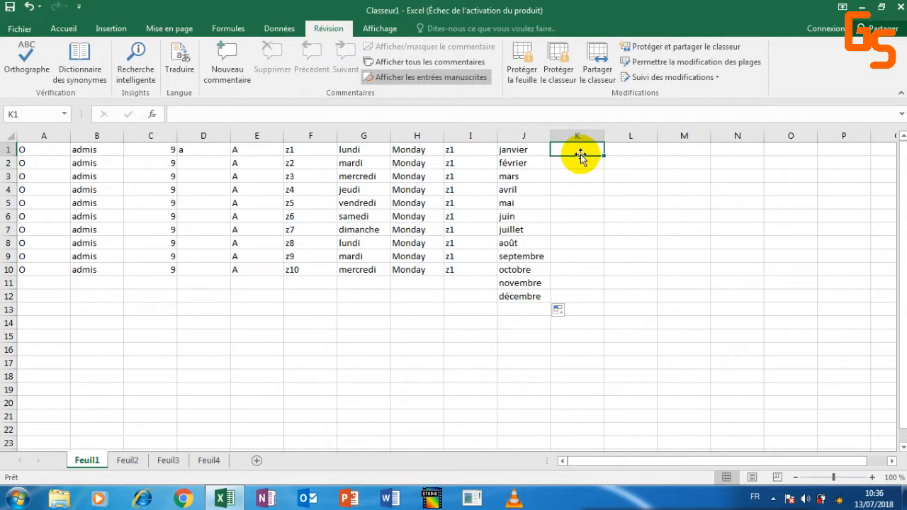
{"action": "left_click", "coordinate": [539, 115]}
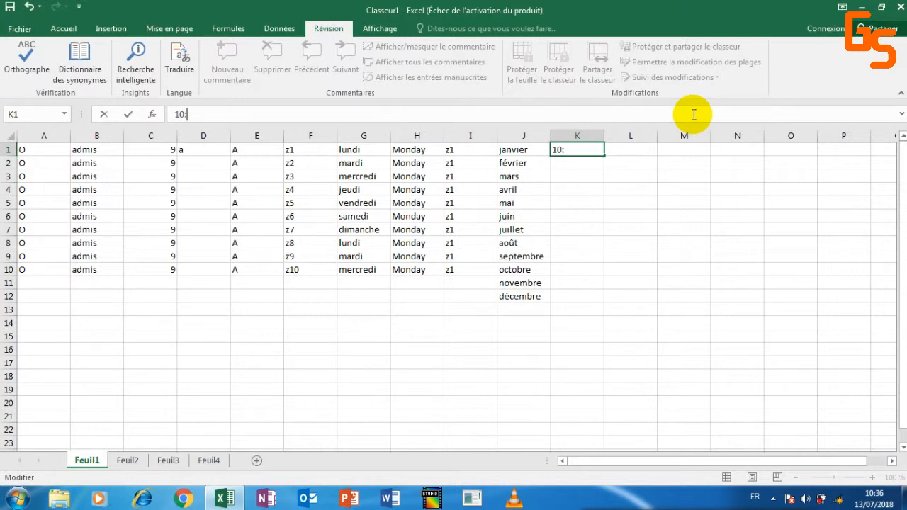
{"action": "key", "text": "Return"}
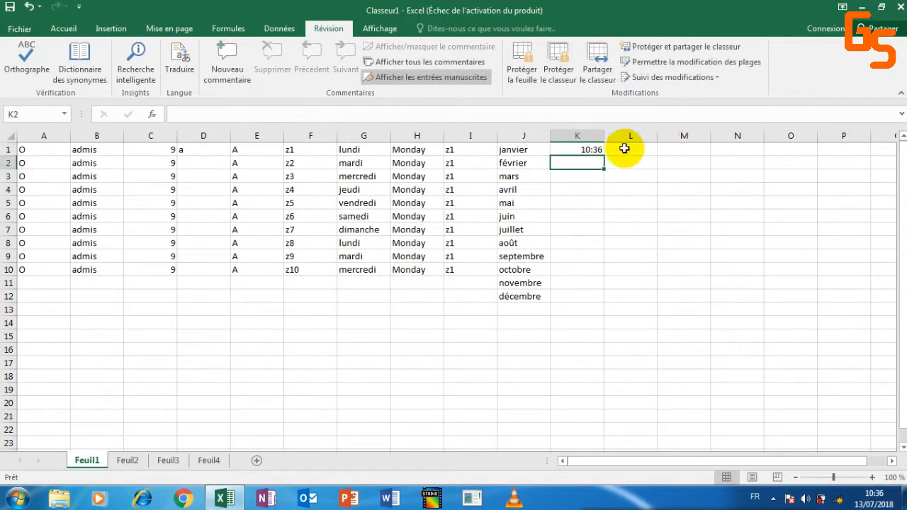
{"action": "left_click", "coordinate": [576, 152]}
{"action": "left_click_drag", "start_coordinate": [603, 155], "coordinate": [600, 297]}
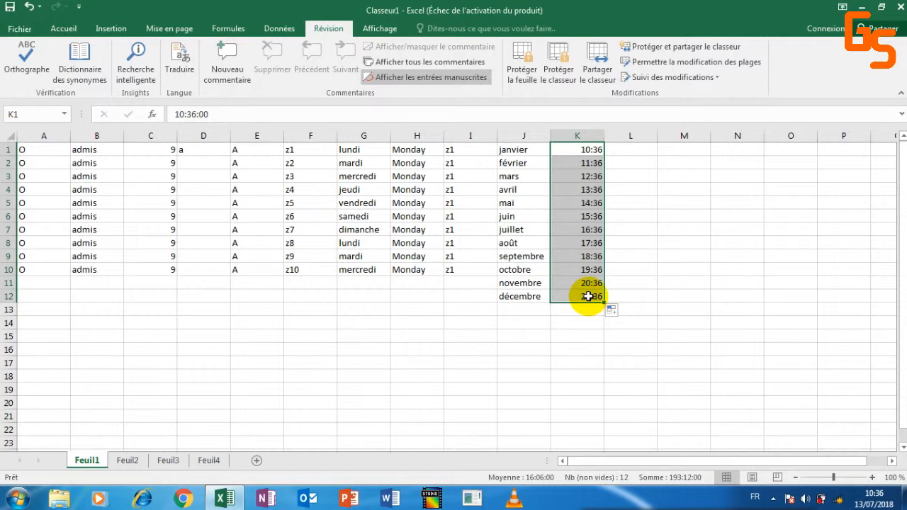
Enter 100 in cell L1 and 95 in cell L2
{"action": "left_click", "coordinate": [622, 155]}
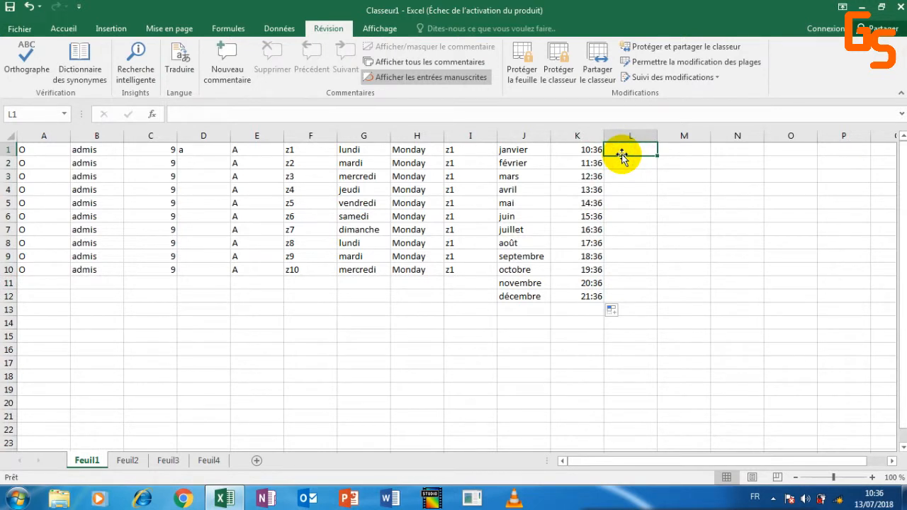
{"action": "left_click", "coordinate": [585, 152]}
{"action": "left_click", "coordinate": [528, 151]}
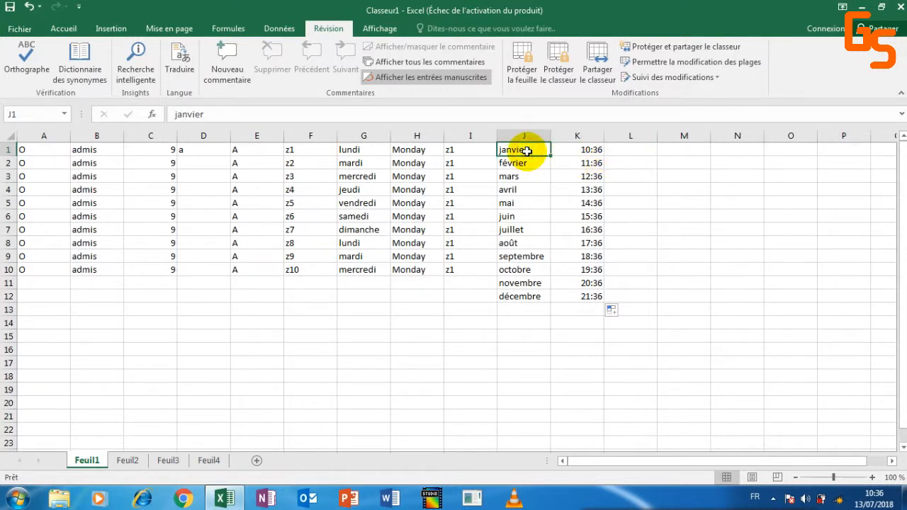
{"action": "left_click", "coordinate": [631, 150]}
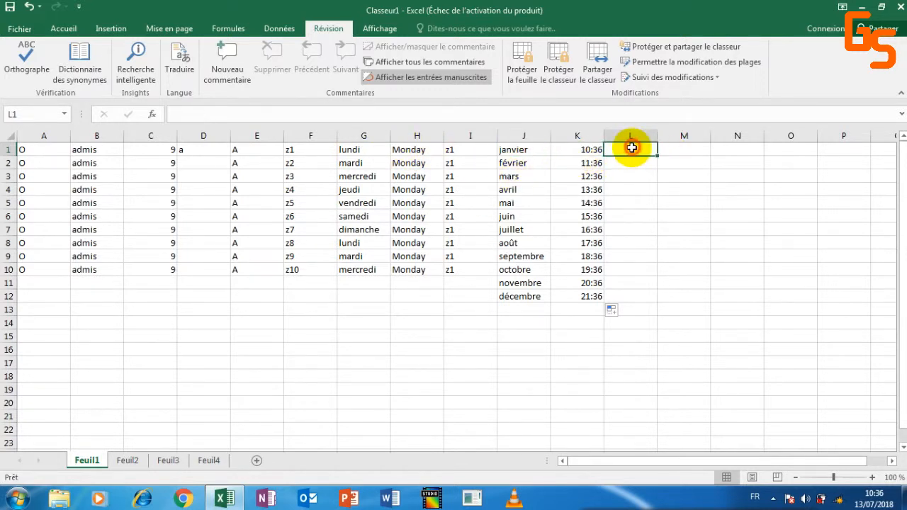
{"action": "left_click", "coordinate": [559, 110]}
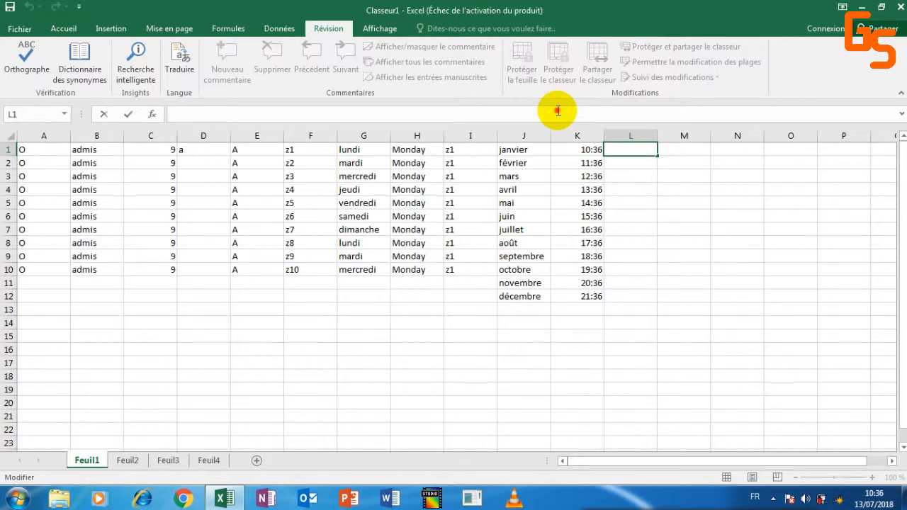
{"action": "type", "text": "100"}
{"action": "left_click", "coordinate": [630, 162]}
{"action": "left_click", "coordinate": [584, 118]}
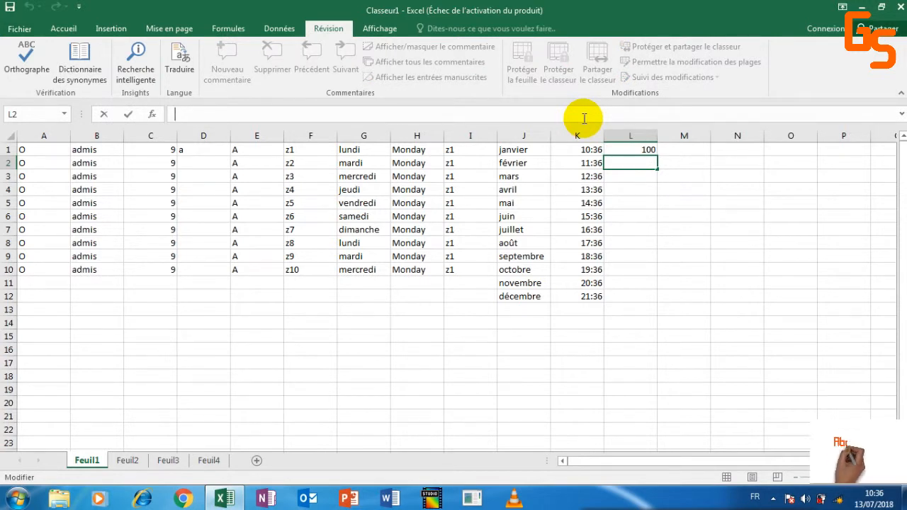
{"action": "type", "text": "95"}
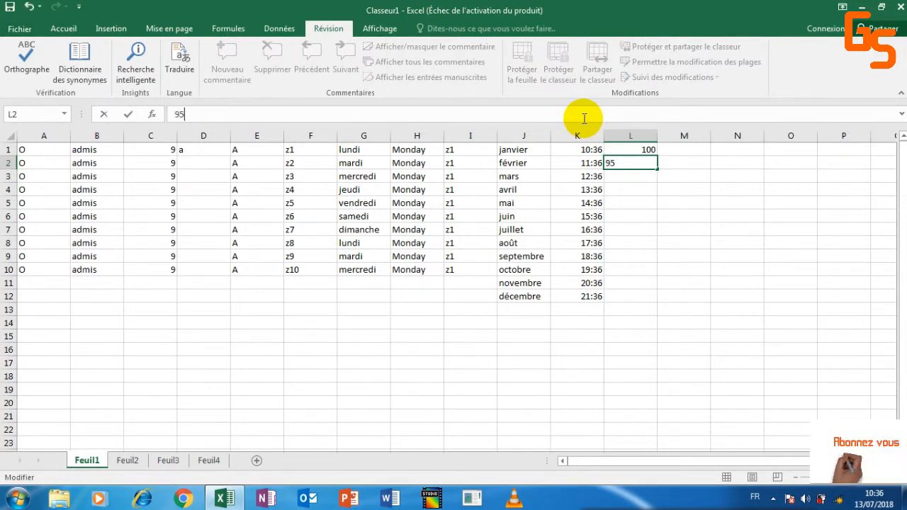
{"action": "left_click", "coordinate": [647, 175]}
Extend the values of L1 and L2 as a series decreasing by 5 down to L12
{"action": "left_click", "coordinate": [640, 151]}
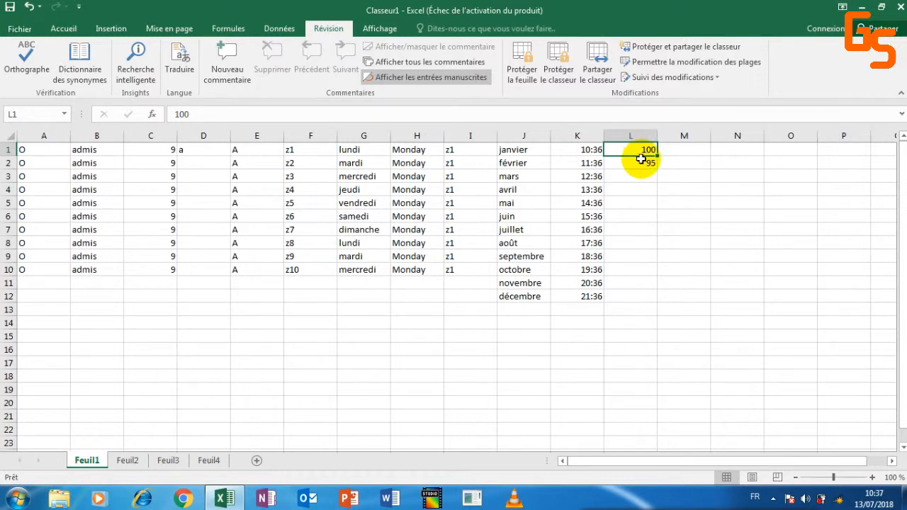
{"action": "left_click_drag", "start_coordinate": [640, 150], "coordinate": [652, 299]}
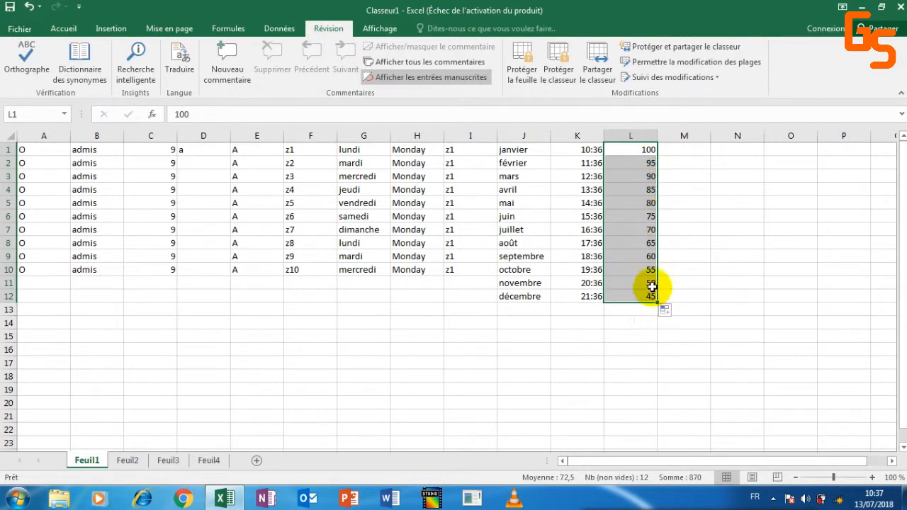
{"action": "left_click", "coordinate": [636, 150]}
{"action": "left_click", "coordinate": [634, 167]}
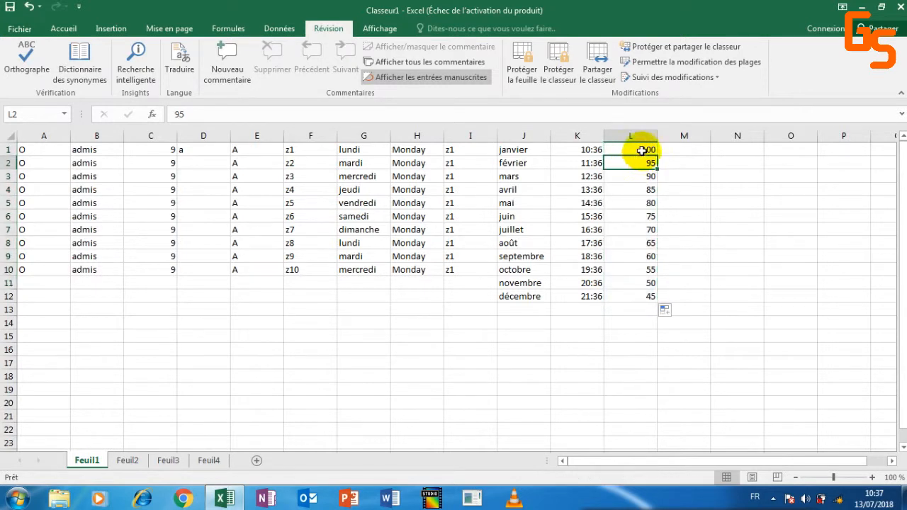
{"action": "left_click", "coordinate": [642, 150]}
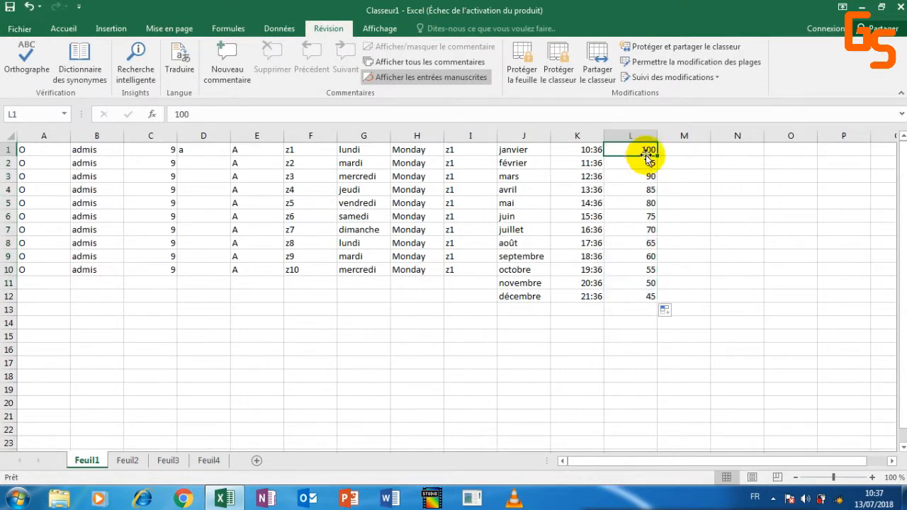
{"action": "left_click", "coordinate": [646, 160]}
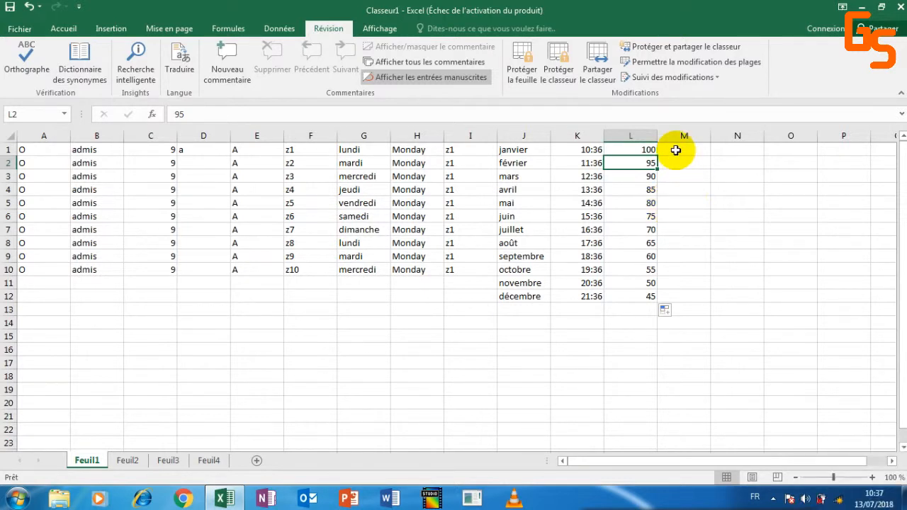
Enter 45 in cell M1 and 50 in cell M2
{"action": "left_click", "coordinate": [674, 149]}
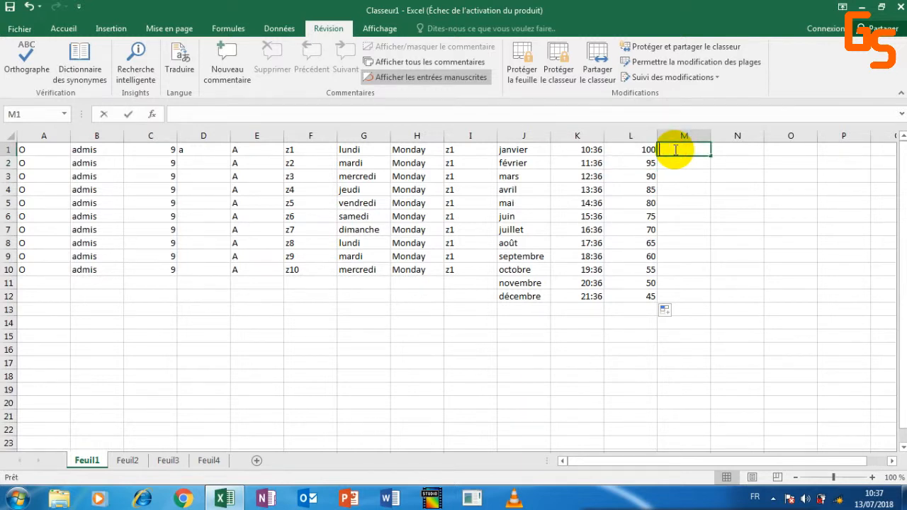
{"action": "type", "text": "45"}
{"action": "left_click", "coordinate": [677, 162]}
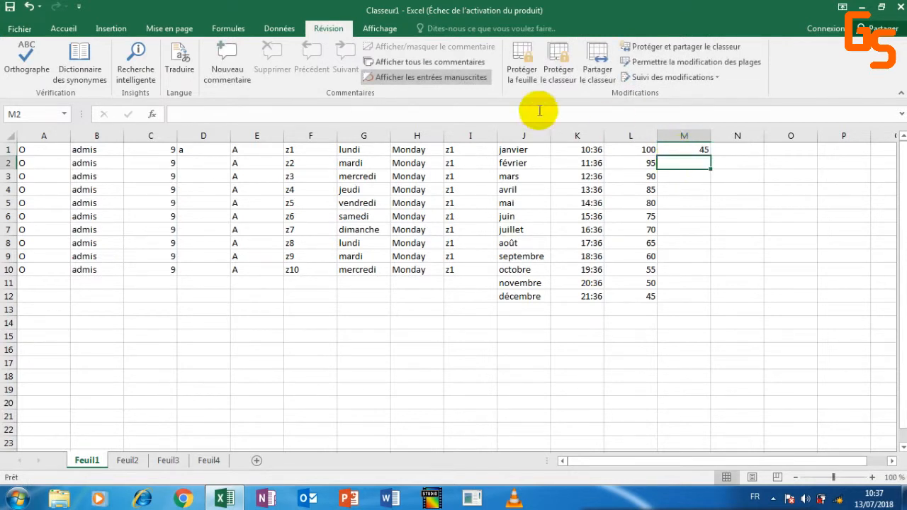
{"action": "type", "text": "5"}
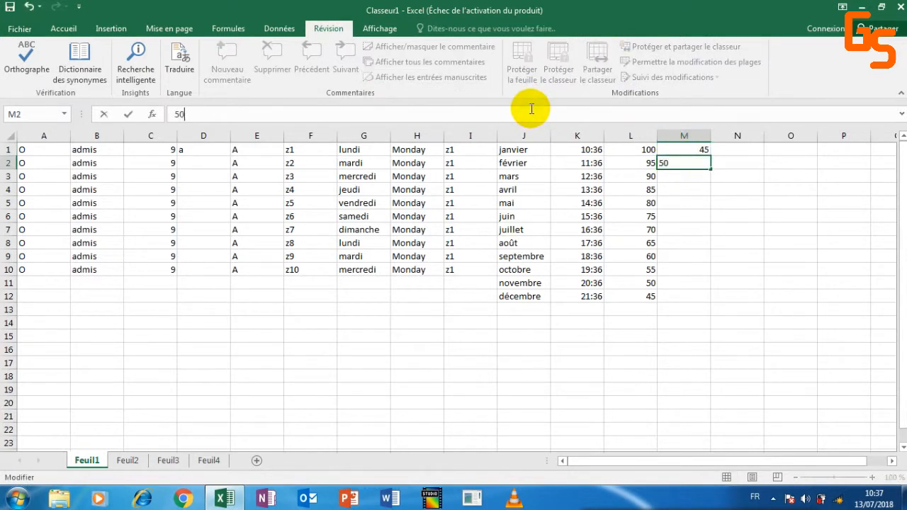
{"action": "type", "text": "0"}
{"action": "left_click", "coordinate": [677, 149]}
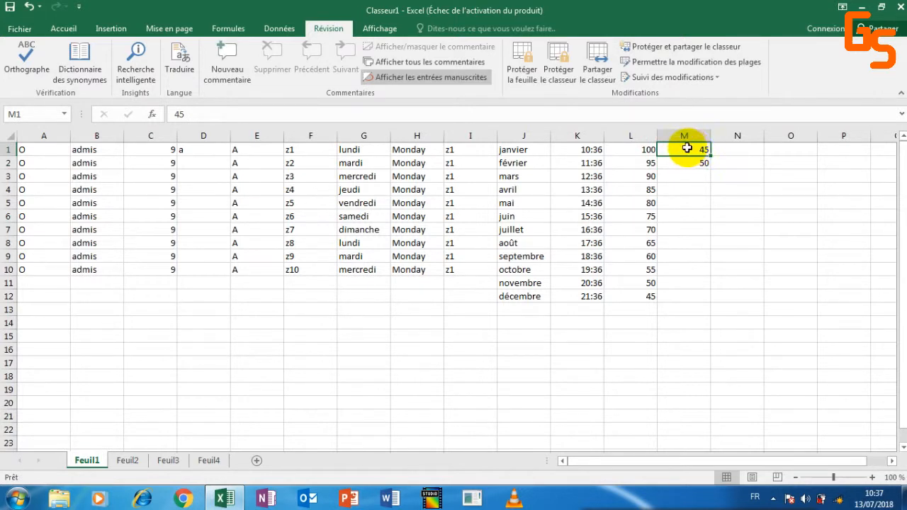
Extend the values of M1 and M2 as a series increasing by 5 down to M12
{"action": "left_click", "coordinate": [684, 163]}
{"action": "left_click", "coordinate": [681, 149]}
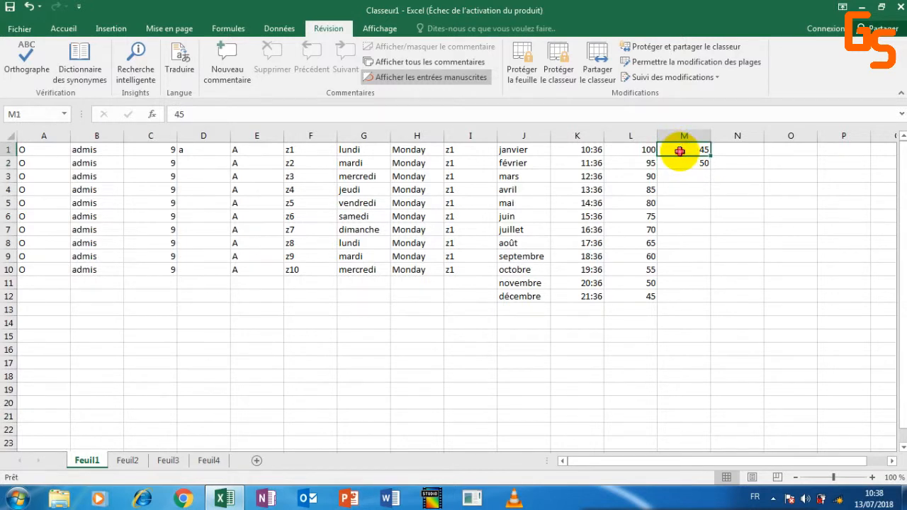
{"action": "left_click_drag", "start_coordinate": [680, 151], "coordinate": [680, 162]}
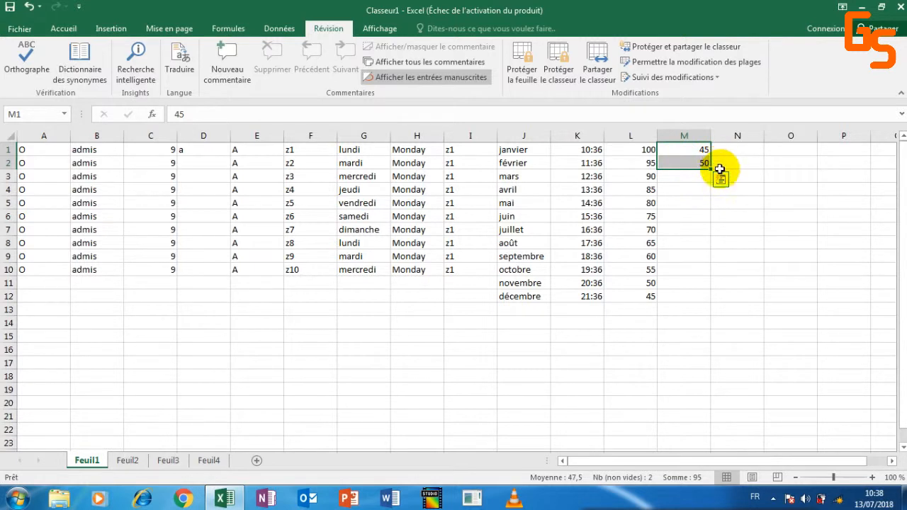
{"action": "left_click_drag", "start_coordinate": [711, 168], "coordinate": [703, 303]}
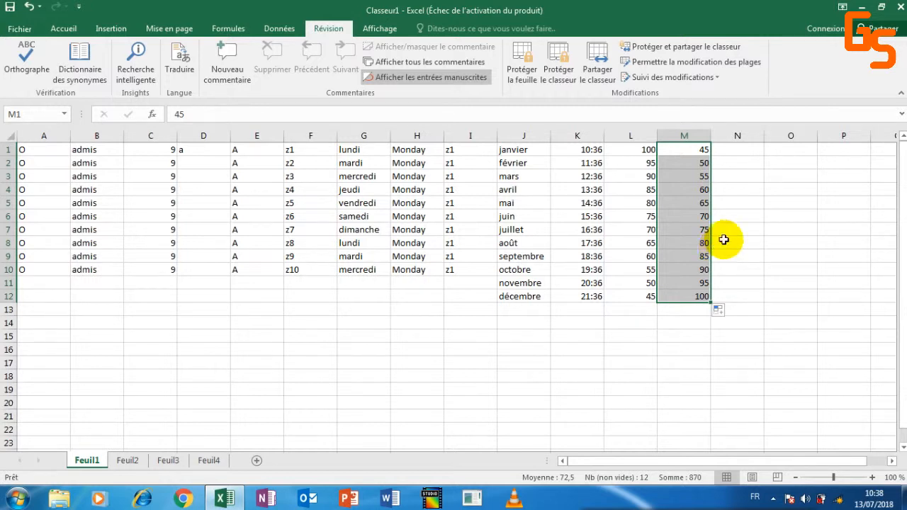
{"action": "left_click", "coordinate": [730, 148]}
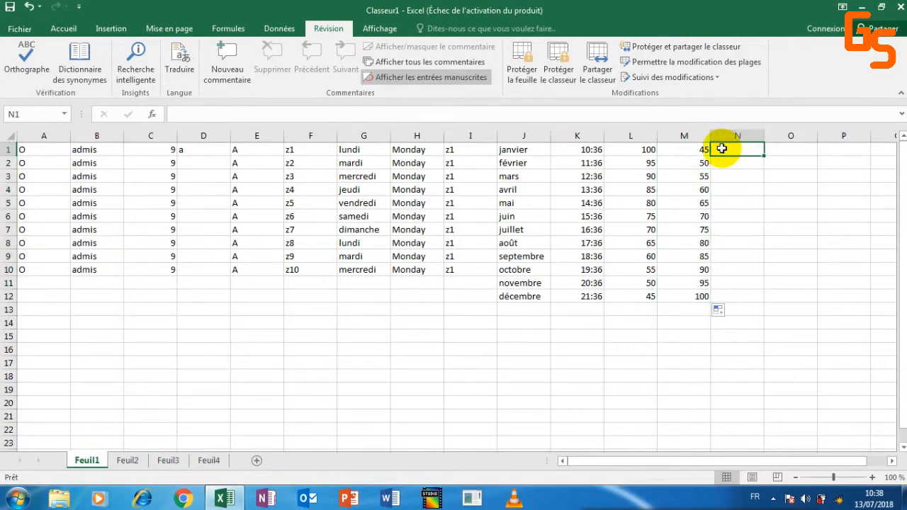
{"action": "left_click", "coordinate": [673, 149]}
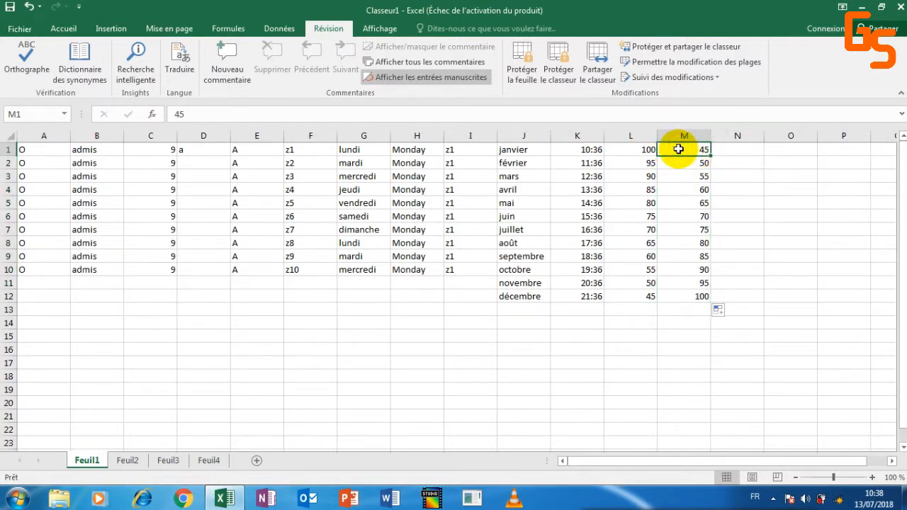
{"action": "left_click", "coordinate": [742, 151]}
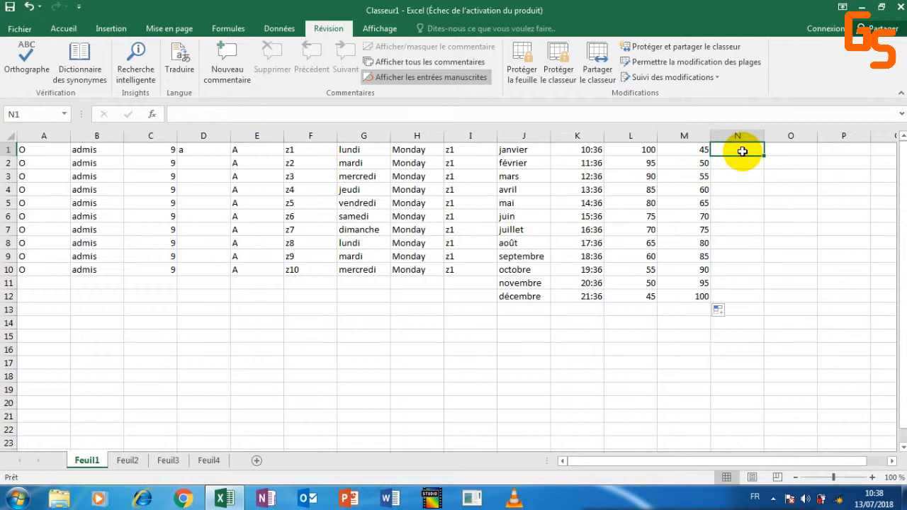
{"action": "left_click", "coordinate": [69, 31]}
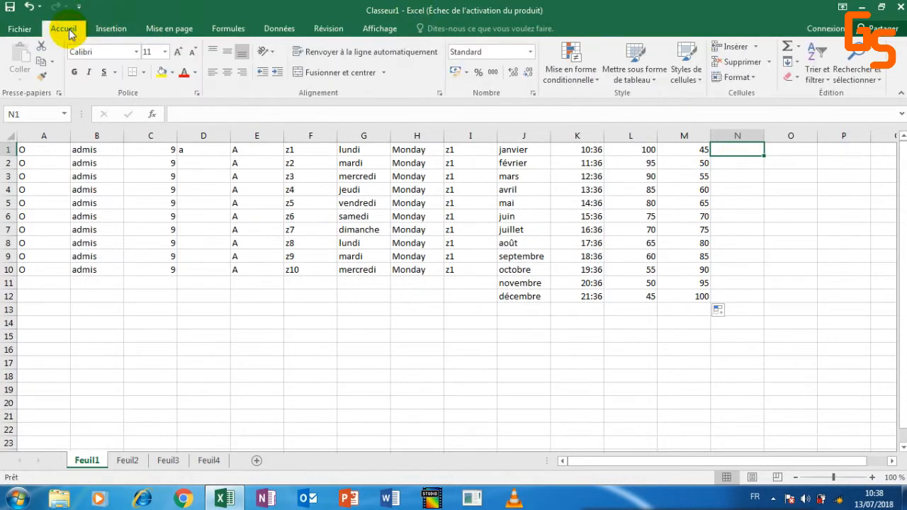
{"action": "left_click", "coordinate": [737, 136]}
Add L1 and M1 with the formula =L1+M1 in cell N1 and fill it down to N12
{"action": "left_click", "coordinate": [738, 152]}
{"action": "left_click", "coordinate": [693, 115]}
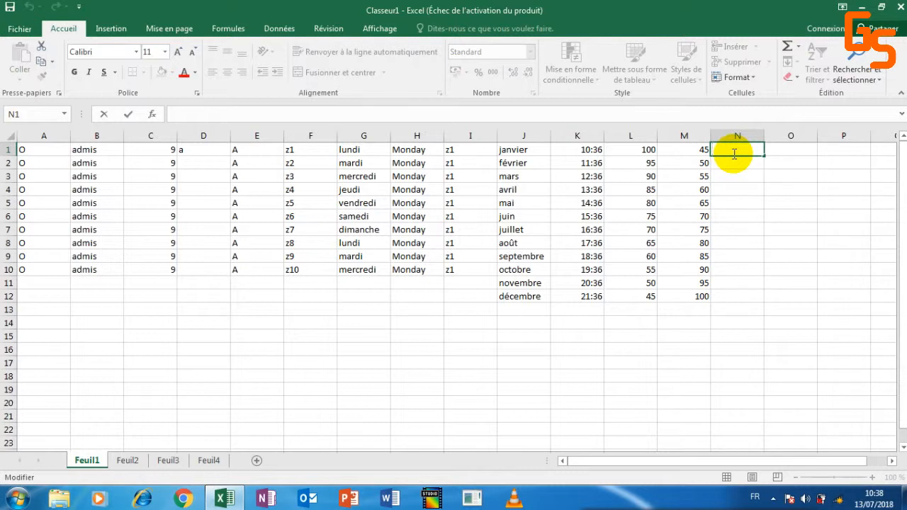
{"action": "left_click", "coordinate": [732, 150]}
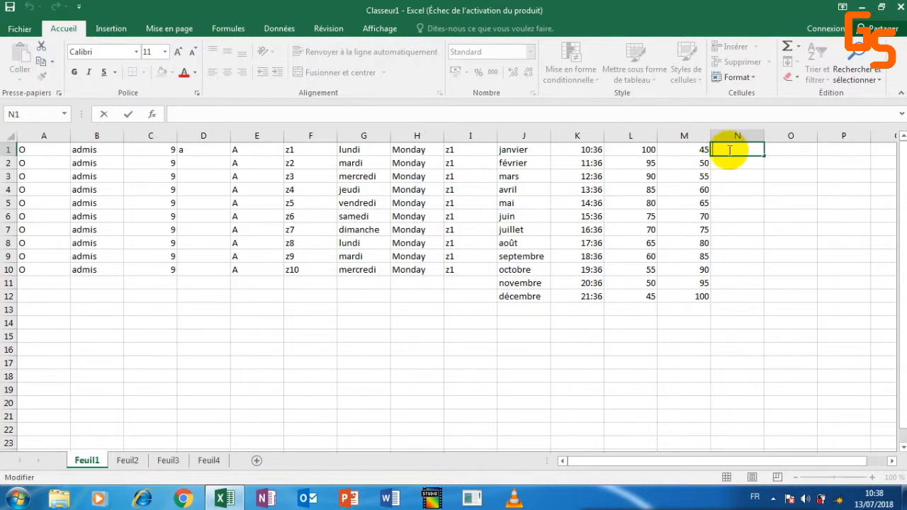
{"action": "type", "text": "="}
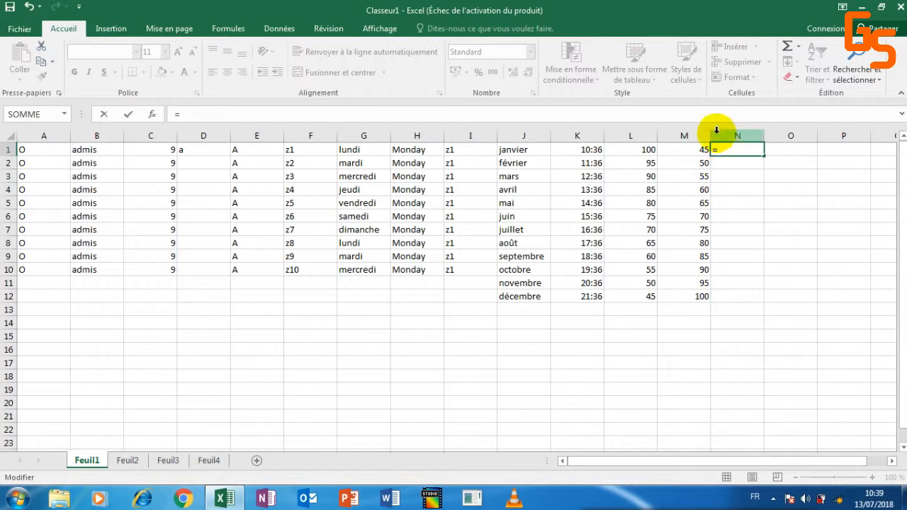
{"action": "left_click", "coordinate": [626, 152]}
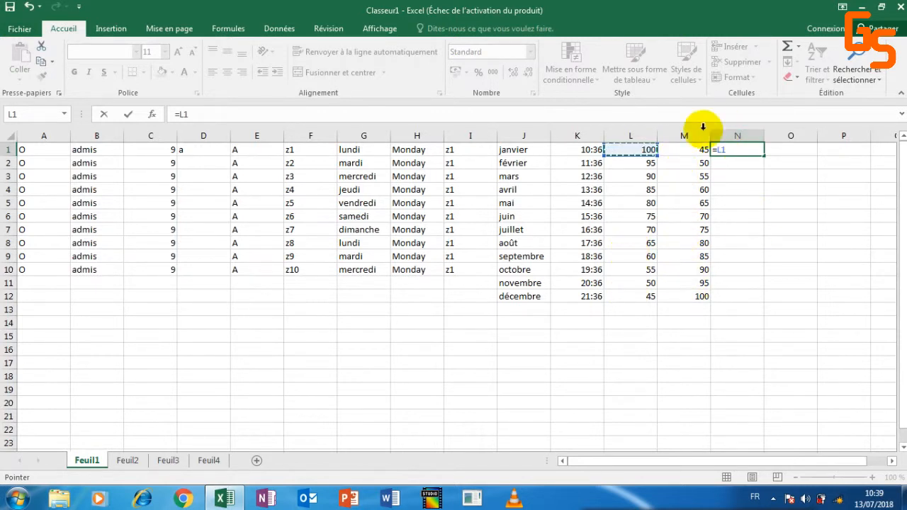
{"action": "left_click", "coordinate": [682, 114]}
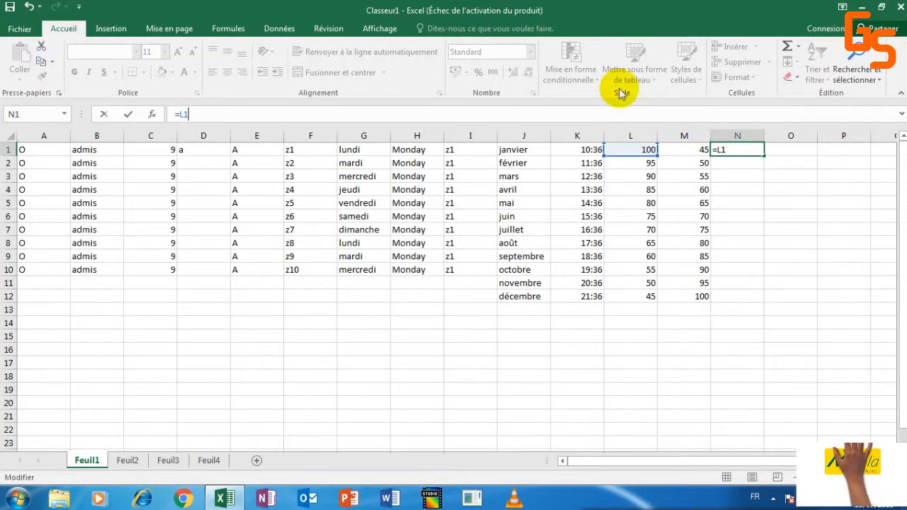
{"action": "left_click", "coordinate": [553, 110]}
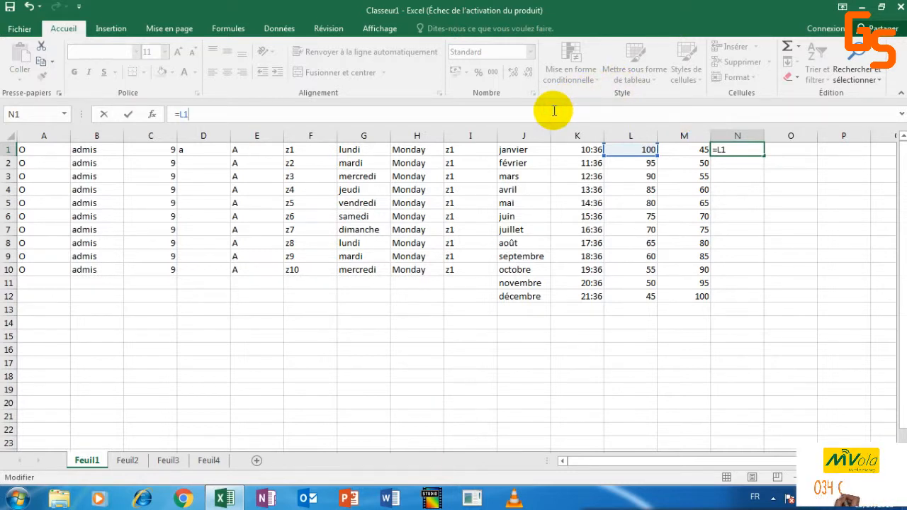
{"action": "type", "text": "+"}
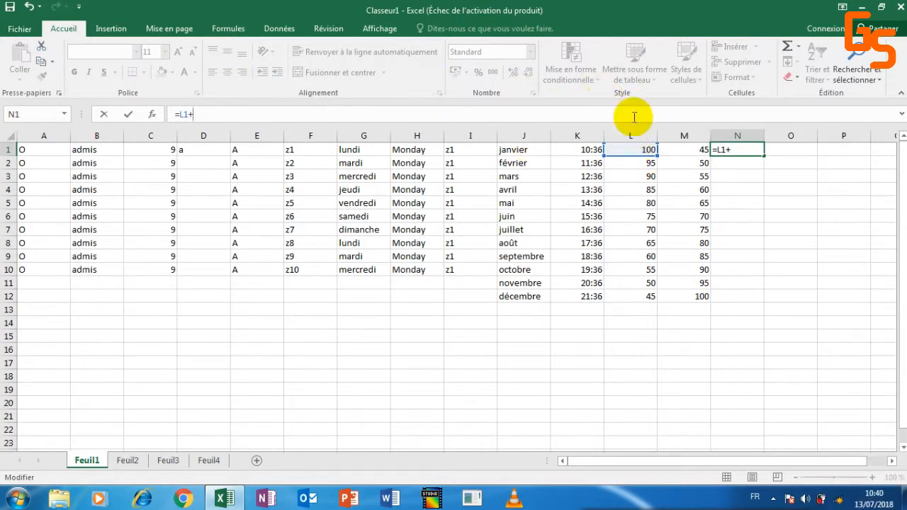
{"action": "left_click", "coordinate": [686, 150]}
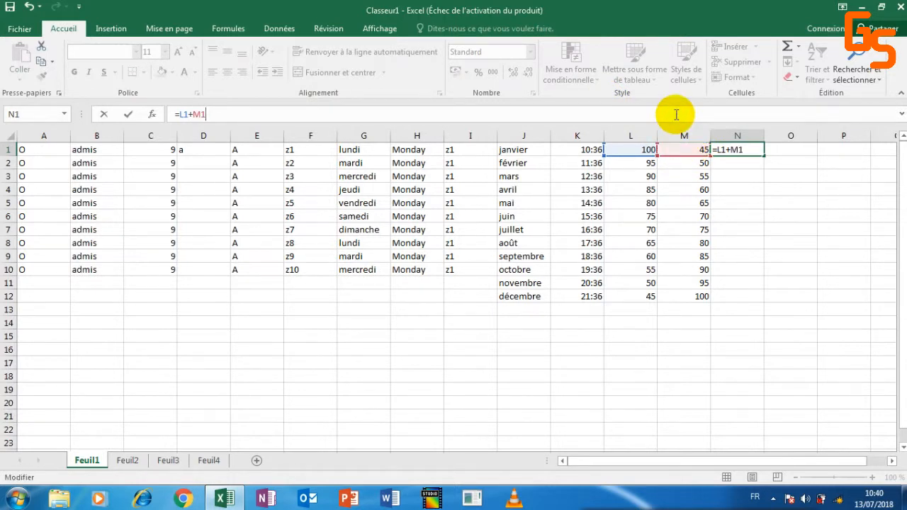
{"action": "key", "text": "Return"}
{"action": "left_click", "coordinate": [746, 150]}
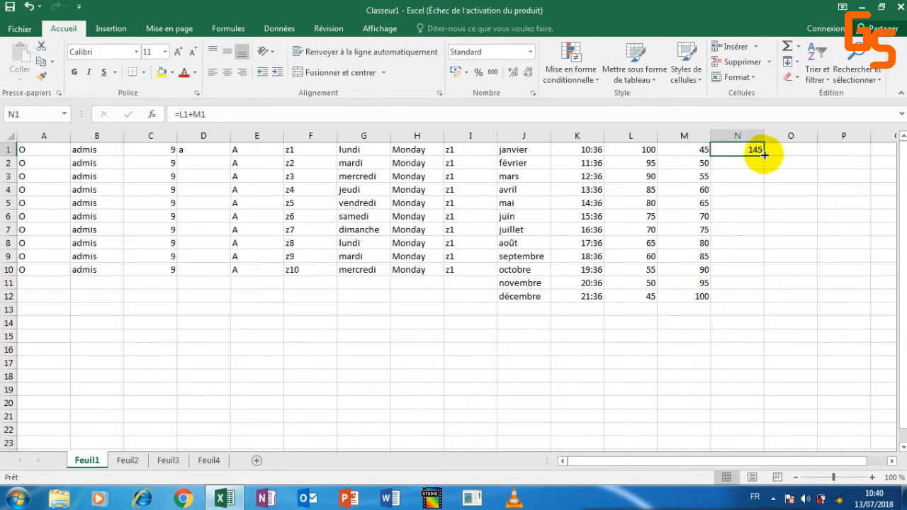
{"action": "left_click_drag", "start_coordinate": [765, 154], "coordinate": [753, 298]}
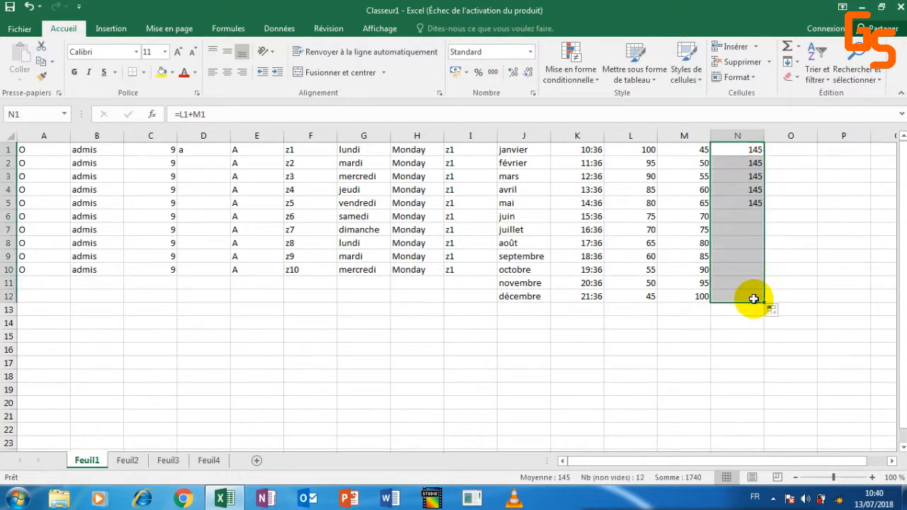
Compare the paired values in columns L and M, rows 1 to 6, with the sums in column N
{"action": "left_click", "coordinate": [648, 163]}
{"action": "left_click", "coordinate": [646, 149]}
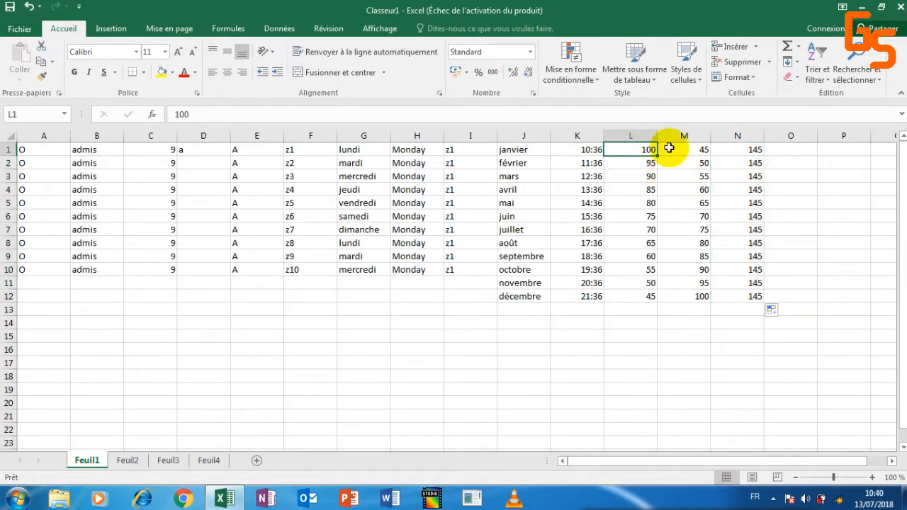
{"action": "left_click", "coordinate": [636, 163], "text": "shift"}
{"action": "left_click", "coordinate": [682, 167]}
{"action": "left_click", "coordinate": [643, 176]}
{"action": "left_click", "coordinate": [644, 190]}
{"action": "left_click", "coordinate": [675, 191]}
{"action": "left_click", "coordinate": [651, 204]}
{"action": "left_click", "coordinate": [677, 202]}
{"action": "left_click", "coordinate": [652, 217]}
{"action": "left_click", "coordinate": [679, 217]}
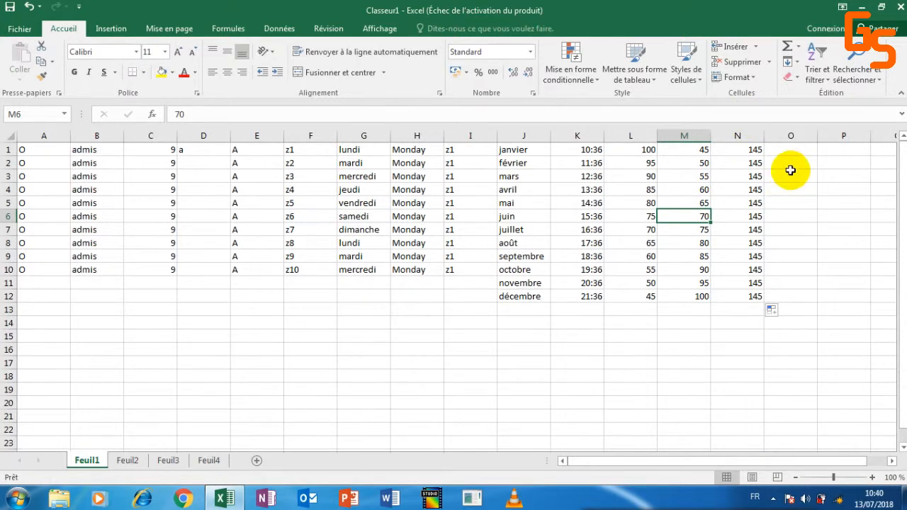
Subtract M1 from L1 with the formula =L1-M1 in cell O1 and fill it down to O12
{"action": "left_click", "coordinate": [790, 147]}
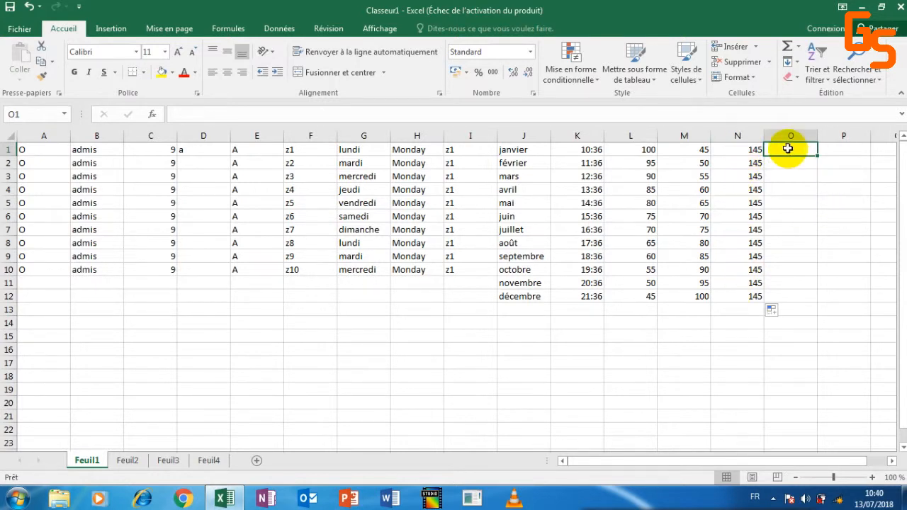
{"action": "left_click", "coordinate": [754, 115]}
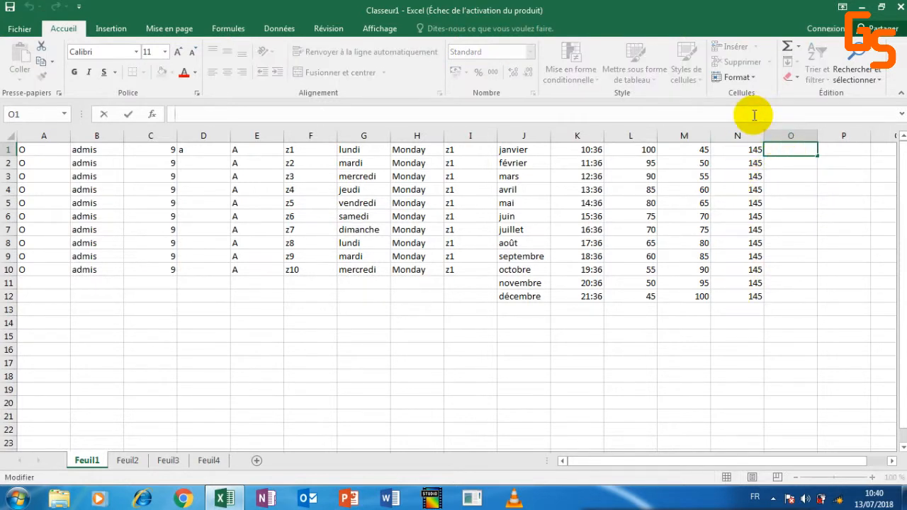
{"action": "type", "text": "="}
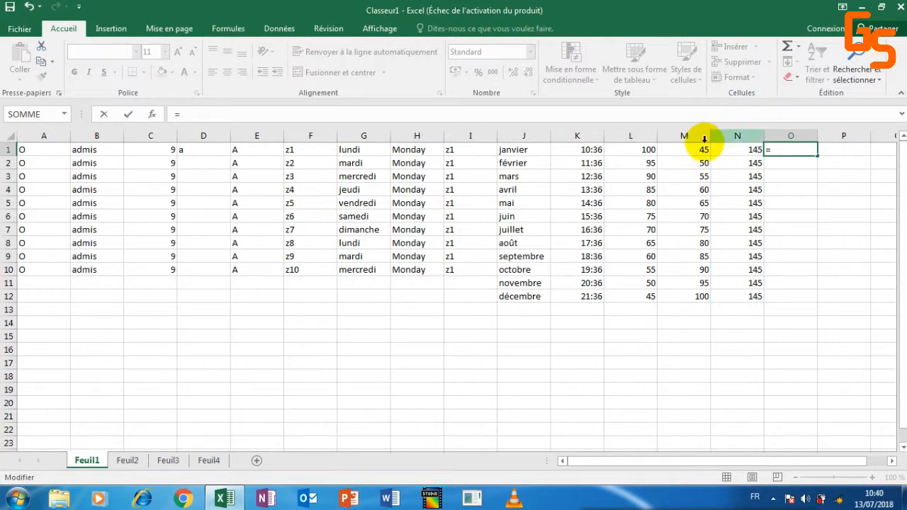
{"action": "left_click", "coordinate": [644, 153]}
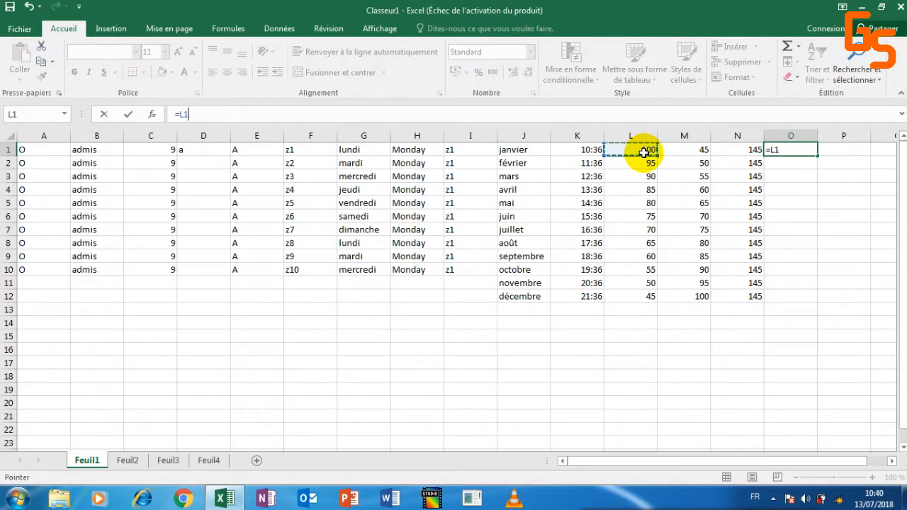
{"action": "type", "text": "6"}
{"action": "key", "text": "BackSpace"}
{"action": "type", "text": "-"}
{"action": "left_click", "coordinate": [686, 149]}
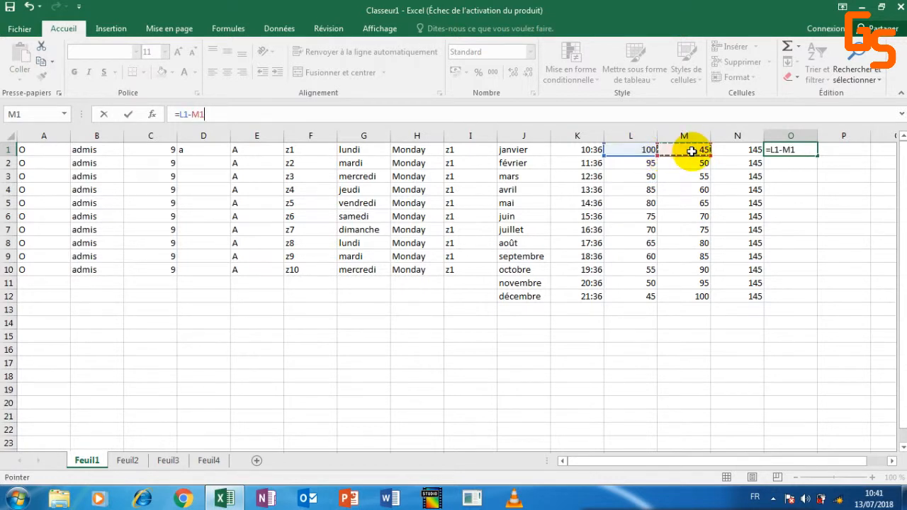
{"action": "key", "text": "Return"}
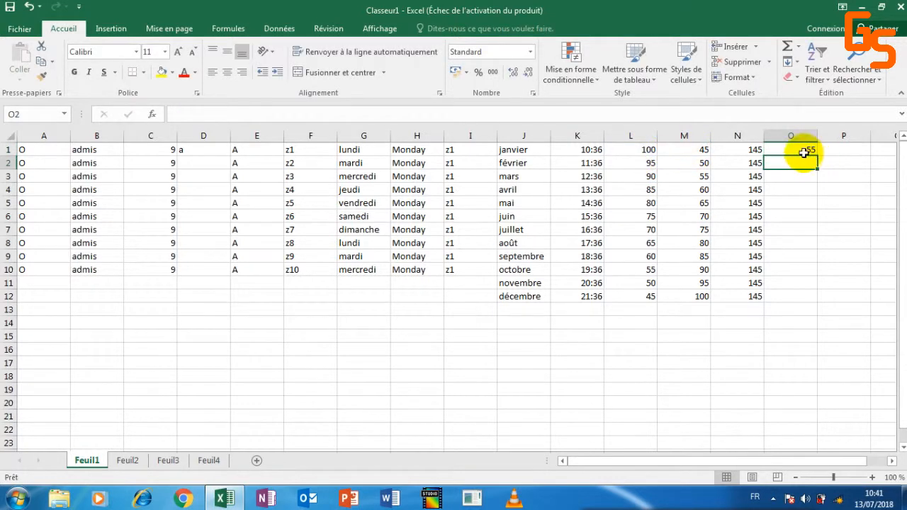
{"action": "left_click", "coordinate": [801, 149]}
{"action": "left_click_drag", "start_coordinate": [817, 155], "coordinate": [813, 297]}
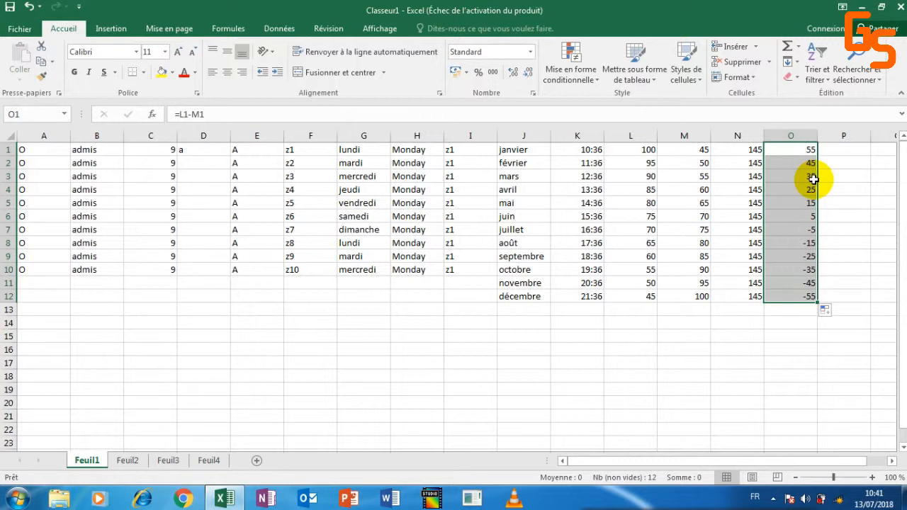
{"action": "left_click_drag", "start_coordinate": [670, 461], "coordinate": [778, 475]}
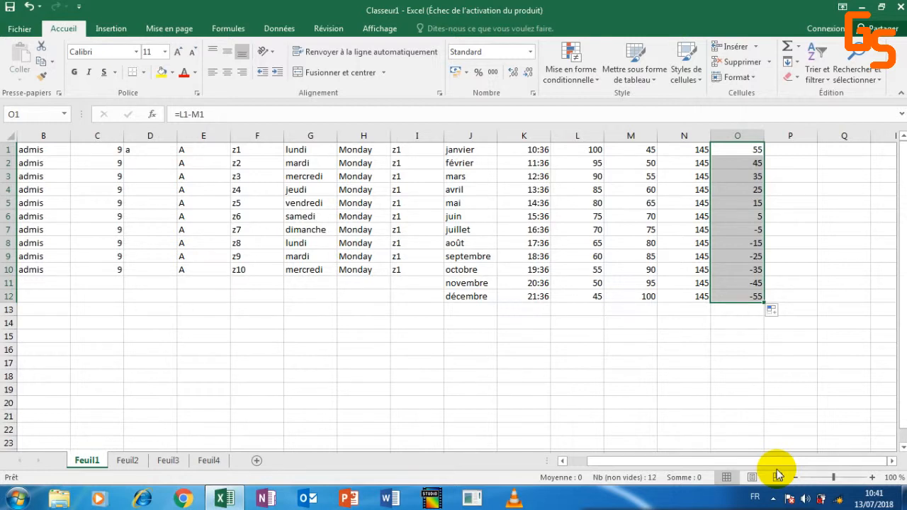
{"action": "left_click", "coordinate": [784, 150]}
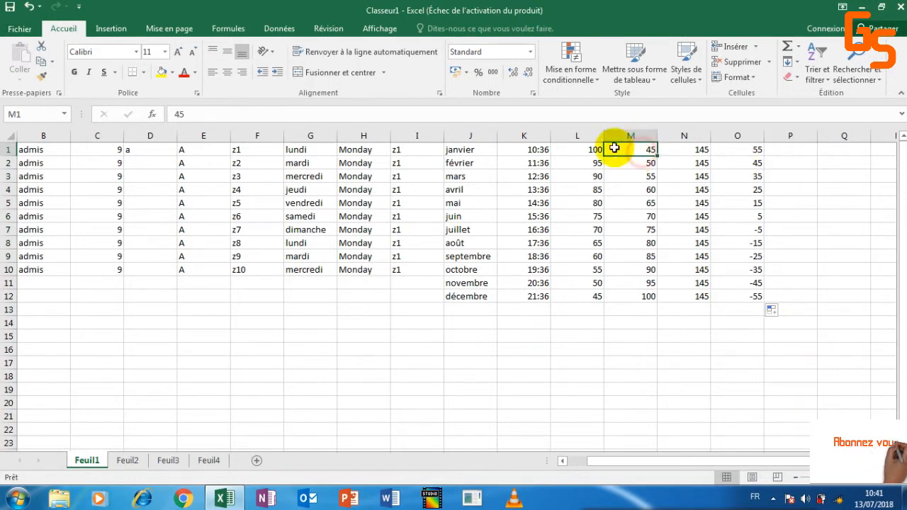
{"action": "left_click", "coordinate": [595, 136]}
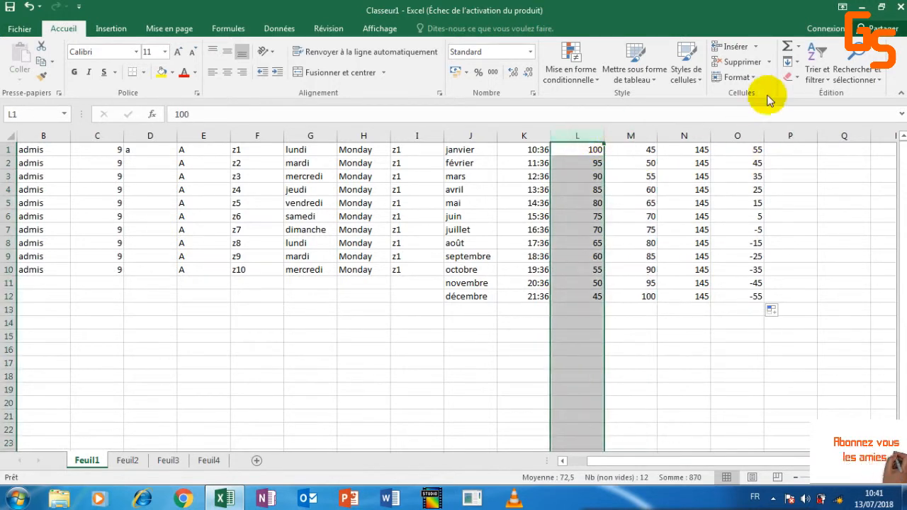
{"action": "left_click", "coordinate": [783, 134]}
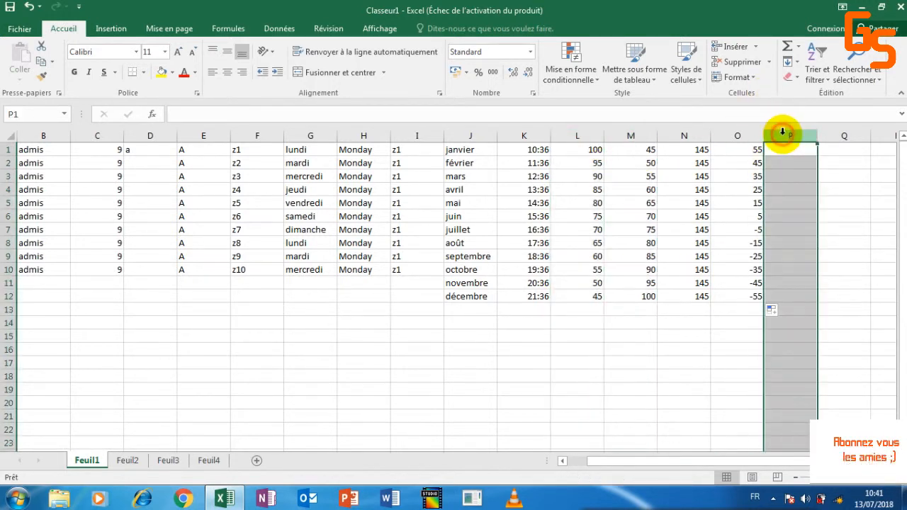
{"action": "left_click", "coordinate": [573, 150]}
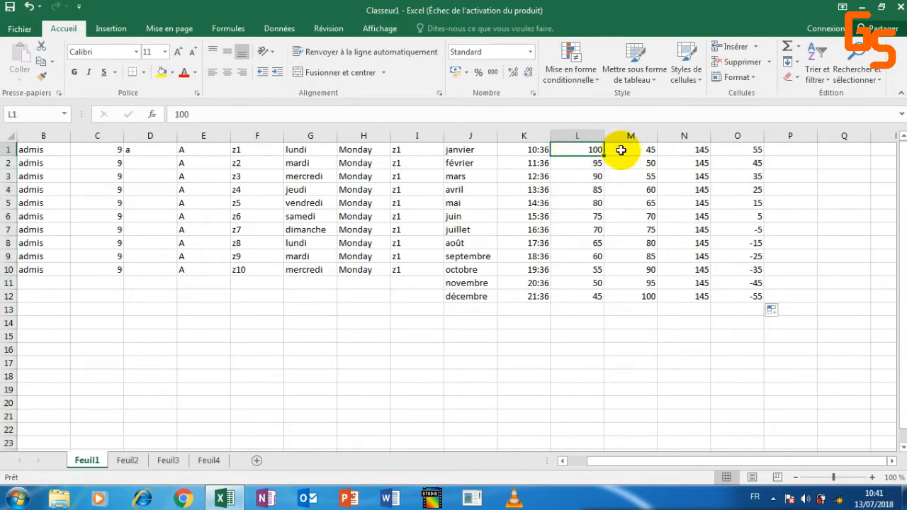
{"action": "mouse_move", "coordinate": [621, 150]}
{"action": "left_mouse_down"}
{"action": "mouse_move", "coordinate": [626, 285]}
{"action": "mouse_move", "coordinate": [634, 178]}
{"action": "mouse_move", "coordinate": [614, 148]}
{"action": "left_mouse_up"}
{"action": "left_click", "coordinate": [593, 148]}
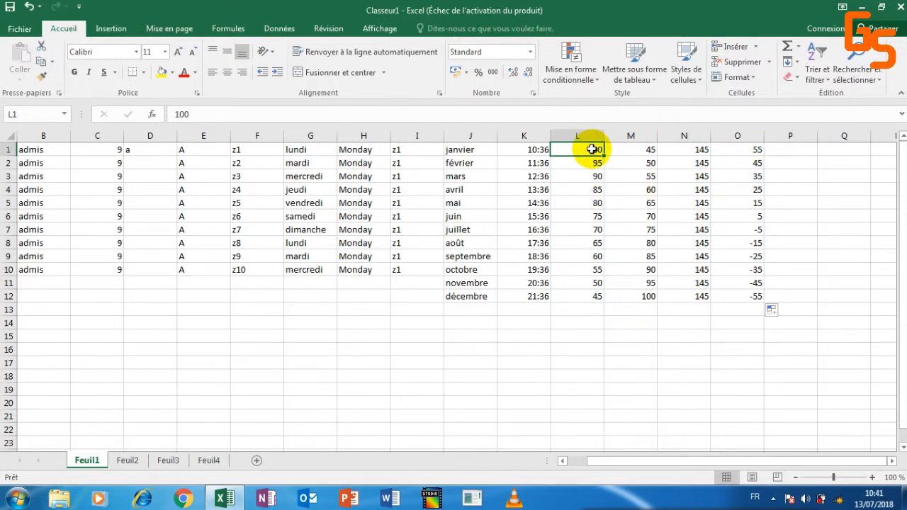
Build the subtraction formula =L1-M1 in cell P1
{"action": "left_click", "coordinate": [794, 151]}
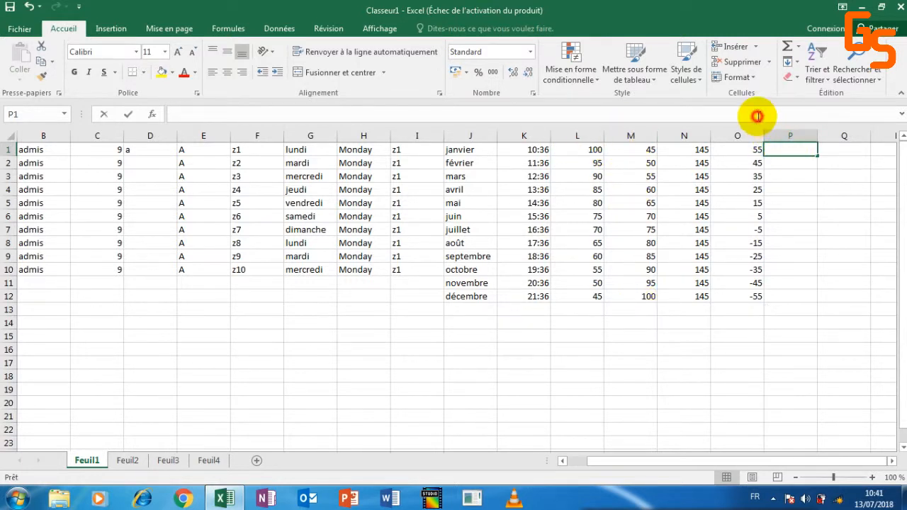
{"action": "left_click", "coordinate": [758, 116]}
{"action": "type", "text": "="}
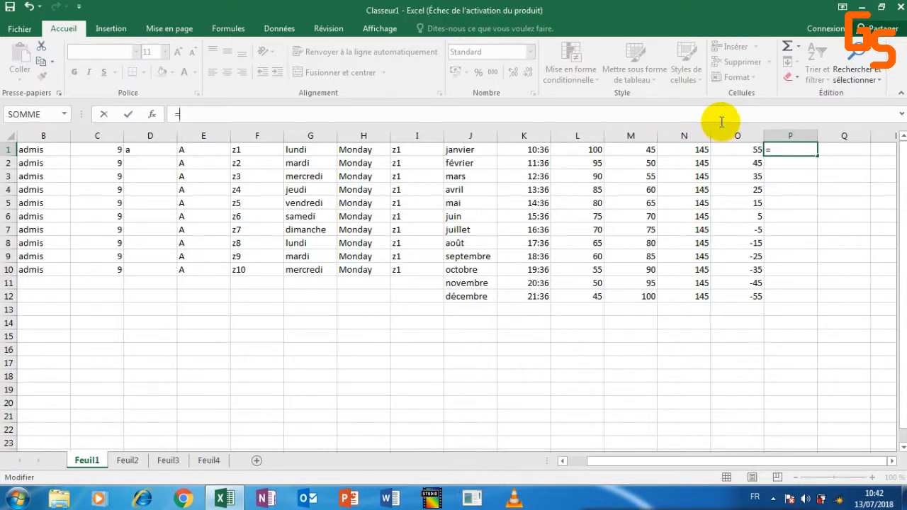
{"action": "left_click", "coordinate": [592, 149]}
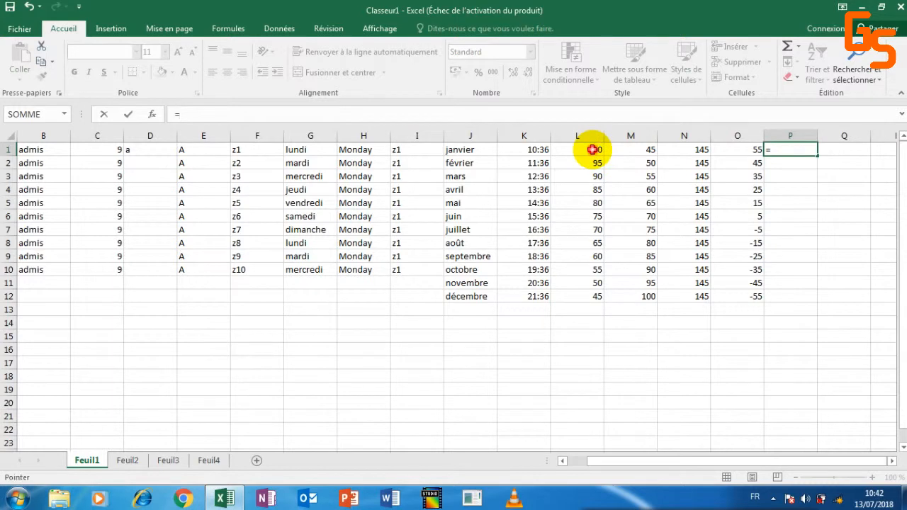
{"action": "type", "text": "6"}
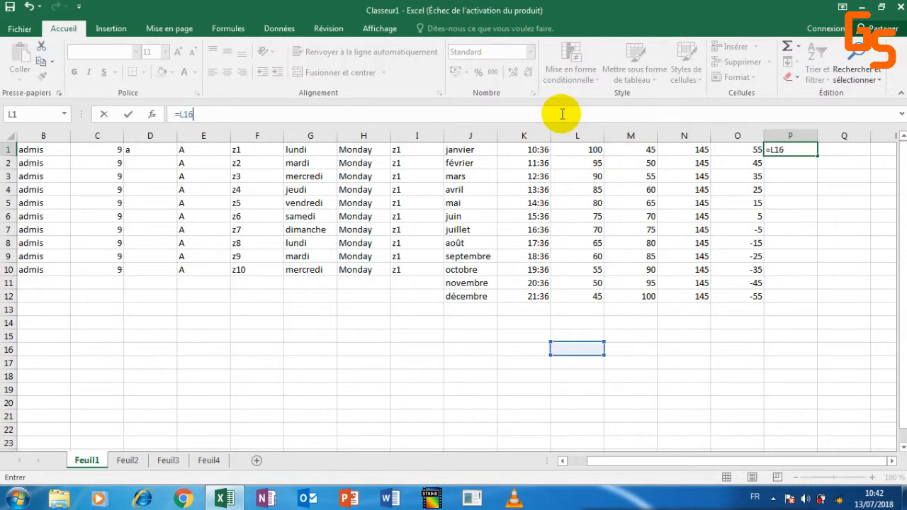
{"action": "key", "text": "BackSpace"}
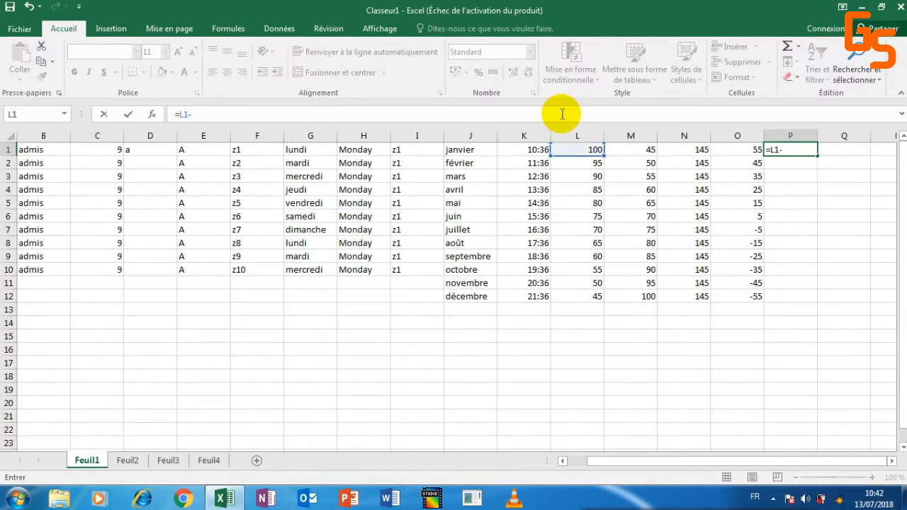
{"action": "left_click", "coordinate": [626, 155]}
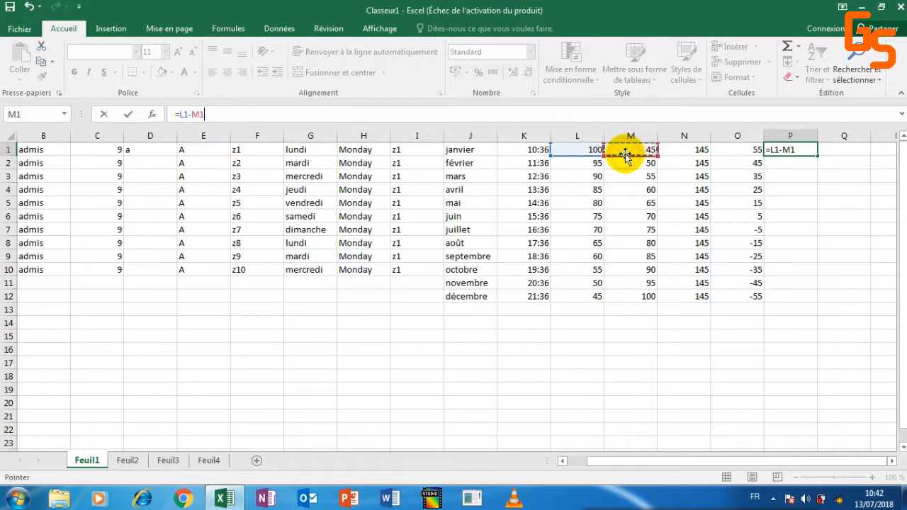
Make the L1 reference in P1 absolute, giving =$L$1-M1, and fill the formula down to P12
{"action": "left_click", "coordinate": [186, 115]}
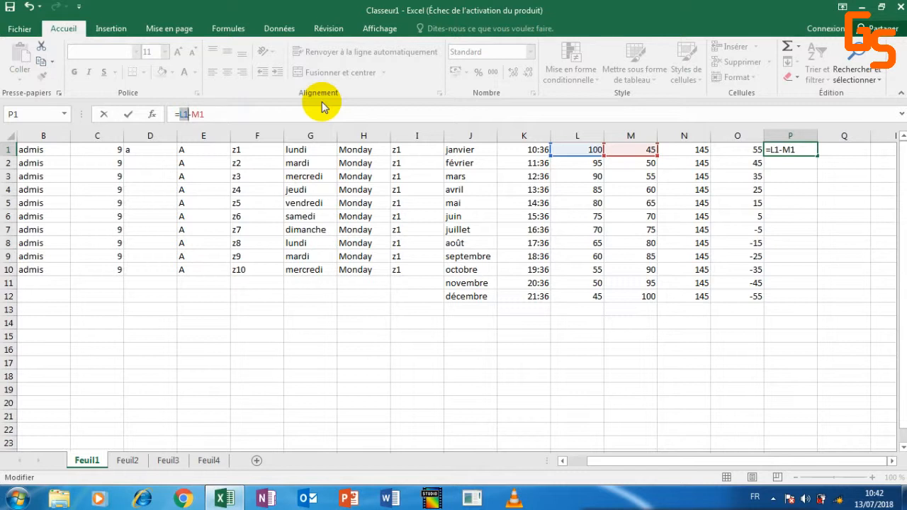
{"action": "key", "text": "F4"}
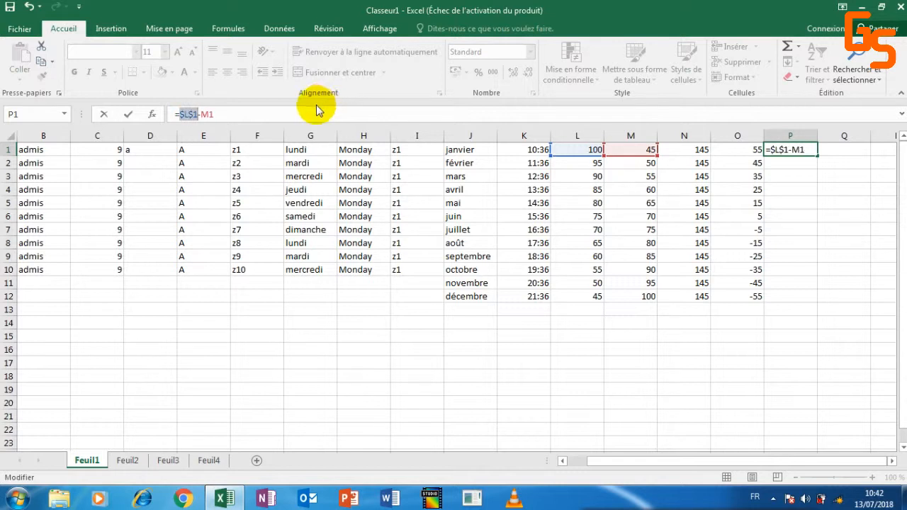
{"action": "left_click", "coordinate": [191, 115]}
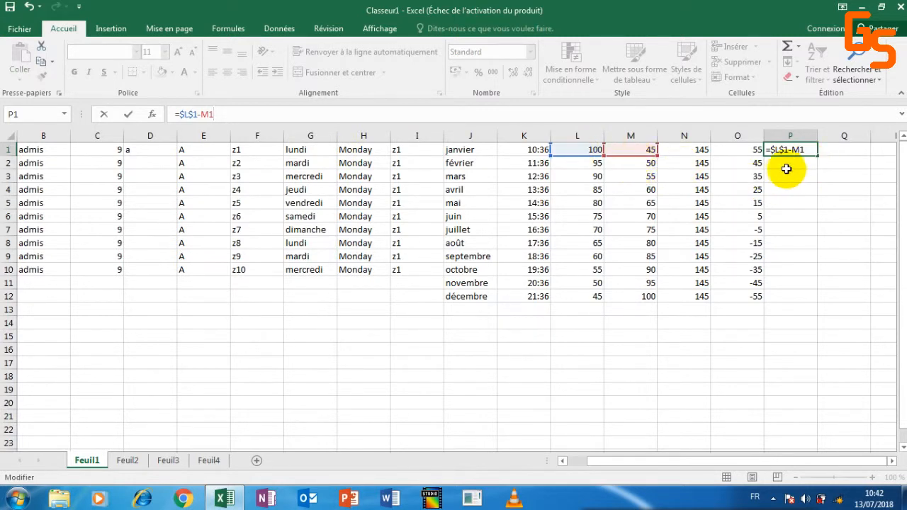
{"action": "key", "text": "Return"}
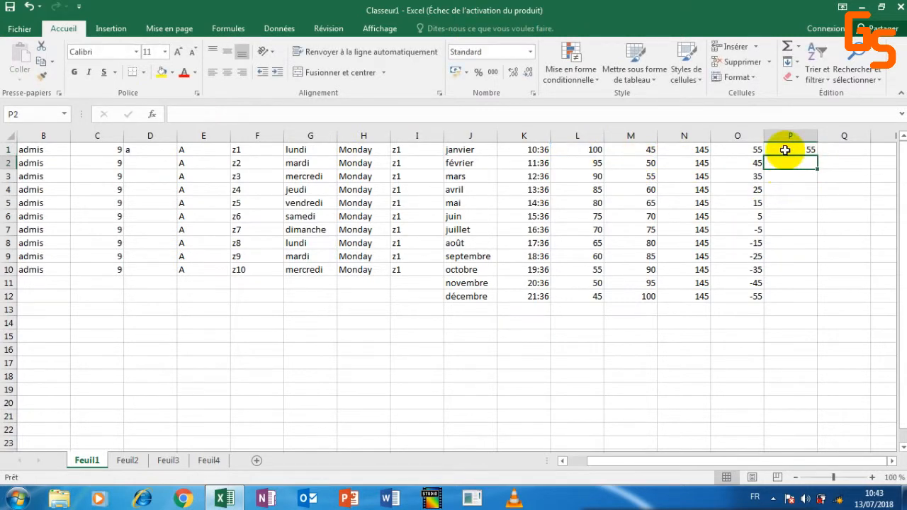
{"action": "left_click", "coordinate": [788, 149]}
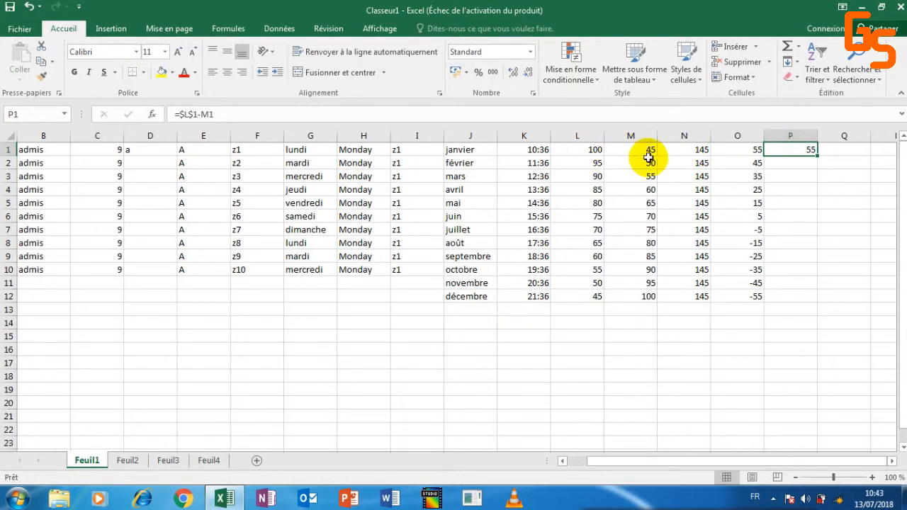
{"action": "left_click_drag", "start_coordinate": [819, 155], "coordinate": [819, 301]}
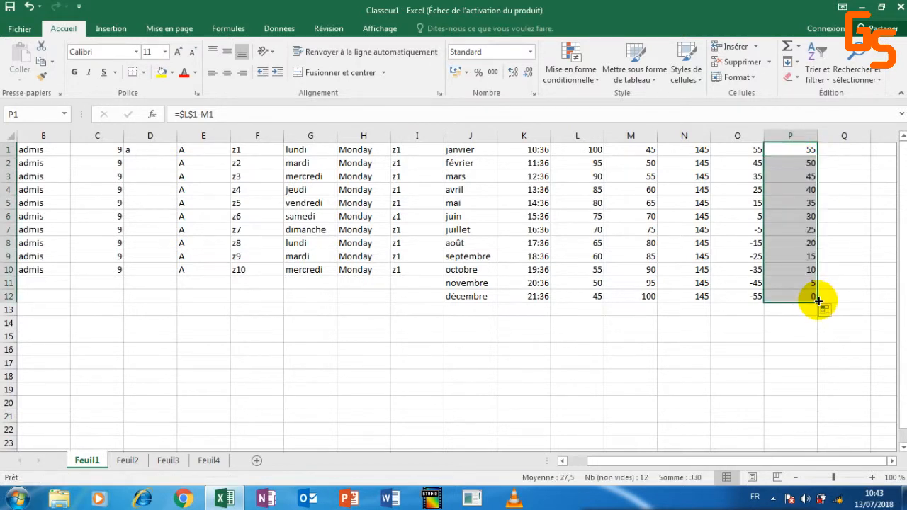
Examine the formulas in P2 to P12 and compare how the references to columns L and M behave
{"action": "left_click", "coordinate": [592, 150]}
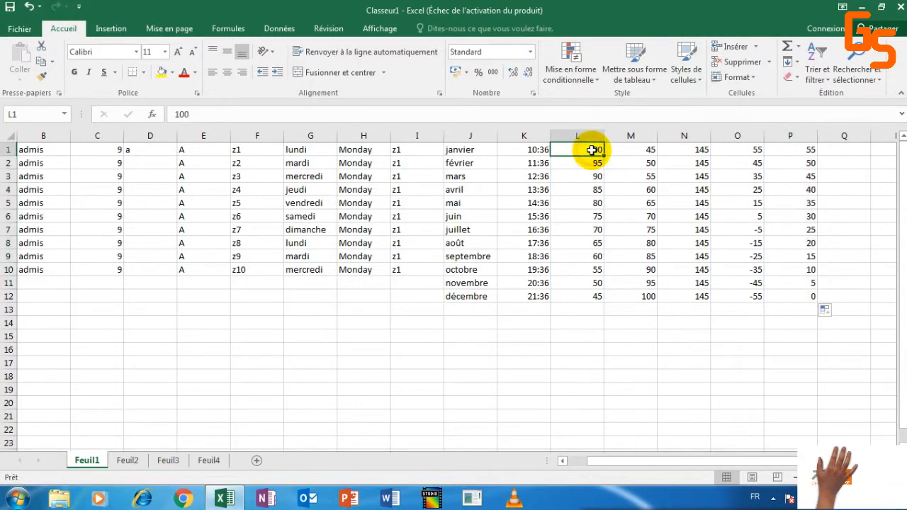
{"action": "left_click", "coordinate": [641, 164]}
{"action": "left_click", "coordinate": [786, 164]}
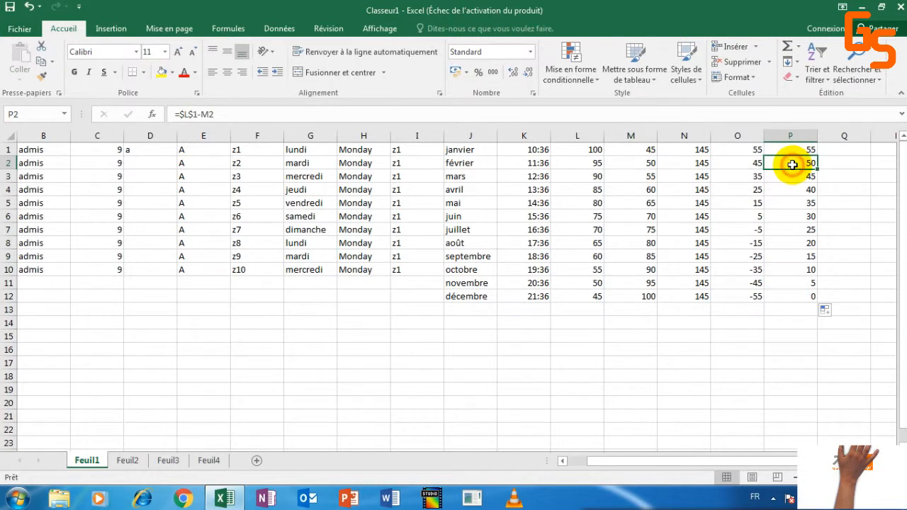
{"action": "left_click", "coordinate": [576, 111]}
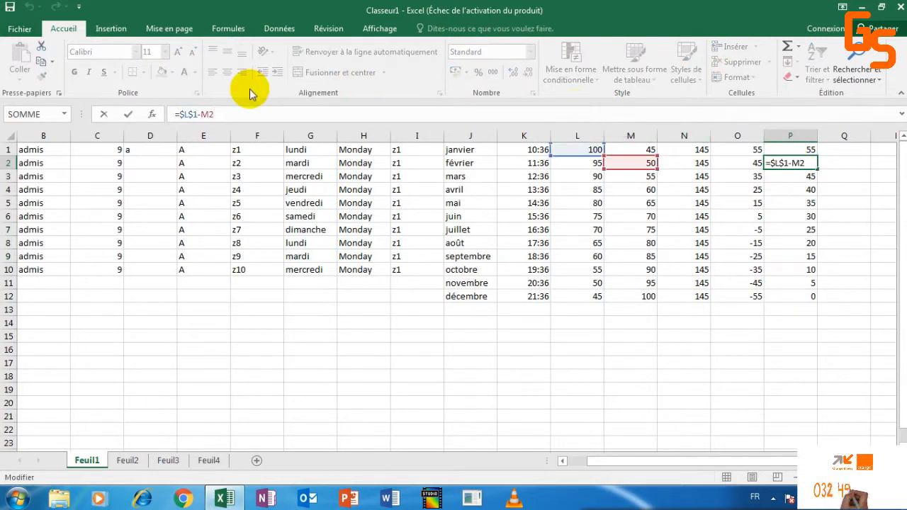
{"action": "left_click", "coordinate": [645, 175]}
{"action": "left_click", "coordinate": [812, 175]}
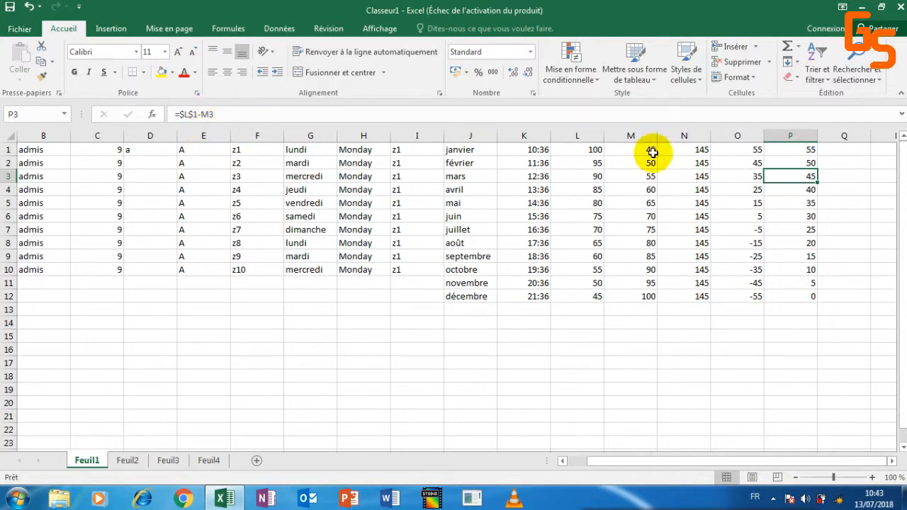
{"action": "left_click", "coordinate": [805, 187]}
{"action": "left_click", "coordinate": [802, 203]}
{"action": "left_click", "coordinate": [795, 229]}
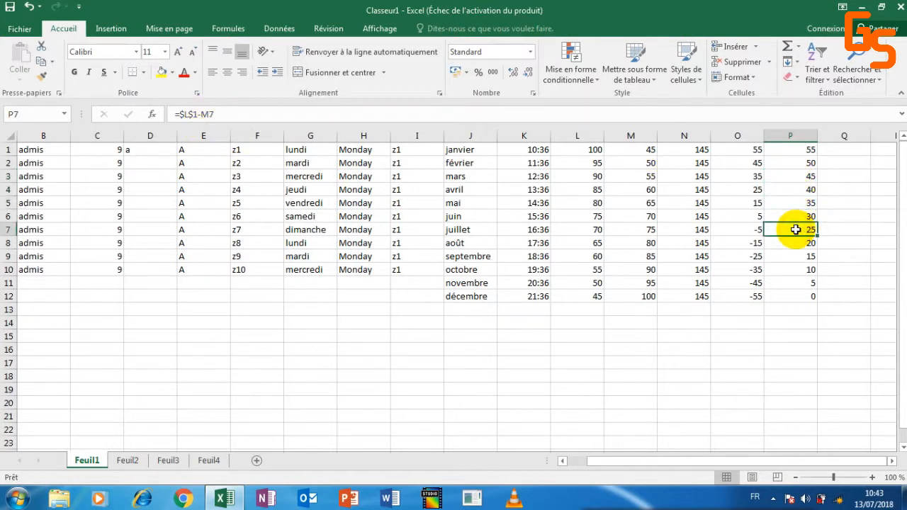
{"action": "left_click", "coordinate": [800, 298]}
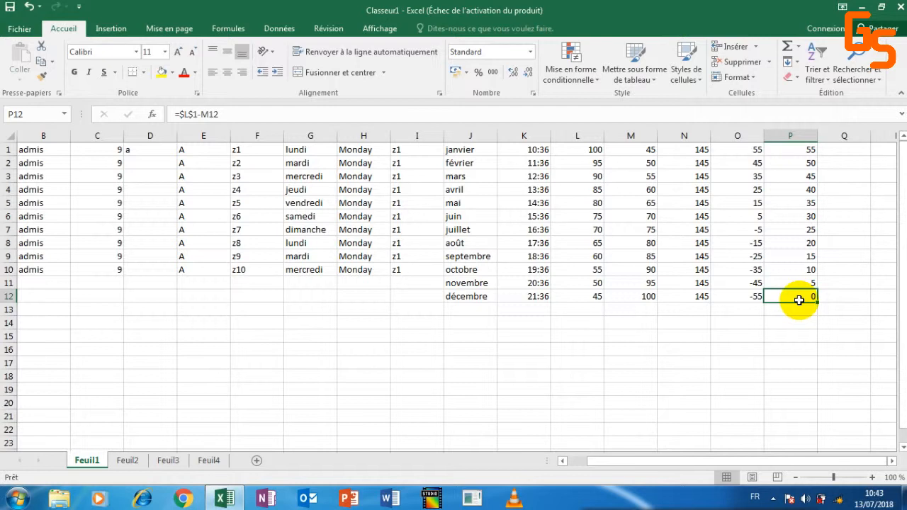
Fill the empty cell Q1 with a light orange theme colour
{"action": "left_click", "coordinate": [848, 151]}
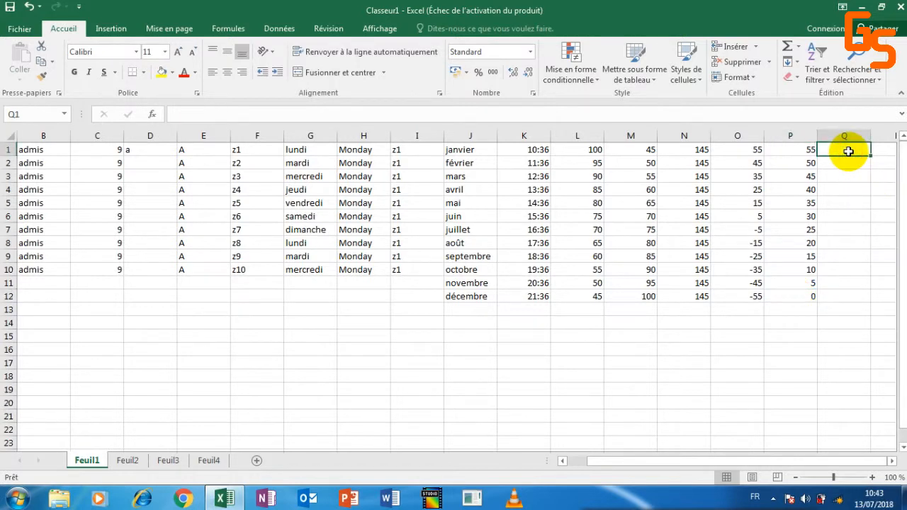
{"action": "left_click_drag", "start_coordinate": [678, 460], "coordinate": [706, 461]}
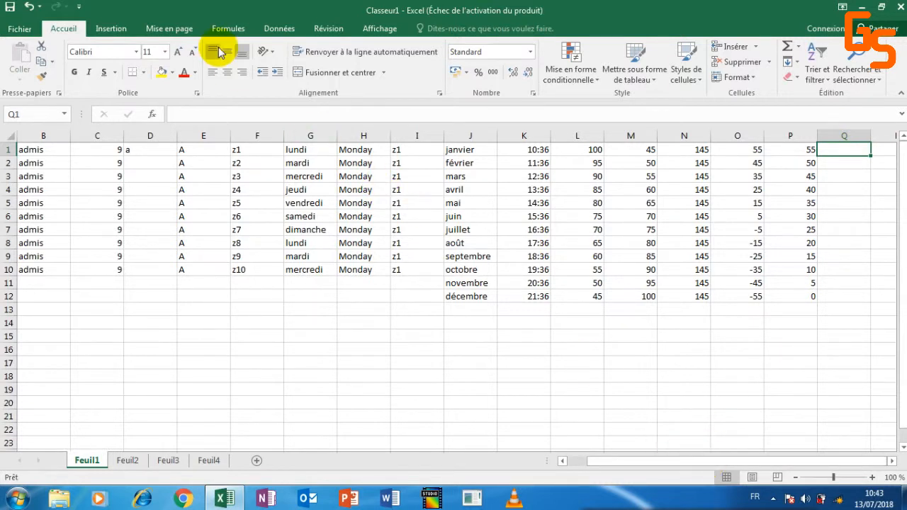
{"action": "left_click", "coordinate": [846, 148]}
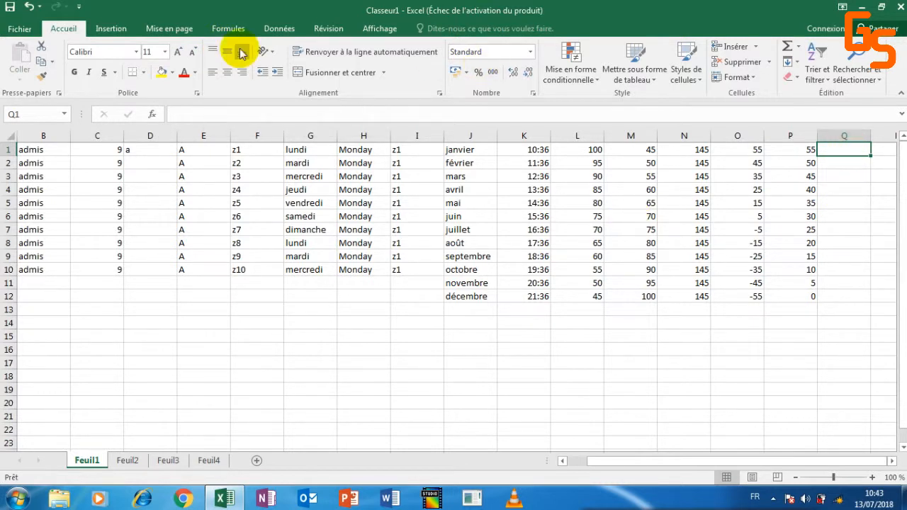
{"action": "left_click", "coordinate": [172, 73]}
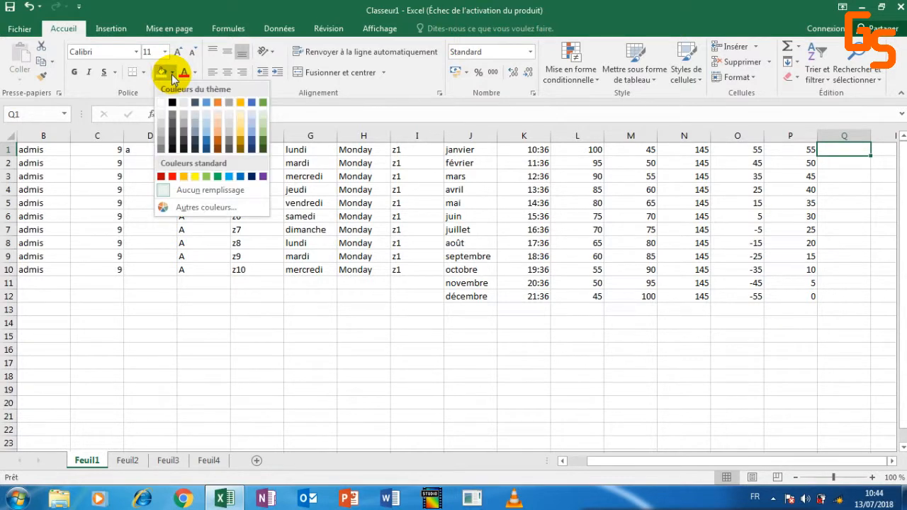
{"action": "left_click", "coordinate": [217, 132]}
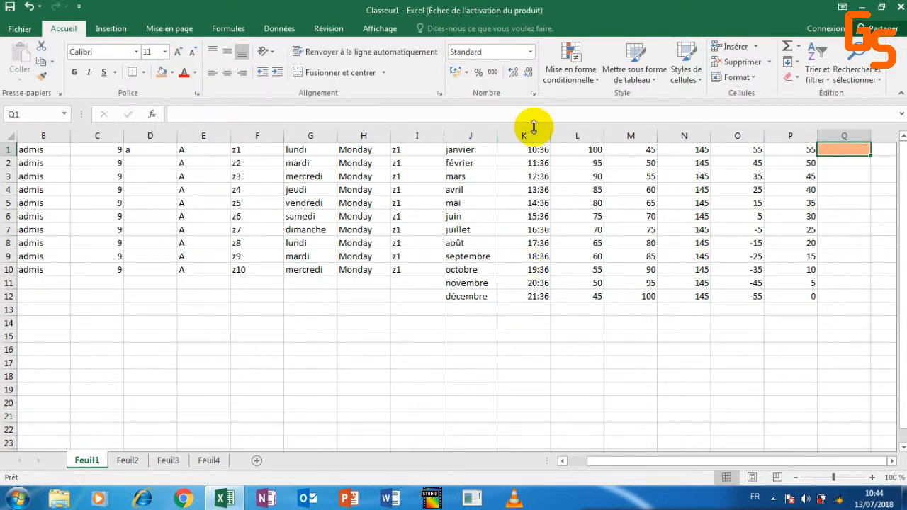
Try a darker orange fill on cell Q1, and restore the light orange
{"action": "left_click", "coordinate": [172, 73]}
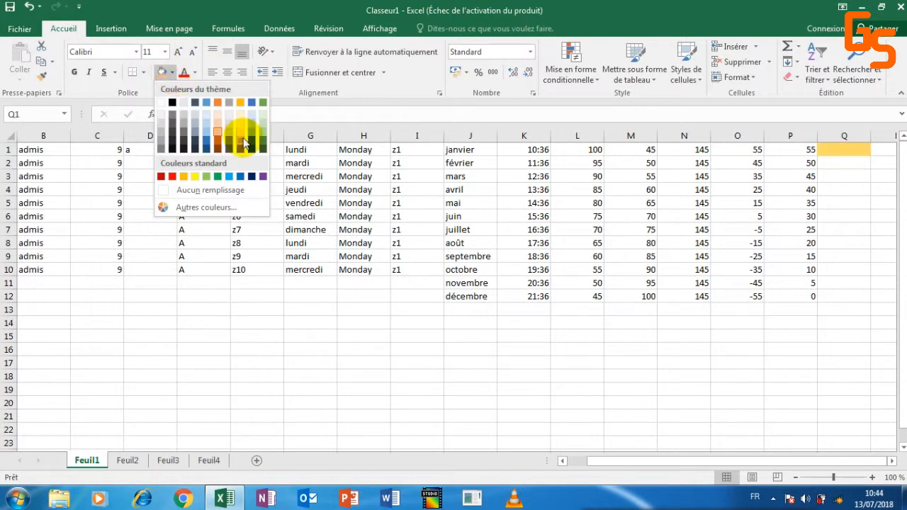
{"action": "left_click", "coordinate": [218, 139]}
{"action": "left_click", "coordinate": [173, 73]}
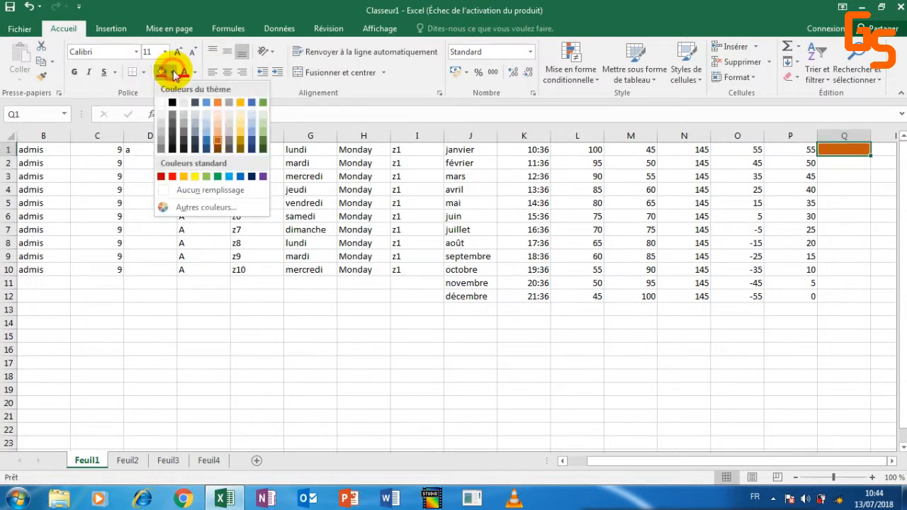
{"action": "left_click", "coordinate": [217, 132]}
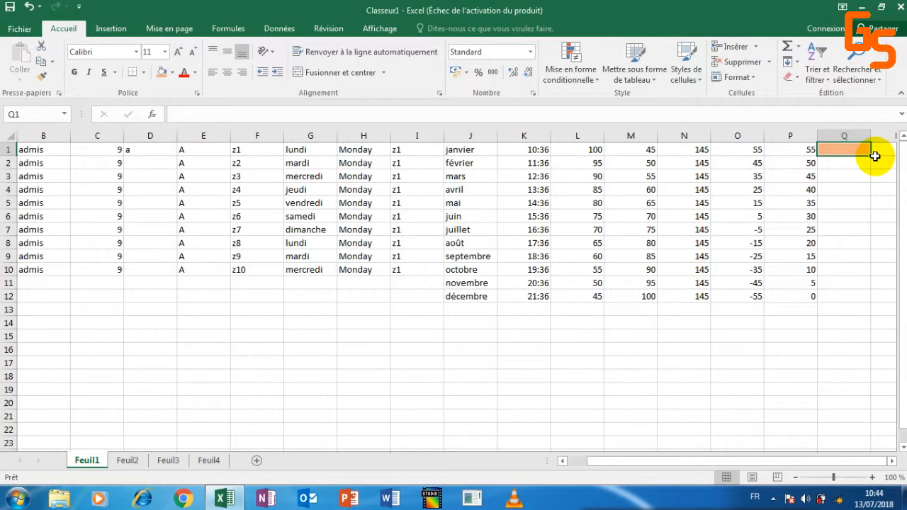
Extend the light orange fill of Q1 down to Q12 with the fill handle
{"action": "double_click", "coordinate": [843, 163]}
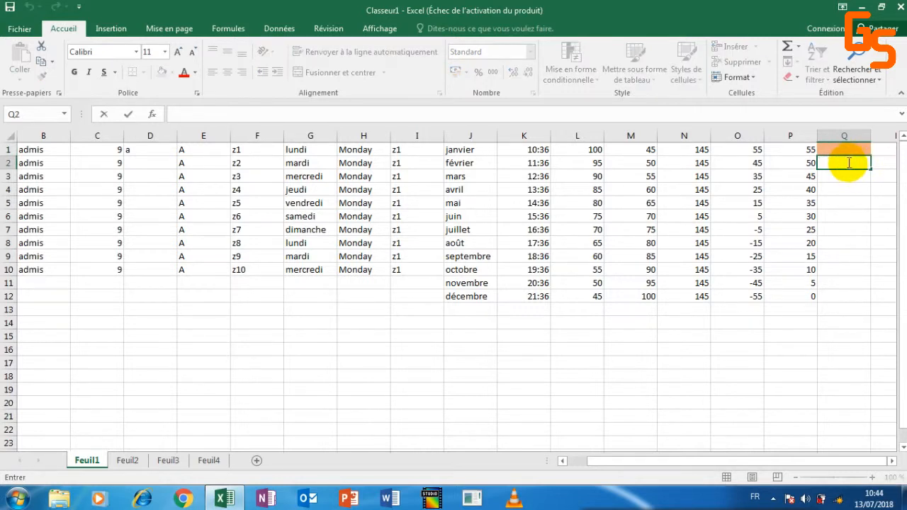
{"action": "left_click", "coordinate": [844, 151]}
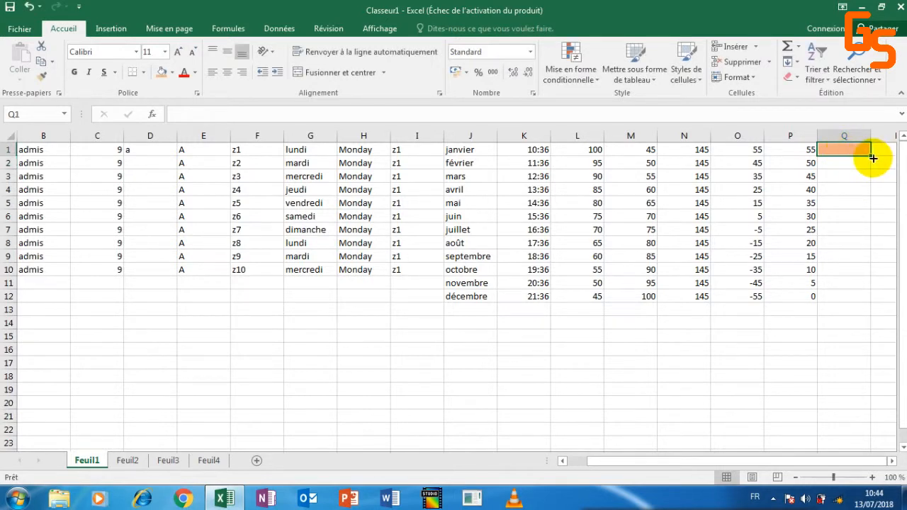
{"action": "left_click_drag", "start_coordinate": [870, 155], "coordinate": [866, 299]}
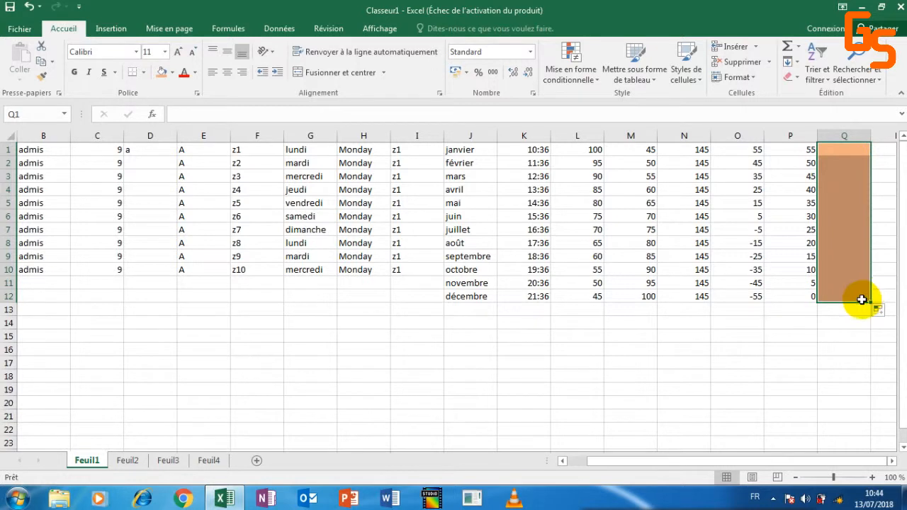
Fill cell R1 with the same light orange as column Q
{"action": "left_click", "coordinate": [881, 150]}
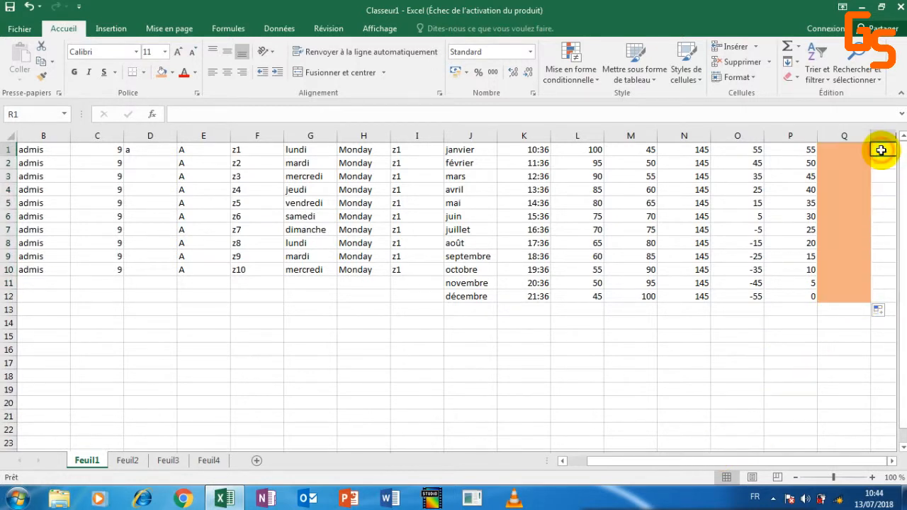
{"action": "left_click", "coordinate": [673, 462]}
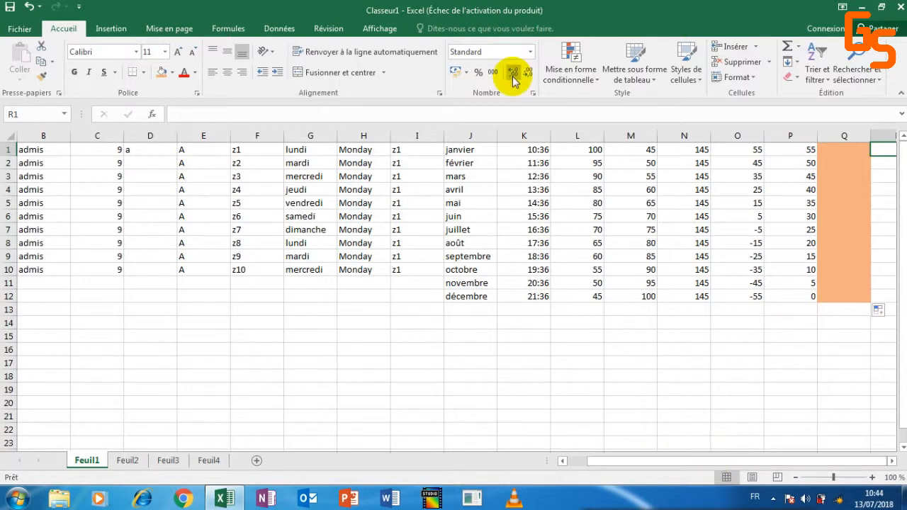
{"action": "left_click", "coordinate": [171, 72]}
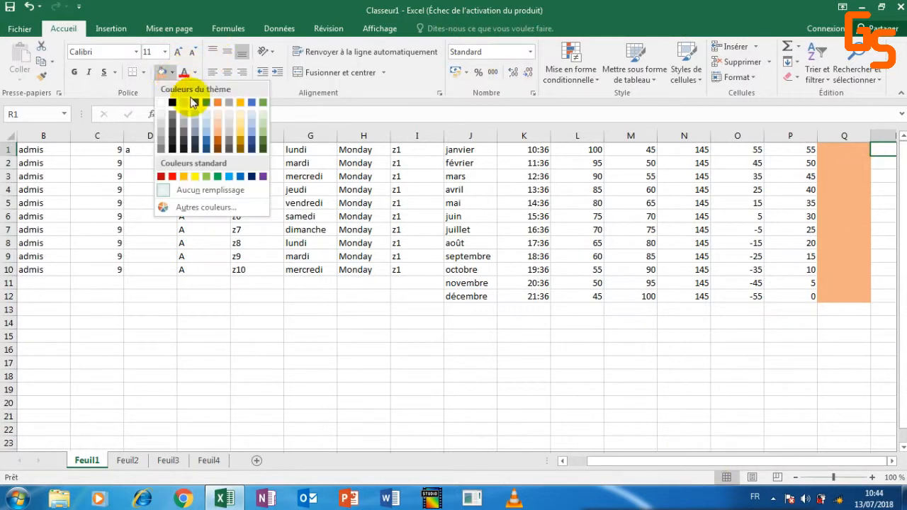
{"action": "left_click", "coordinate": [218, 126]}
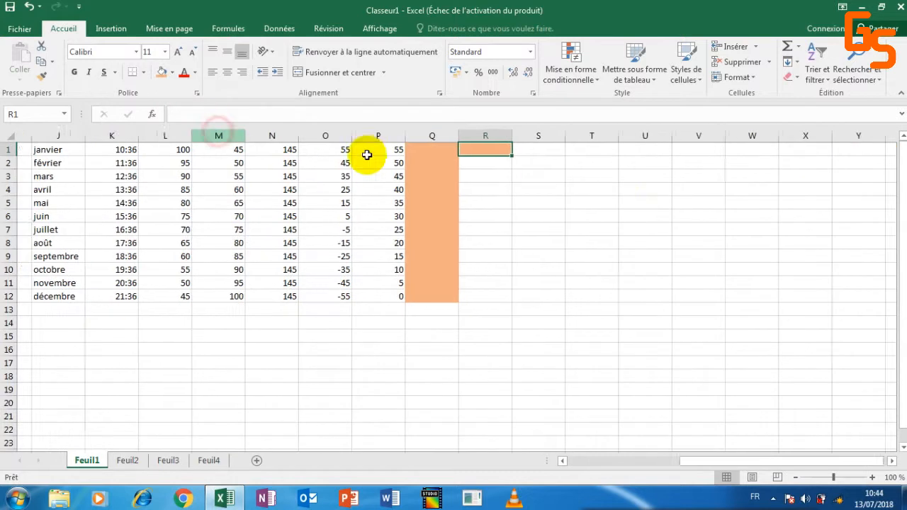
Fill cell R2 with a light blue theme colour
{"action": "left_click", "coordinate": [451, 162]}
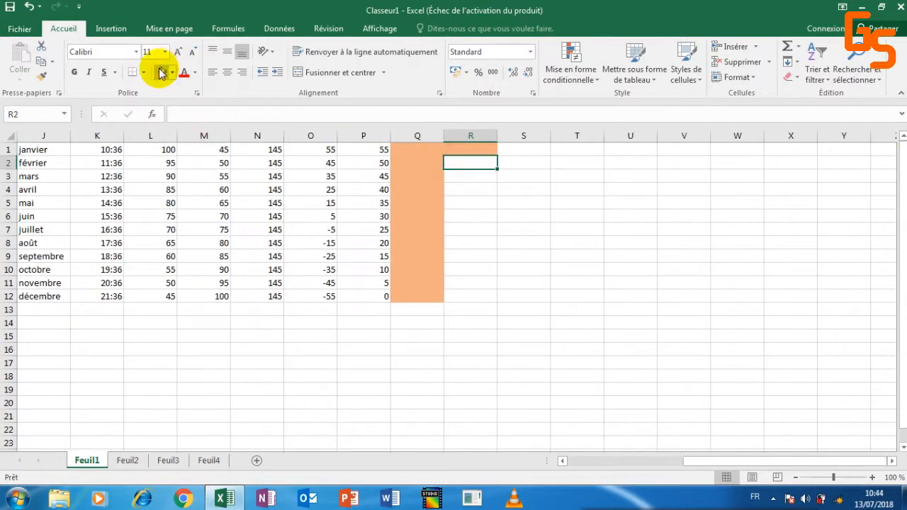
{"action": "left_click", "coordinate": [174, 73]}
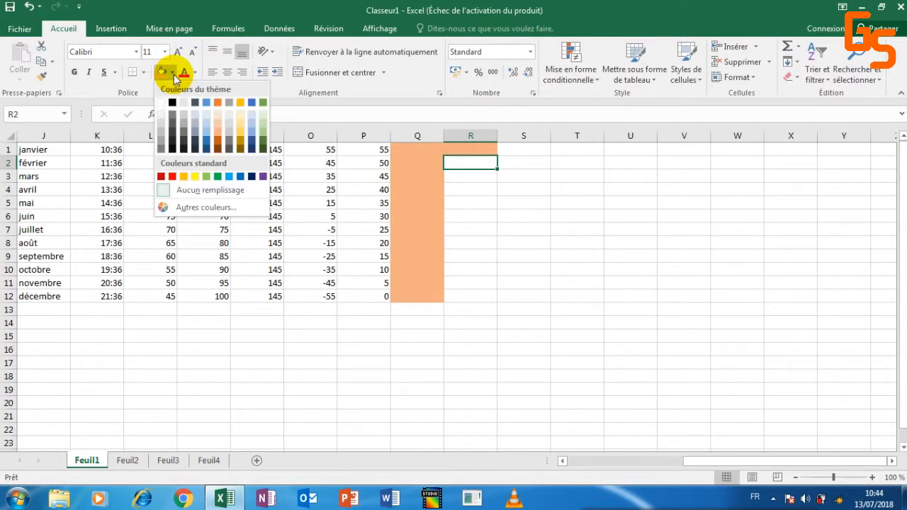
{"action": "left_click", "coordinate": [207, 135]}
Extend the alternating orange and blue fills of R1:R2 down to R12 with the fill handle
{"action": "left_click", "coordinate": [477, 149]}
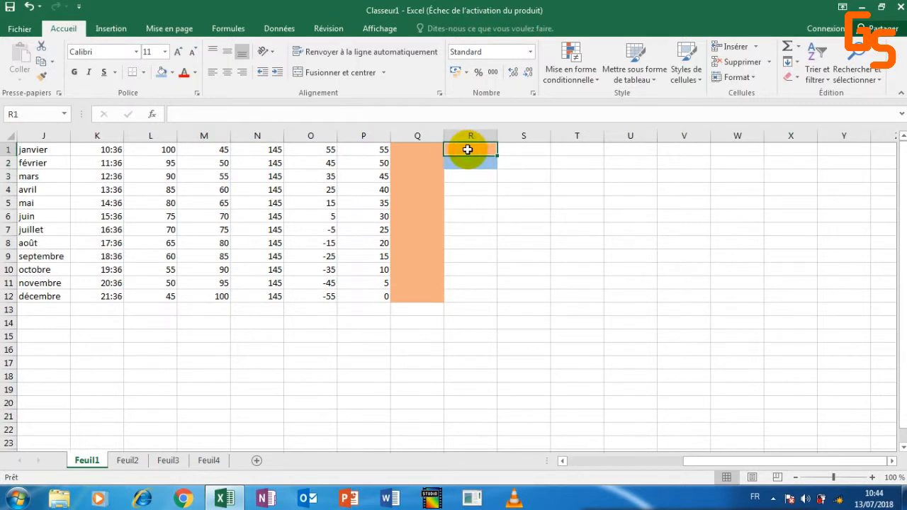
{"action": "left_click_drag", "start_coordinate": [467, 150], "coordinate": [468, 157]}
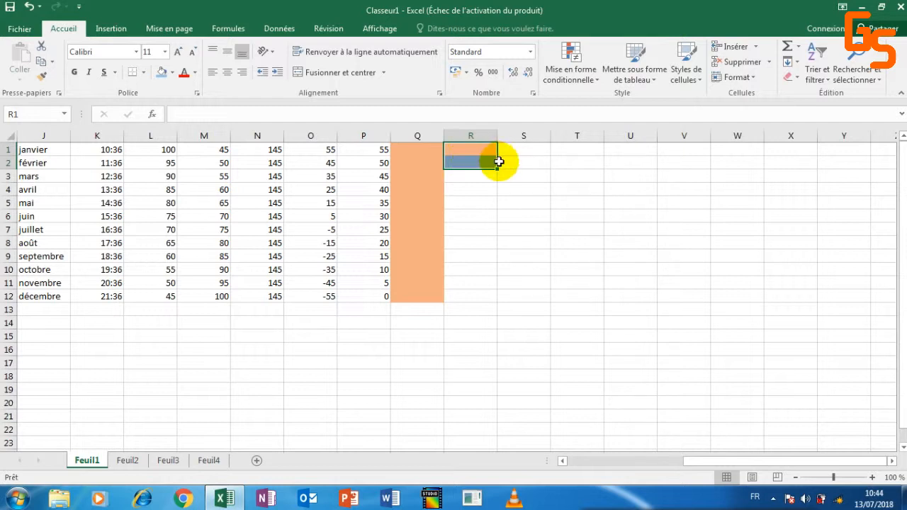
{"action": "left_click_drag", "start_coordinate": [496, 168], "coordinate": [486, 304]}
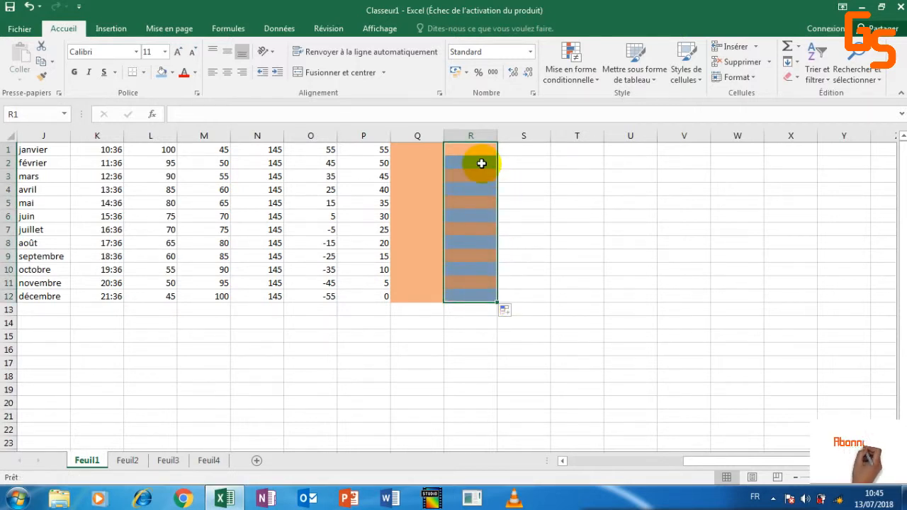
{"action": "left_click", "coordinate": [473, 151]}
{"action": "left_click", "coordinate": [473, 161]}
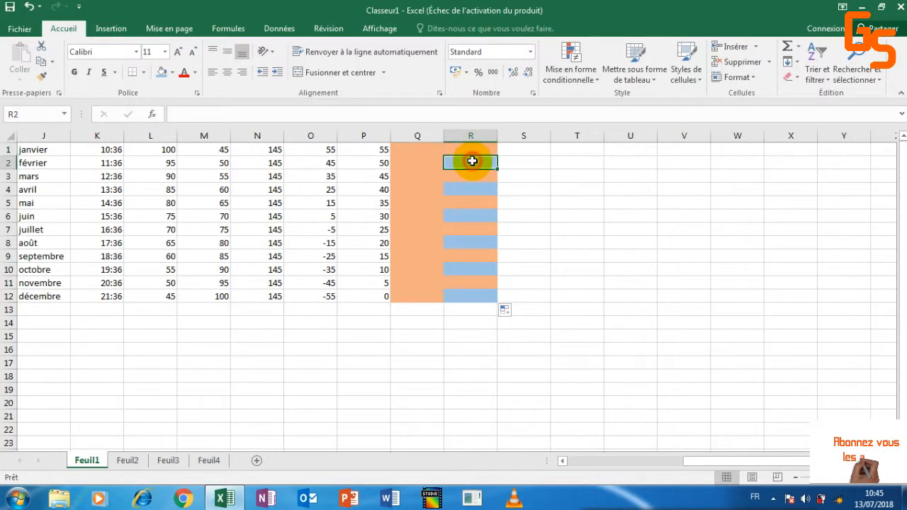
{"action": "left_click", "coordinate": [466, 192]}
{"action": "left_click", "coordinate": [466, 203]}
{"action": "left_click", "coordinate": [470, 228]}
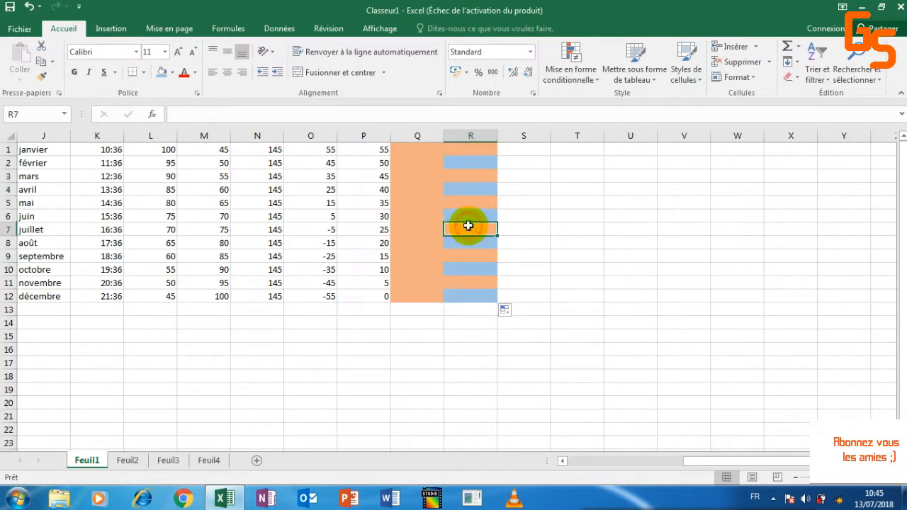
Enter 1 in cell S1 and extend it down to S12 as an incremented series (Incrémenter une série)
{"action": "left_click", "coordinate": [521, 147]}
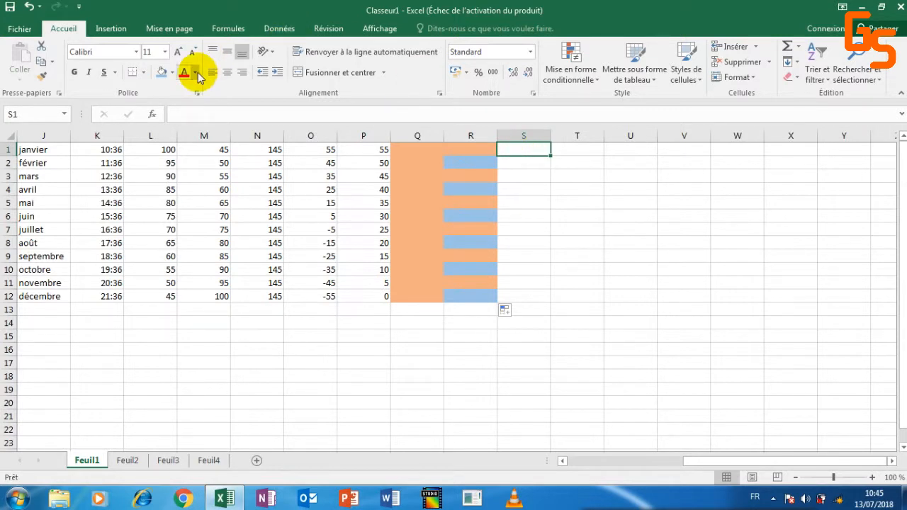
{"action": "left_click", "coordinate": [494, 115]}
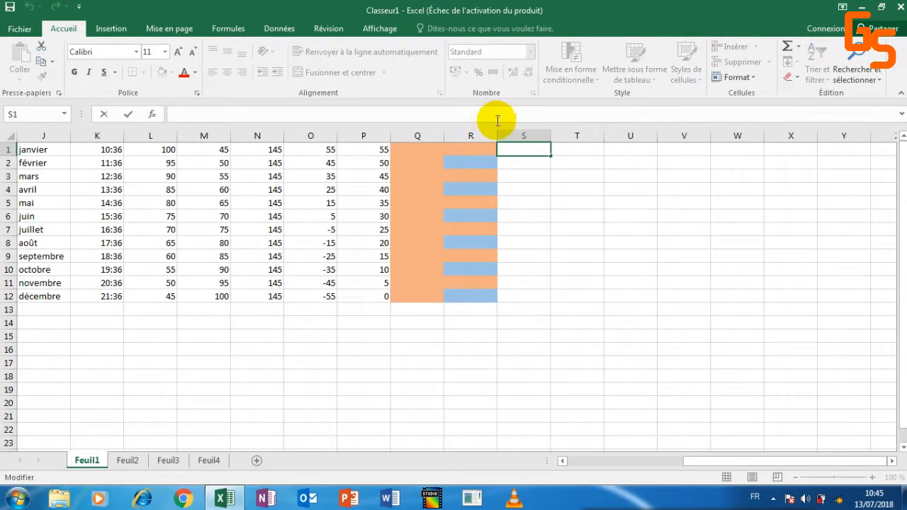
{"action": "left_click", "coordinate": [544, 153]}
{"action": "type", "text": "1"}
{"action": "left_click_drag", "start_coordinate": [549, 154], "coordinate": [544, 298]}
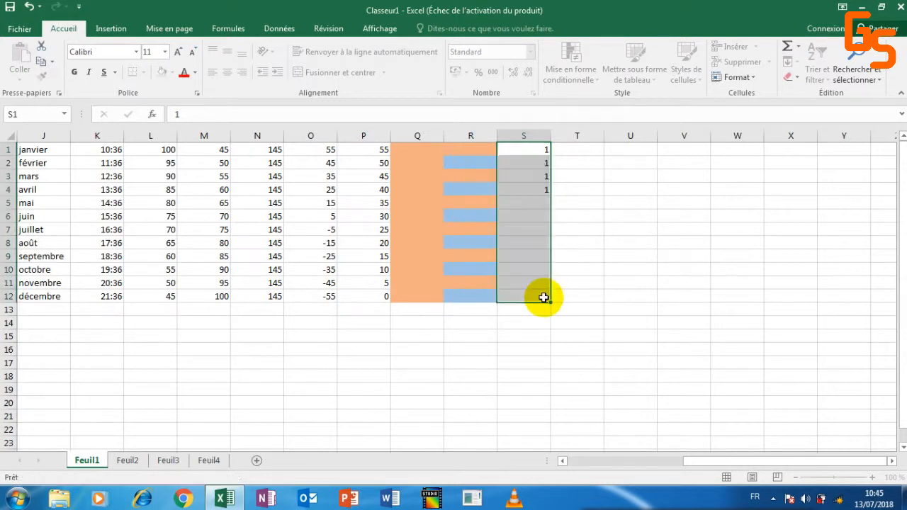
{"action": "left_click", "coordinate": [568, 313]}
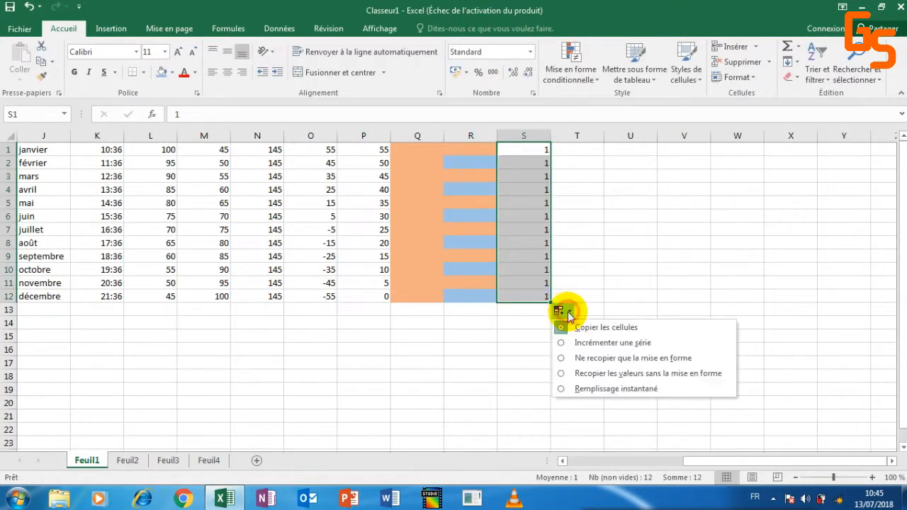
{"action": "left_click", "coordinate": [578, 343]}
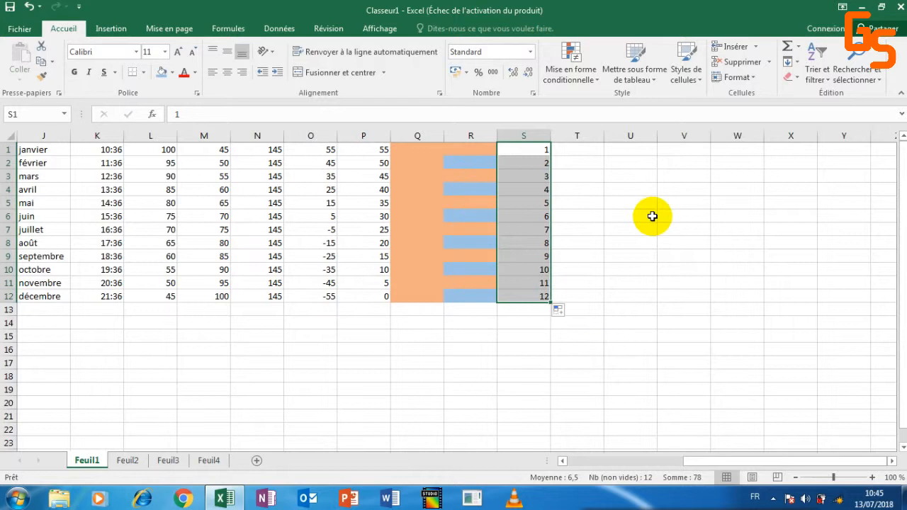
Fill cell S1 with light orange and cell S2 with light blue, matching column R
{"action": "left_click", "coordinate": [529, 151]}
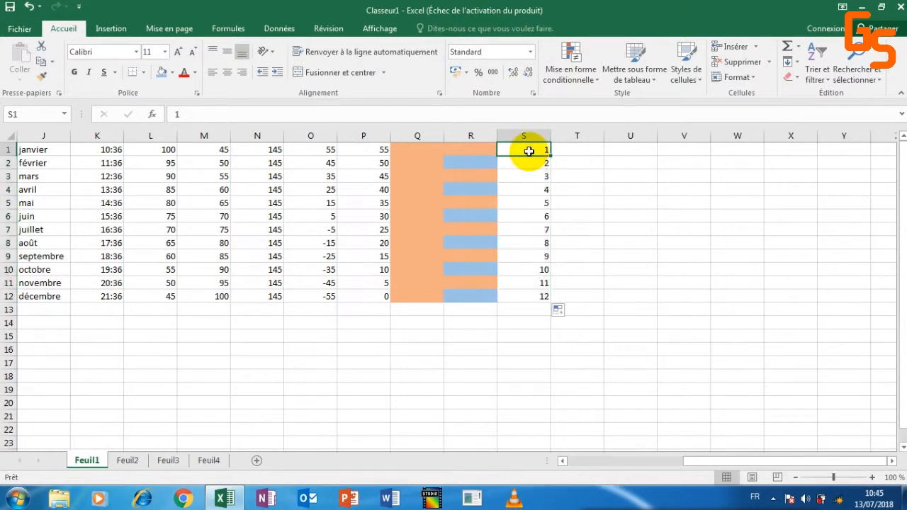
{"action": "left_click", "coordinate": [172, 73]}
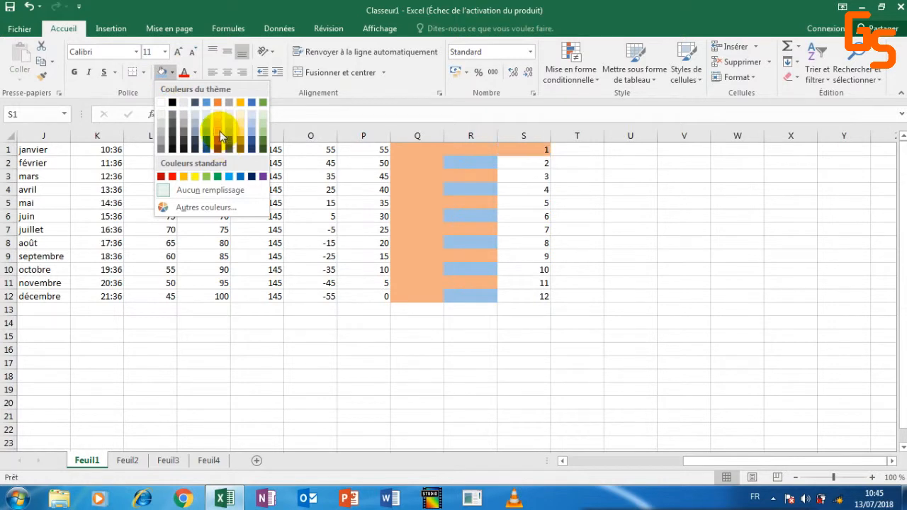
{"action": "left_click", "coordinate": [218, 136]}
{"action": "left_click", "coordinate": [521, 163]}
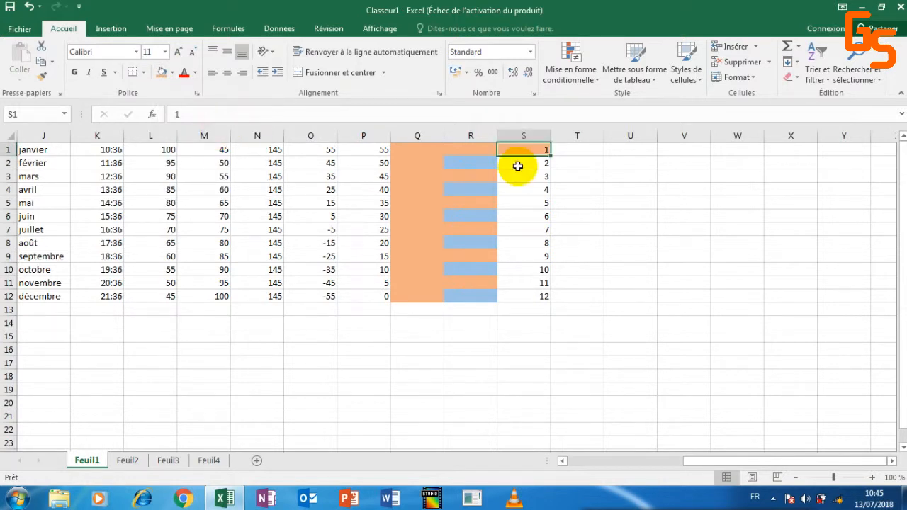
{"action": "left_click", "coordinate": [173, 73]}
{"action": "left_click", "coordinate": [206, 130]}
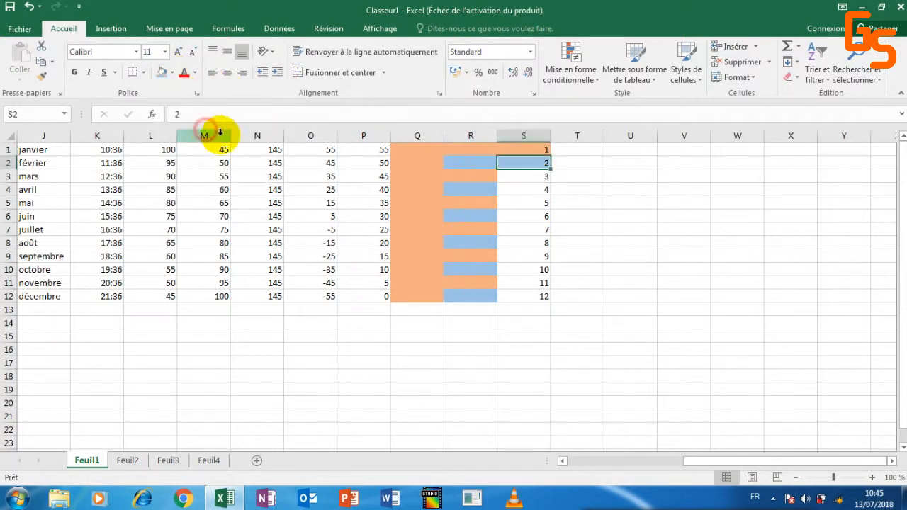
Extend the numbers and alternating fills of S1:S2 down to S12, and check the auto fill options
{"action": "left_click", "coordinate": [527, 149]}
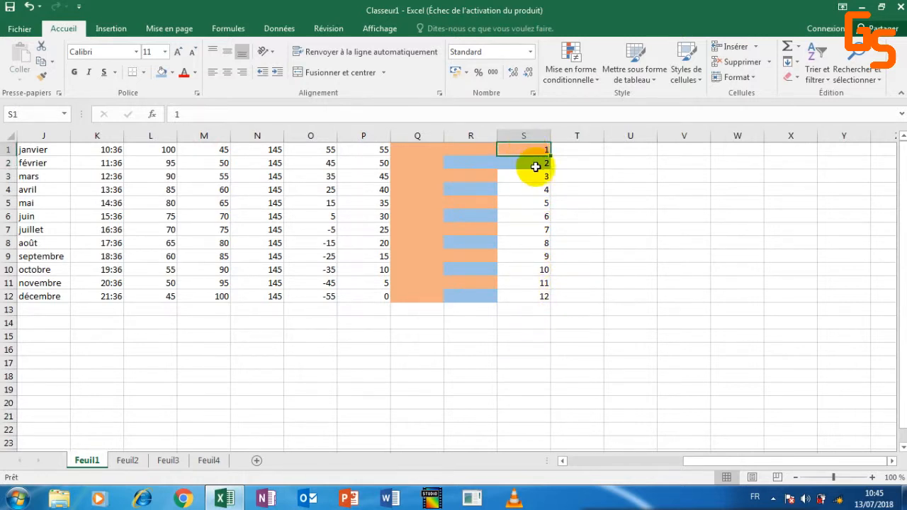
{"action": "left_click_drag", "start_coordinate": [530, 151], "coordinate": [530, 161]}
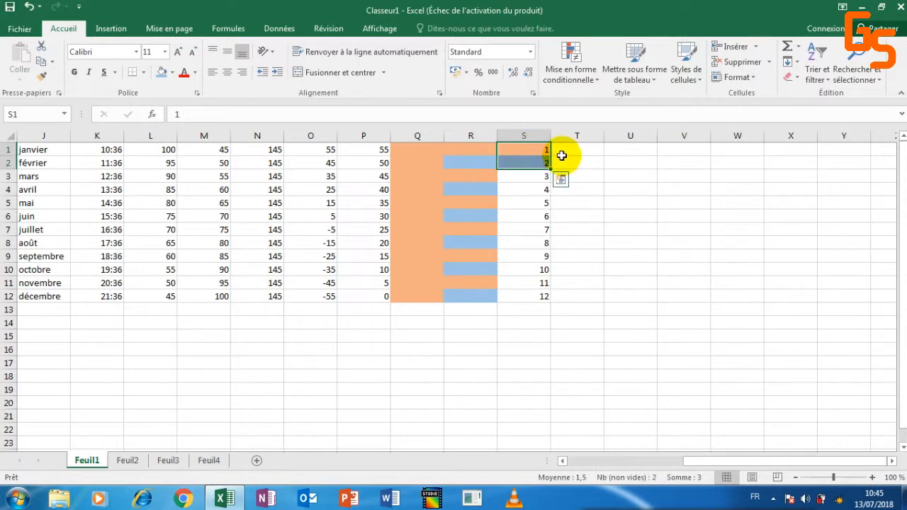
{"action": "left_click_drag", "start_coordinate": [549, 170], "coordinate": [547, 301]}
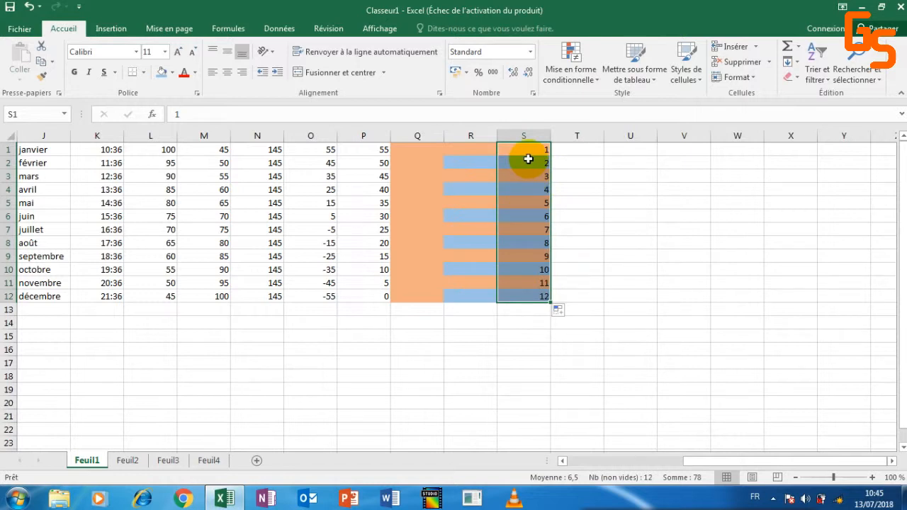
{"action": "left_click", "coordinate": [560, 312]}
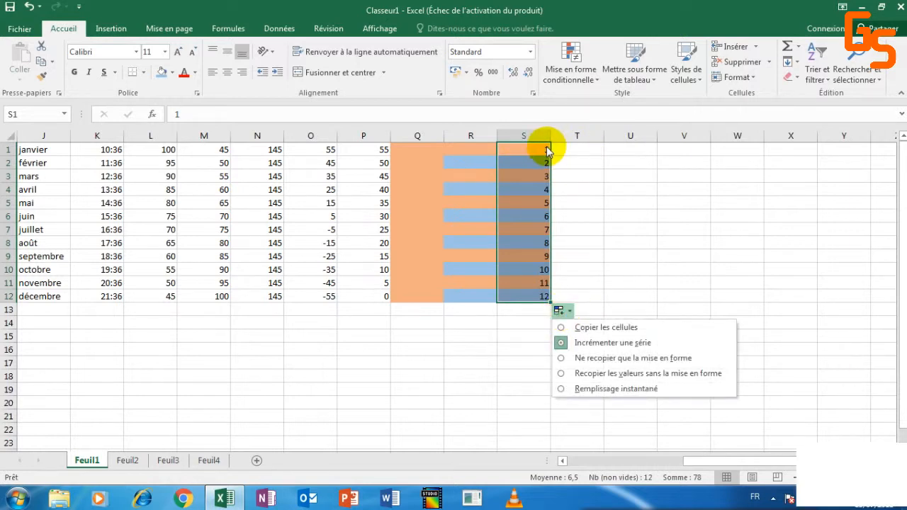
{"action": "left_click", "coordinate": [547, 147]}
{"action": "mouse_move", "coordinate": [538, 158]}
{"action": "left_mouse_down"}
{"action": "mouse_move", "coordinate": [533, 150]}
{"action": "mouse_move", "coordinate": [533, 166]}
{"action": "mouse_move", "coordinate": [550, 168]}
{"action": "left_mouse_up"}
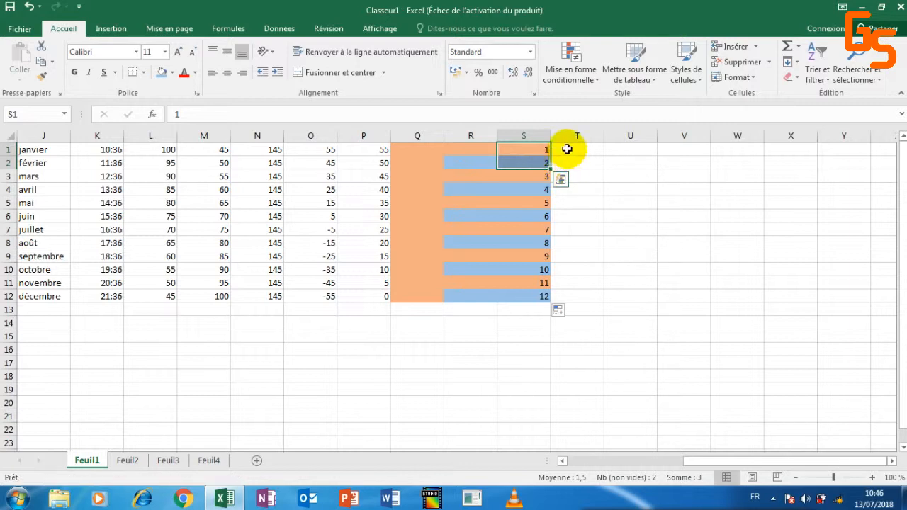
Fill the empty cell T1 with light orange and T2 with light blue
{"action": "left_click", "coordinate": [567, 149]}
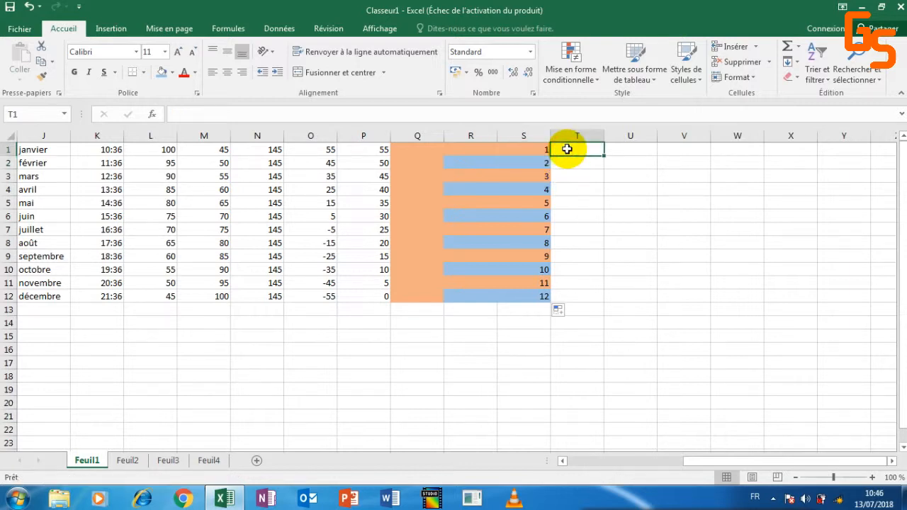
{"action": "left_click", "coordinate": [172, 72]}
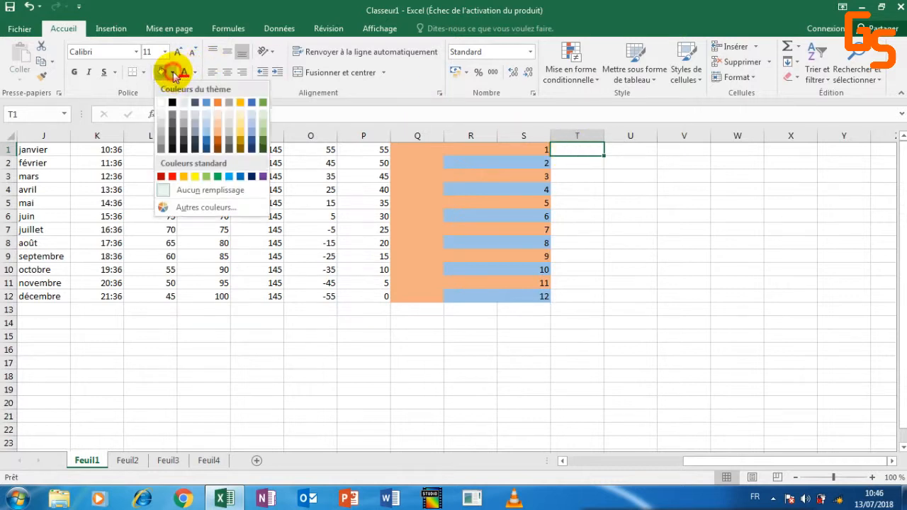
{"action": "left_click", "coordinate": [217, 130]}
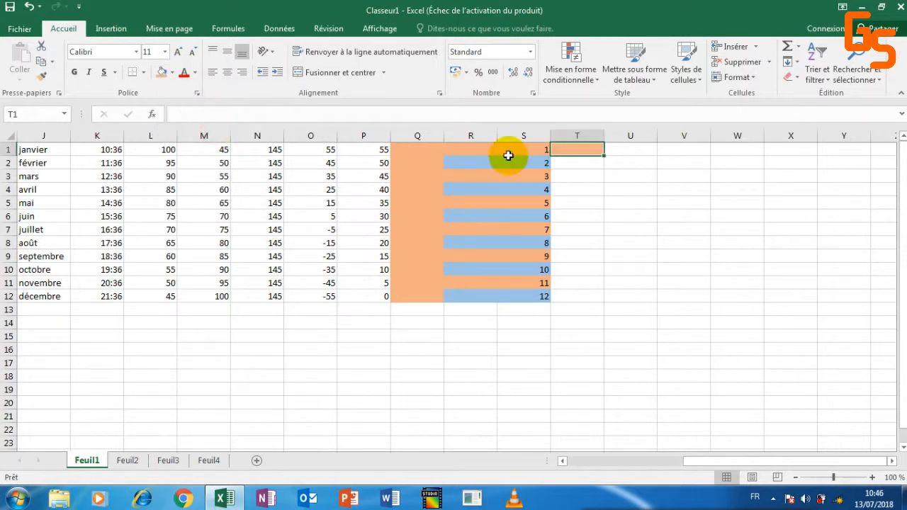
{"action": "left_click", "coordinate": [581, 167]}
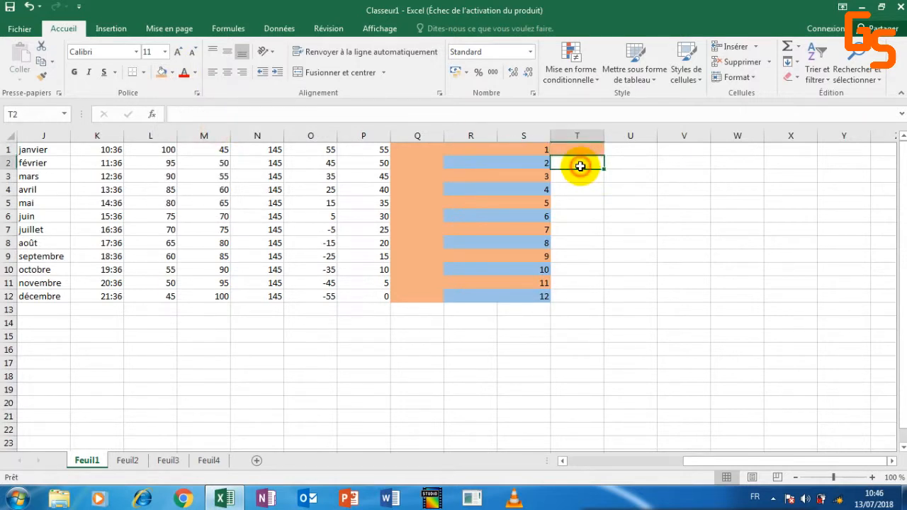
{"action": "left_click", "coordinate": [572, 150]}
{"action": "left_click", "coordinate": [572, 161]}
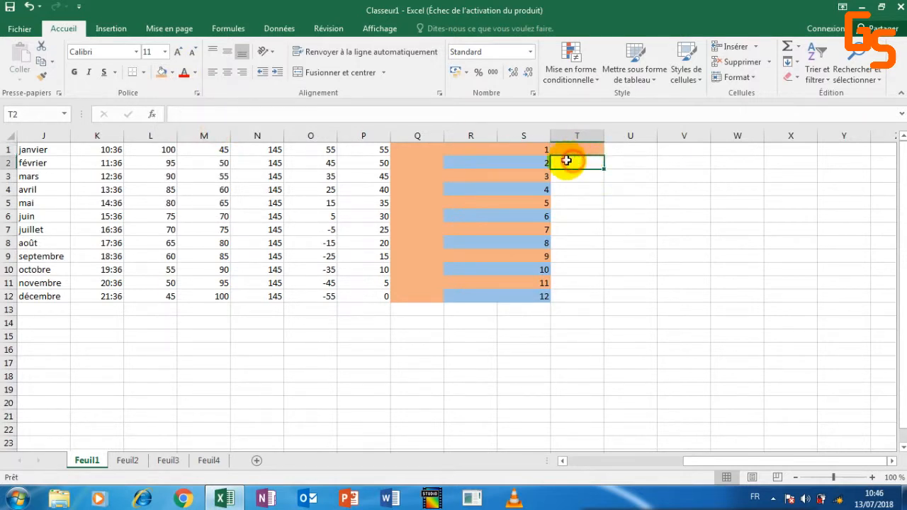
{"action": "left_click", "coordinate": [171, 72]}
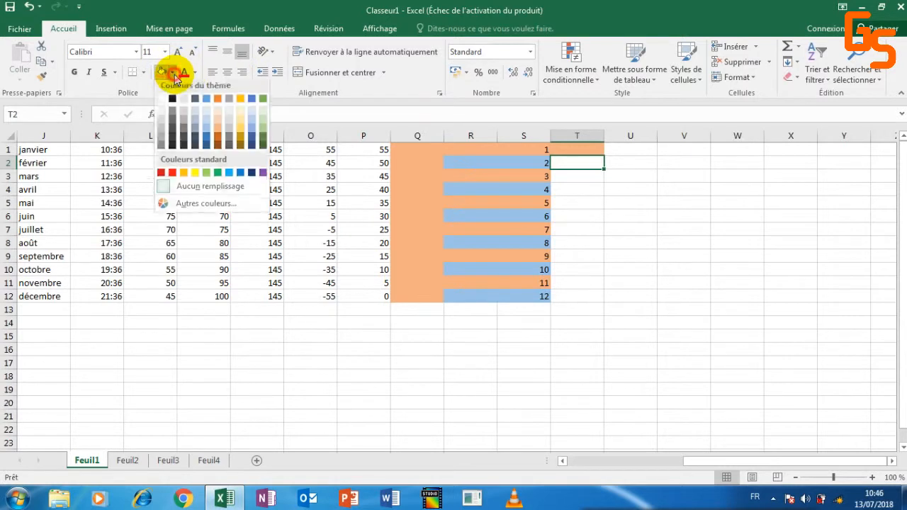
{"action": "left_click", "coordinate": [206, 131]}
Enter 1 in cell T1 and 2 in cell T2
{"action": "left_click", "coordinate": [573, 150]}
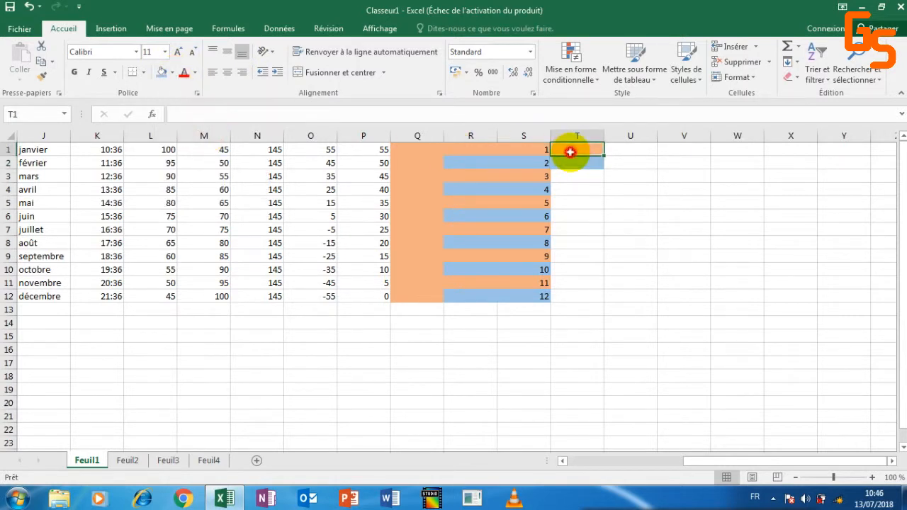
{"action": "left_click", "coordinate": [392, 111]}
{"action": "type", "text": "1"}
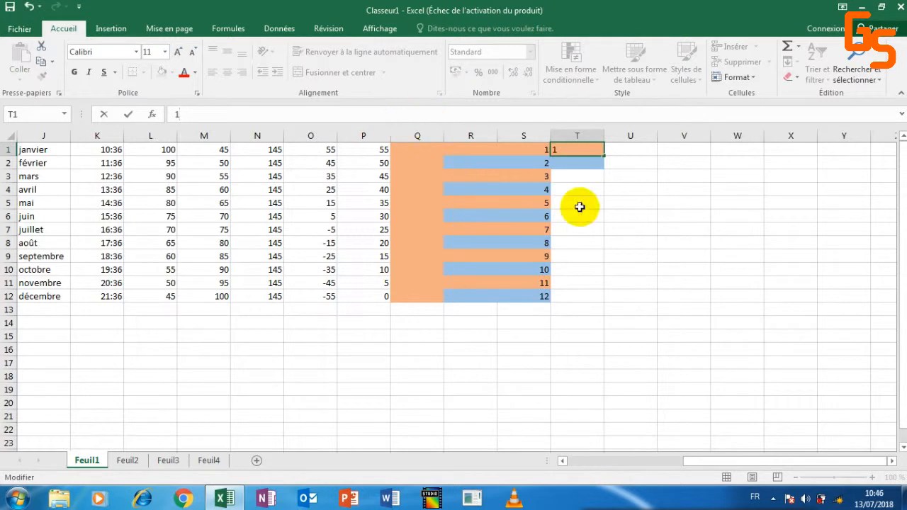
{"action": "left_click", "coordinate": [582, 162]}
{"action": "left_click", "coordinate": [399, 112]}
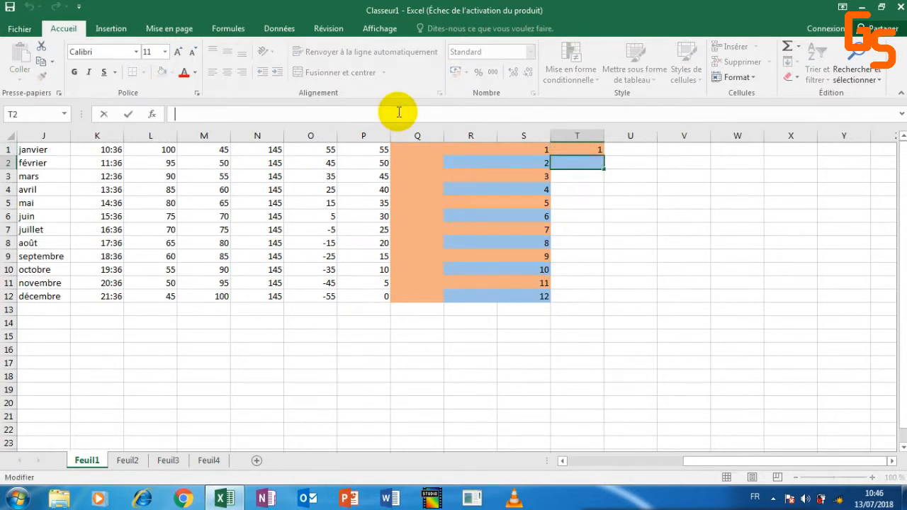
{"action": "type", "text": "2"}
{"action": "left_click", "coordinate": [577, 158]}
Extend the numbers and alternating fills of T1:T2 down to T12 with the fill handle
{"action": "left_click", "coordinate": [576, 150]}
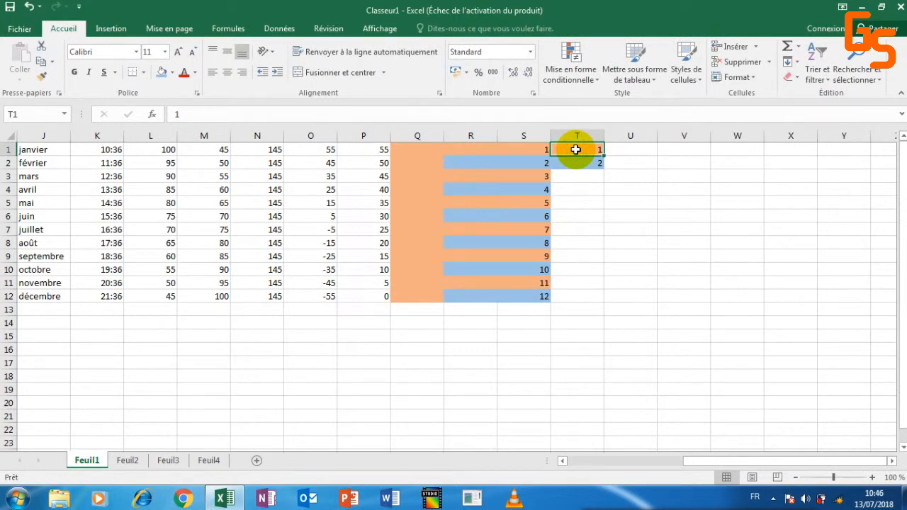
{"action": "left_click_drag", "start_coordinate": [575, 150], "coordinate": [573, 163]}
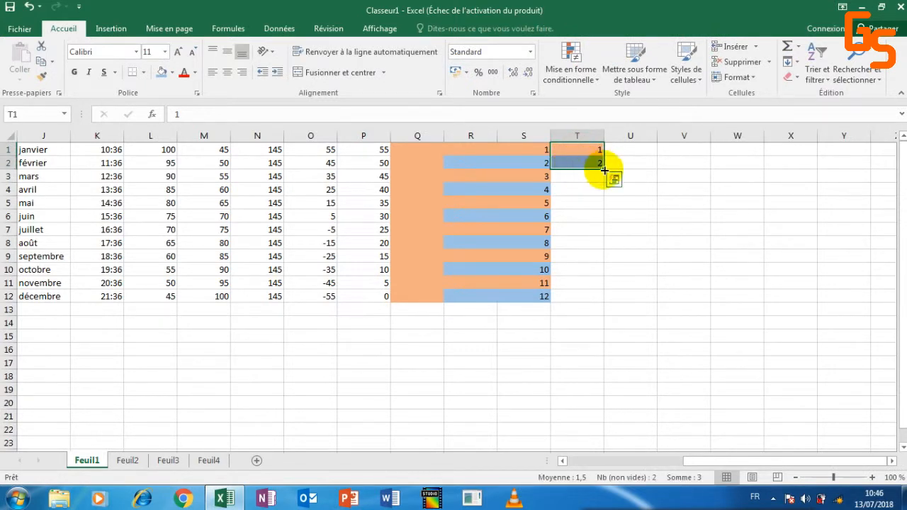
{"action": "left_click", "coordinate": [578, 148]}
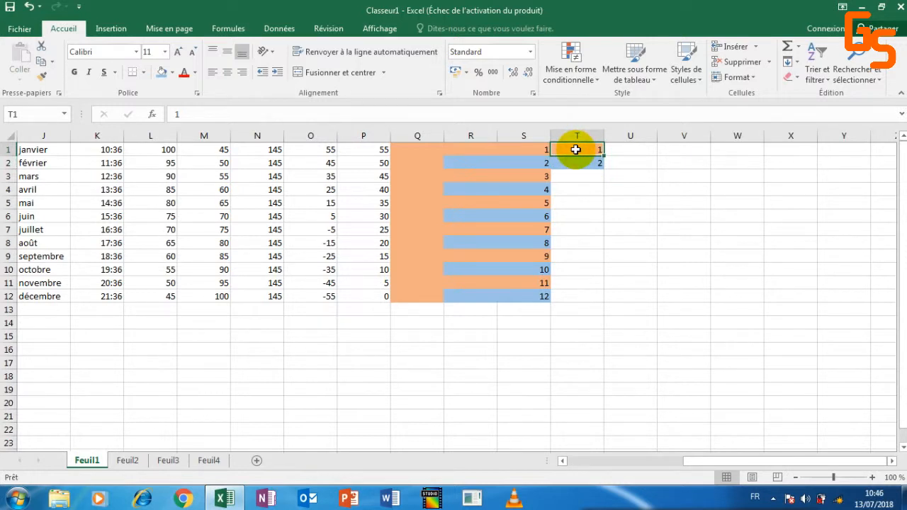
{"action": "left_click_drag", "start_coordinate": [576, 150], "coordinate": [577, 162]}
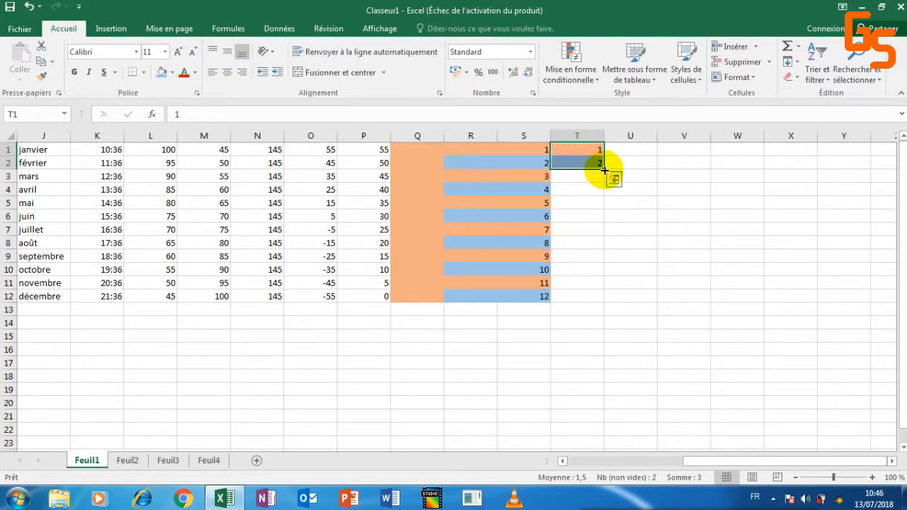
{"action": "left_click_drag", "start_coordinate": [604, 168], "coordinate": [599, 304]}
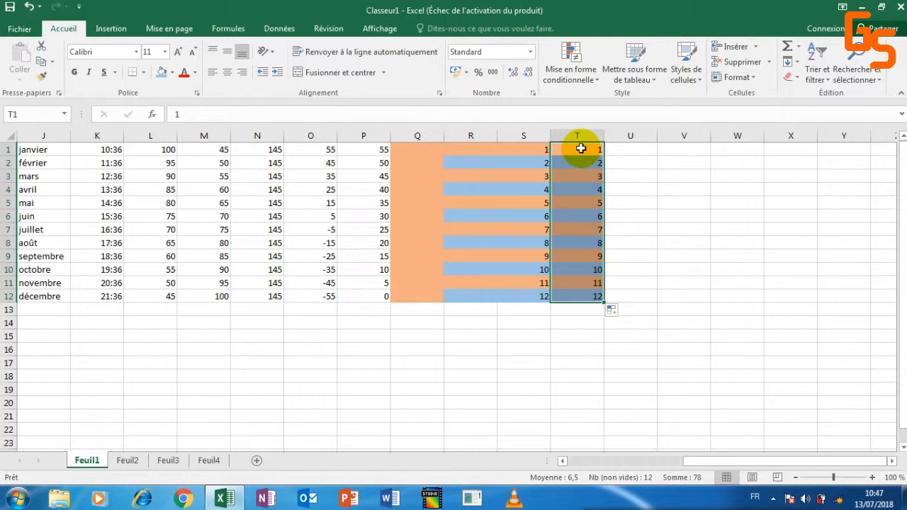
Change the auto fill of T1:T12 to copy the values without formatting (Recopier les valeurs sans la mise en forme)
{"action": "left_click", "coordinate": [615, 312]}
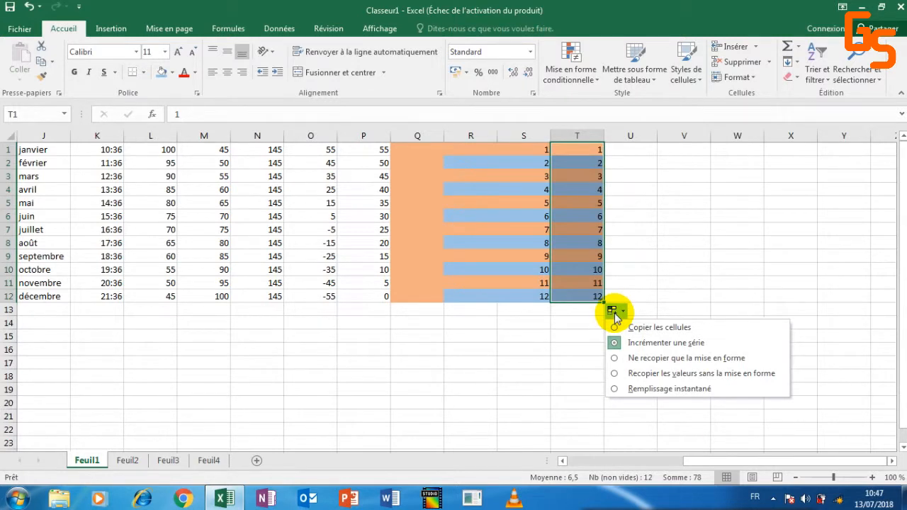
{"action": "left_click", "coordinate": [636, 375]}
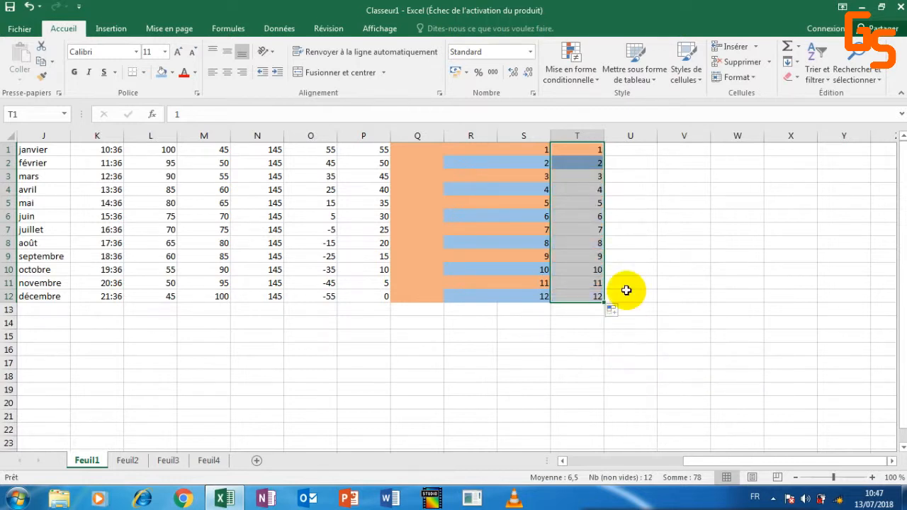
{"action": "left_click", "coordinate": [608, 162]}
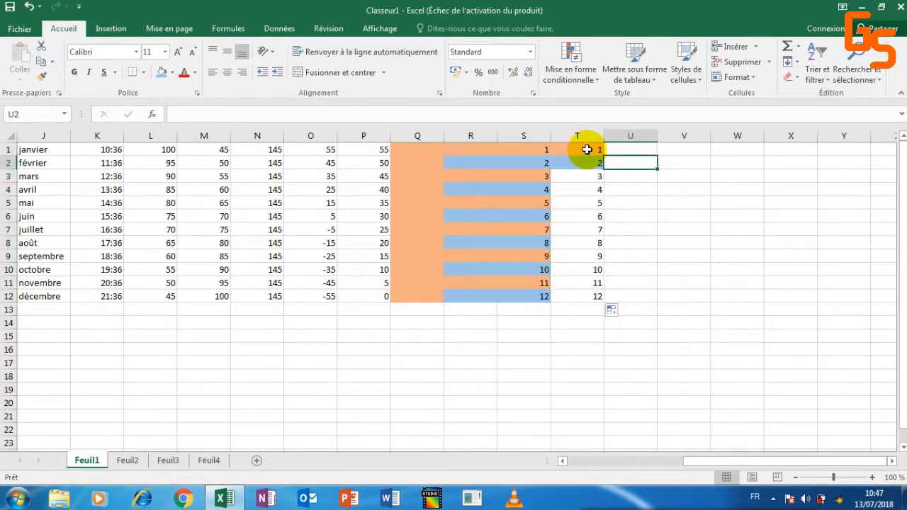
Reselect T1:T12 and change its auto fill to copy only the formatting (Ne recopier que la mise en forme)
{"action": "left_click", "coordinate": [616, 320]}
{"action": "left_click", "coordinate": [612, 311]}
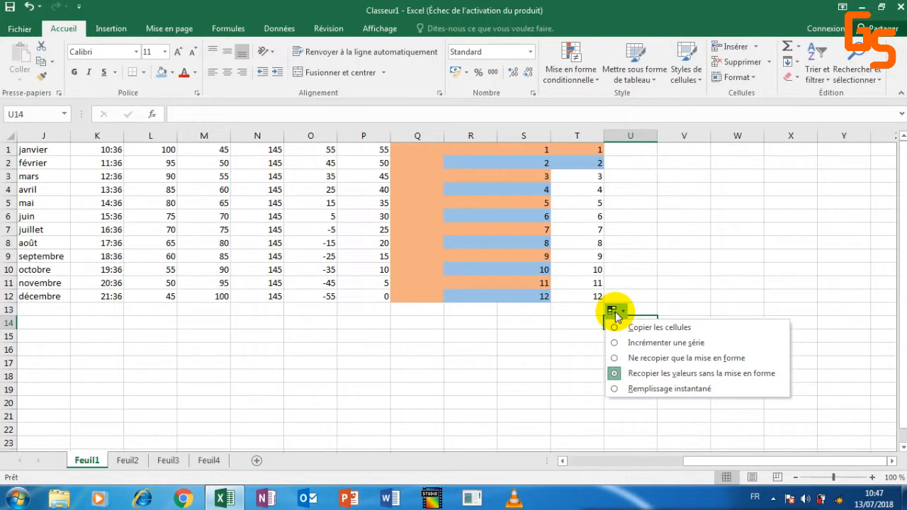
{"action": "left_click", "coordinate": [578, 149]}
{"action": "left_click", "coordinate": [586, 296], "text": "shift"}
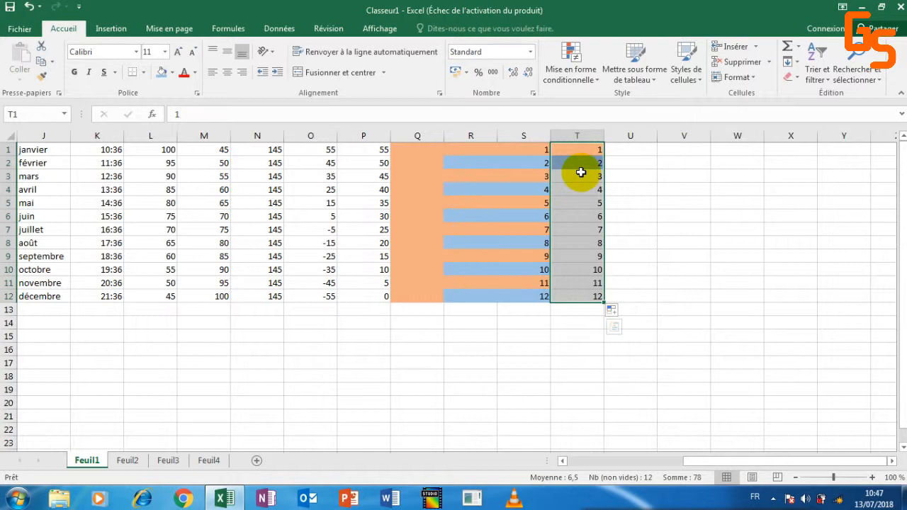
{"action": "left_click", "coordinate": [577, 148]}
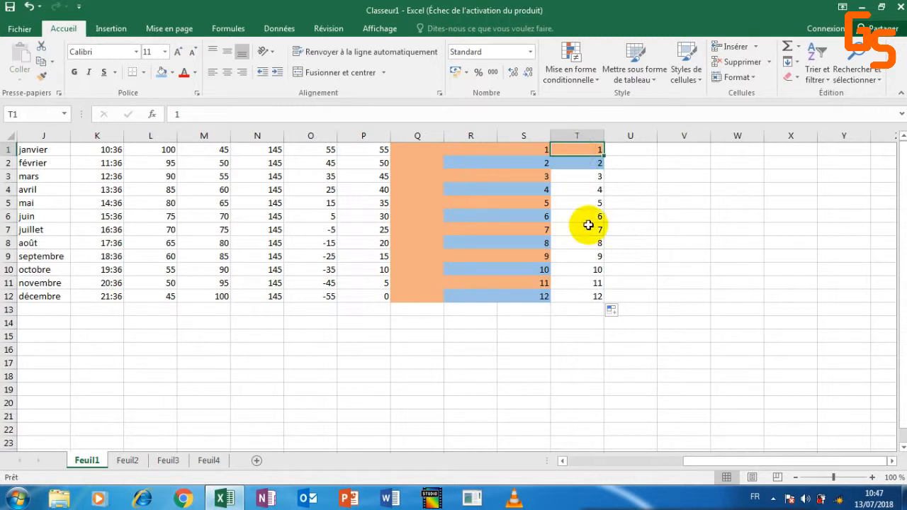
{"action": "left_click", "coordinate": [577, 296], "text": "shift"}
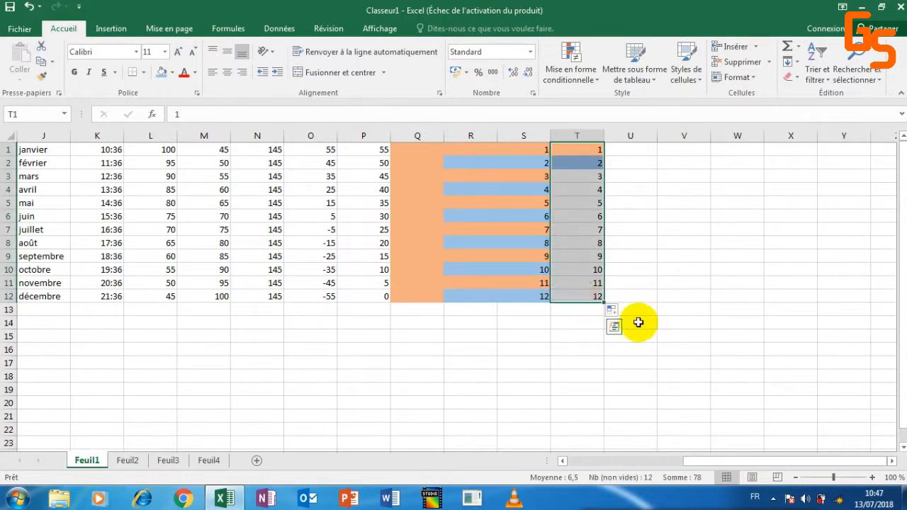
{"action": "left_click", "coordinate": [614, 312]}
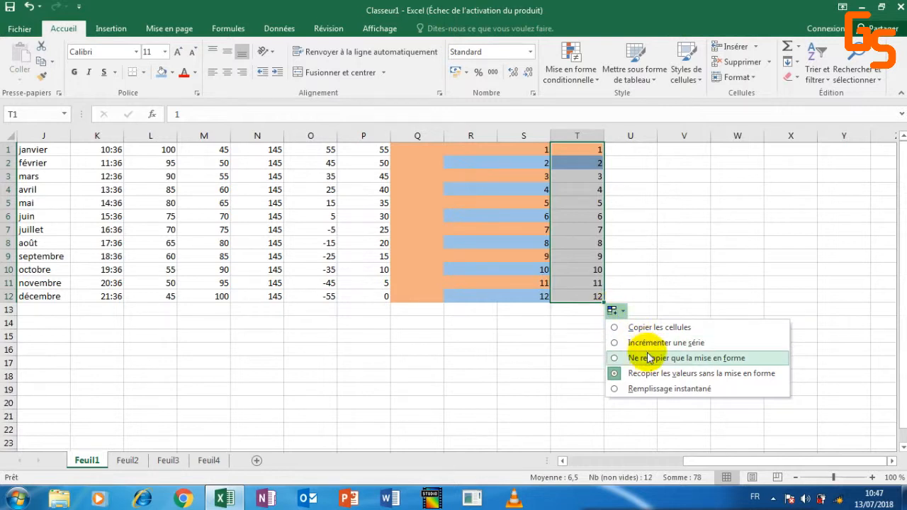
{"action": "left_click", "coordinate": [644, 356]}
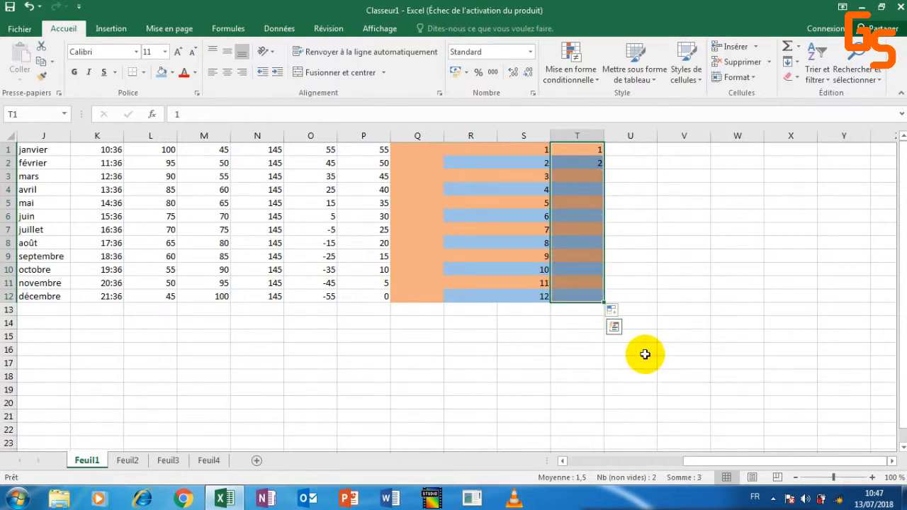